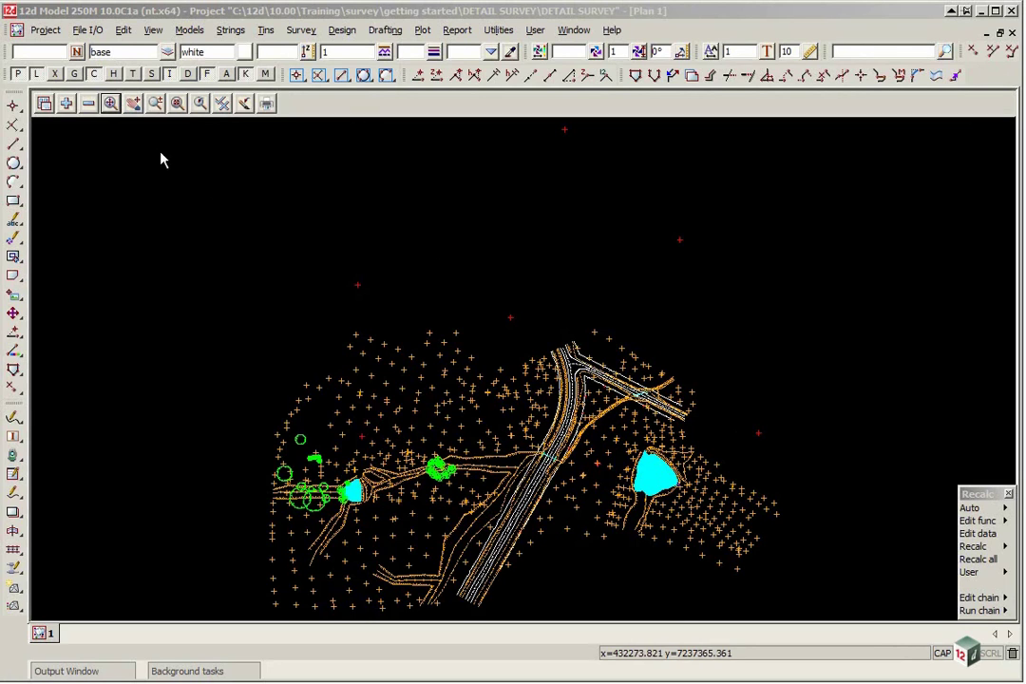
# Turn on text labels for the survey points in the plan view
pyautogui.click(66, 103)
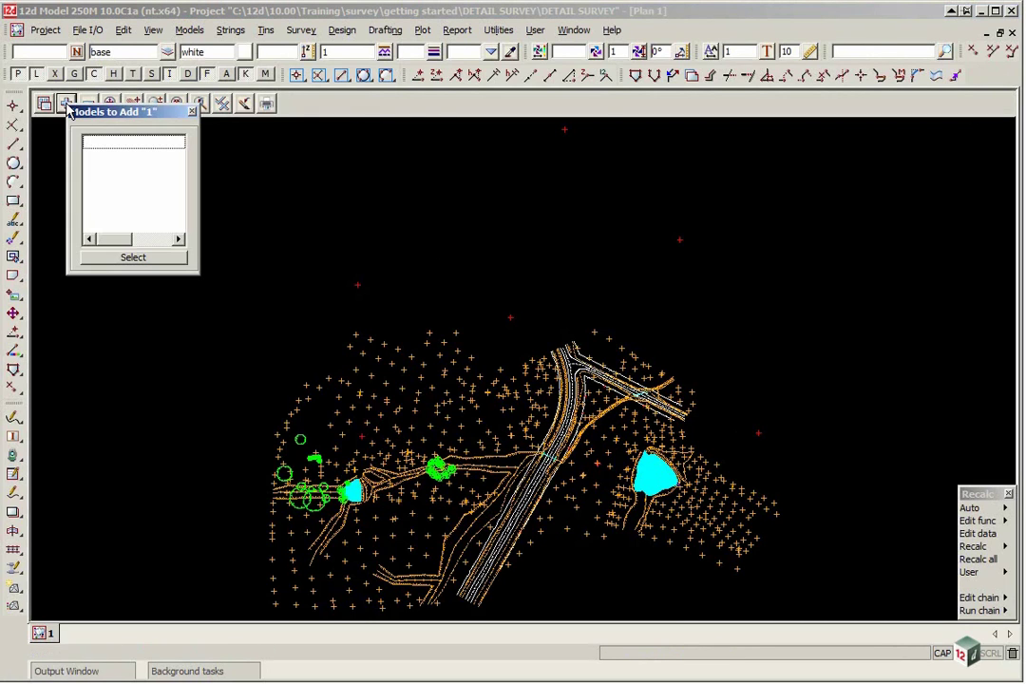
pyautogui.click(192, 112)
pyautogui.scroll(-2, 309, 362)
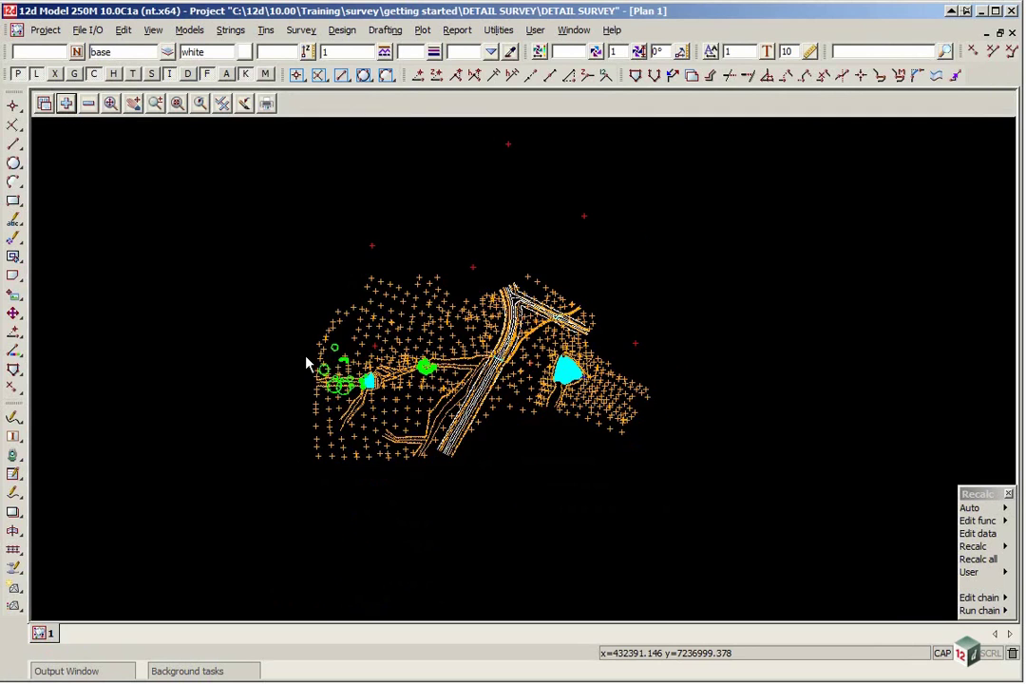
pyautogui.scroll(5, 348, 371)
pyautogui.scroll(6, 366, 323)
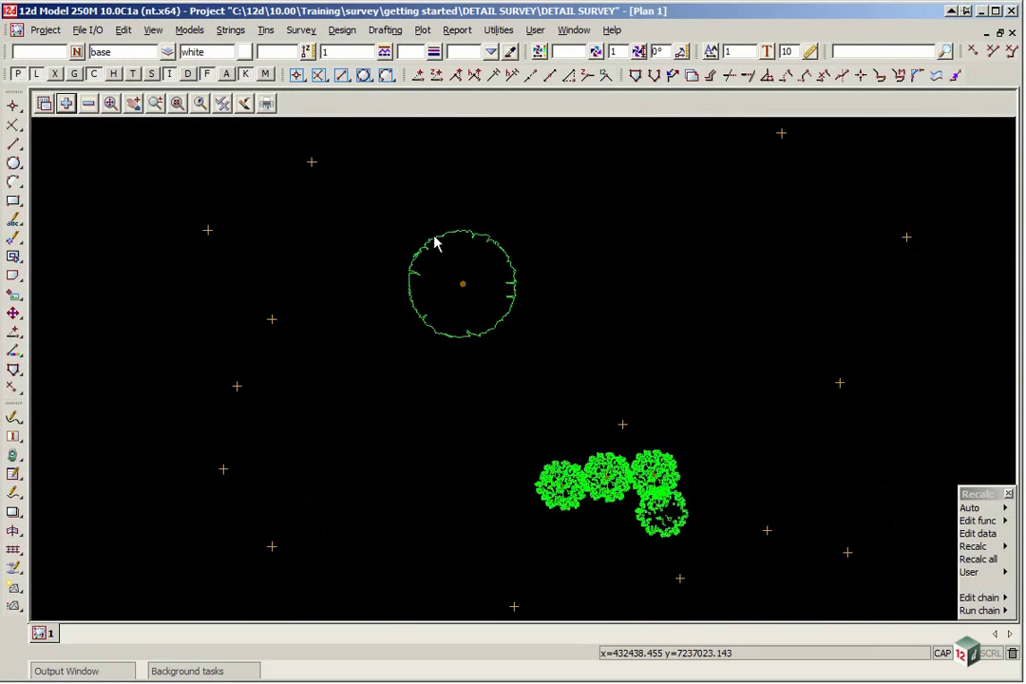
pyautogui.click(221, 104)
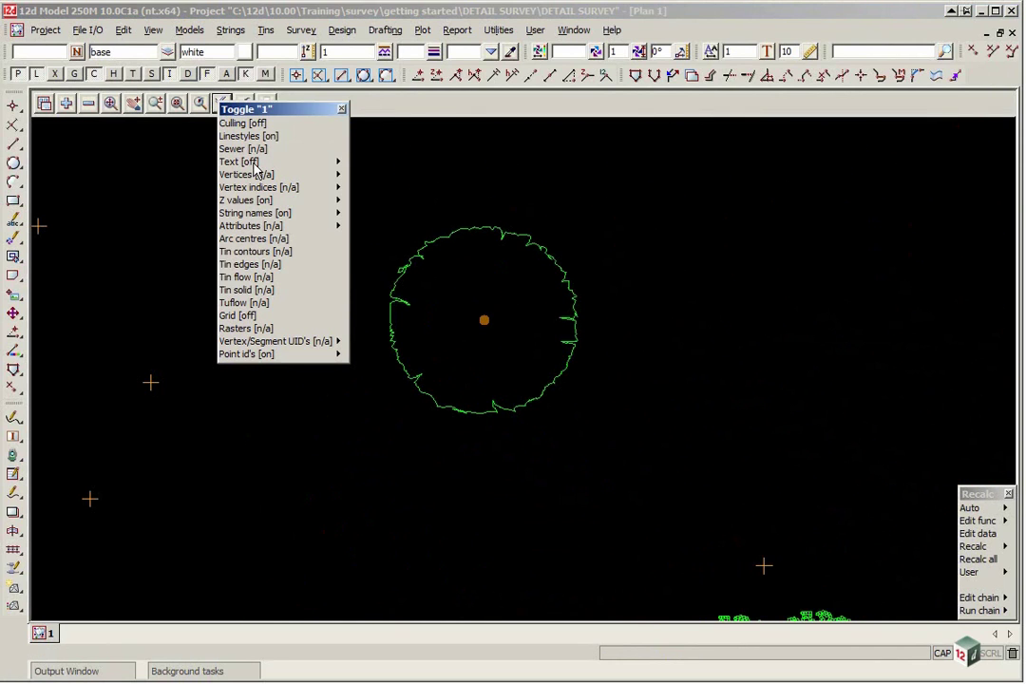
pyautogui.click(237, 160)
# Zoom in and out to inspect the tree and road strings up close
pyautogui.scroll(1, 515, 277)
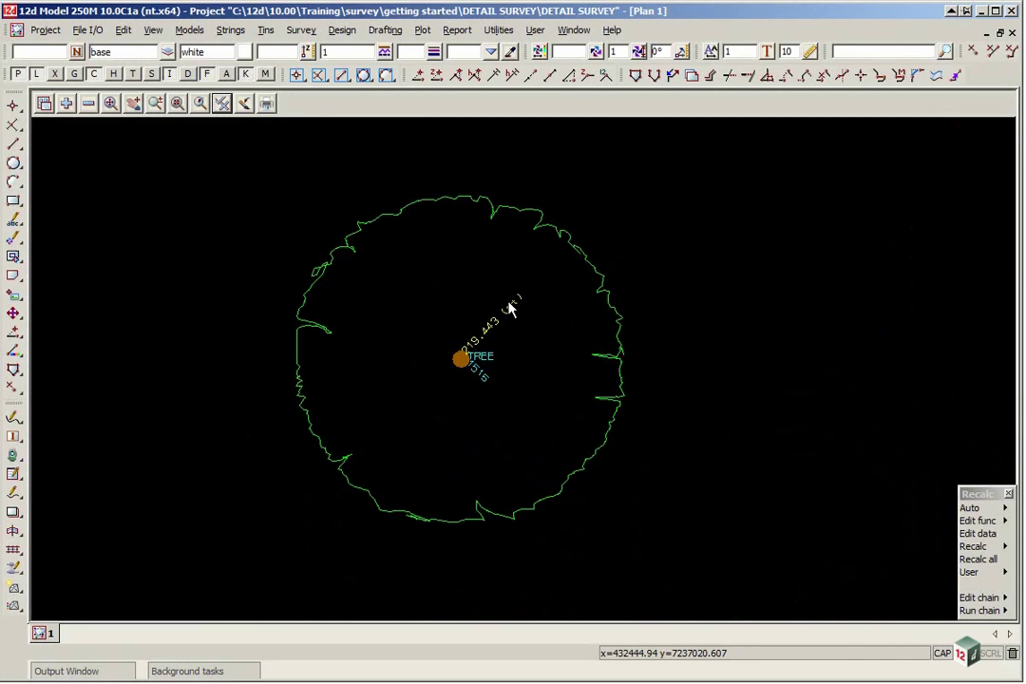
pyautogui.scroll(-5, 507, 298)
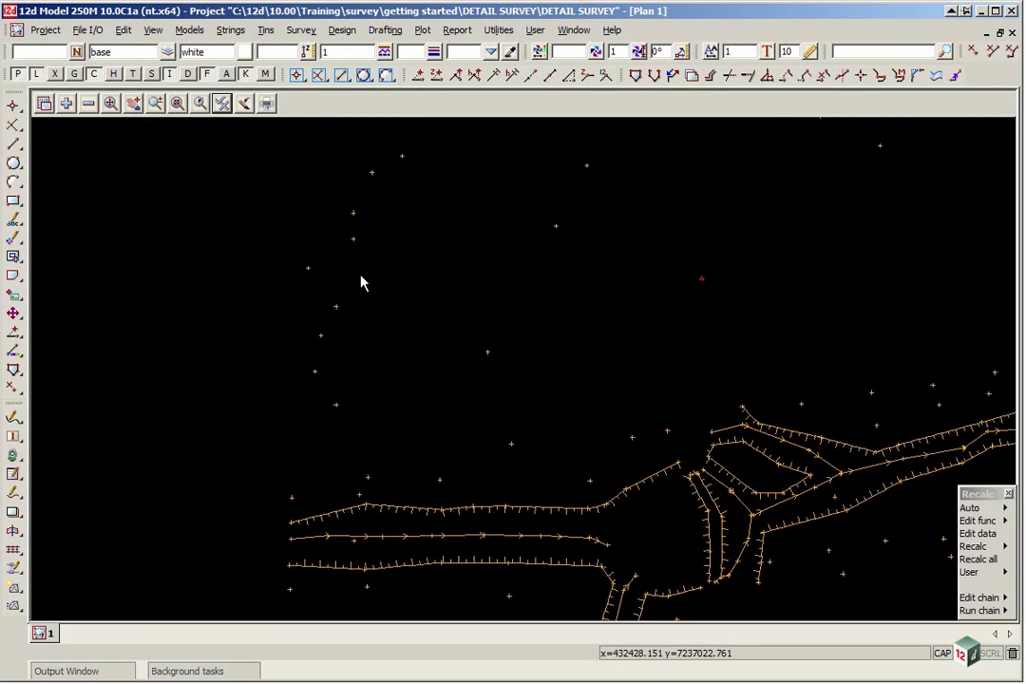
pyautogui.scroll(-3, 361, 282)
pyautogui.scroll(3, 775, 312)
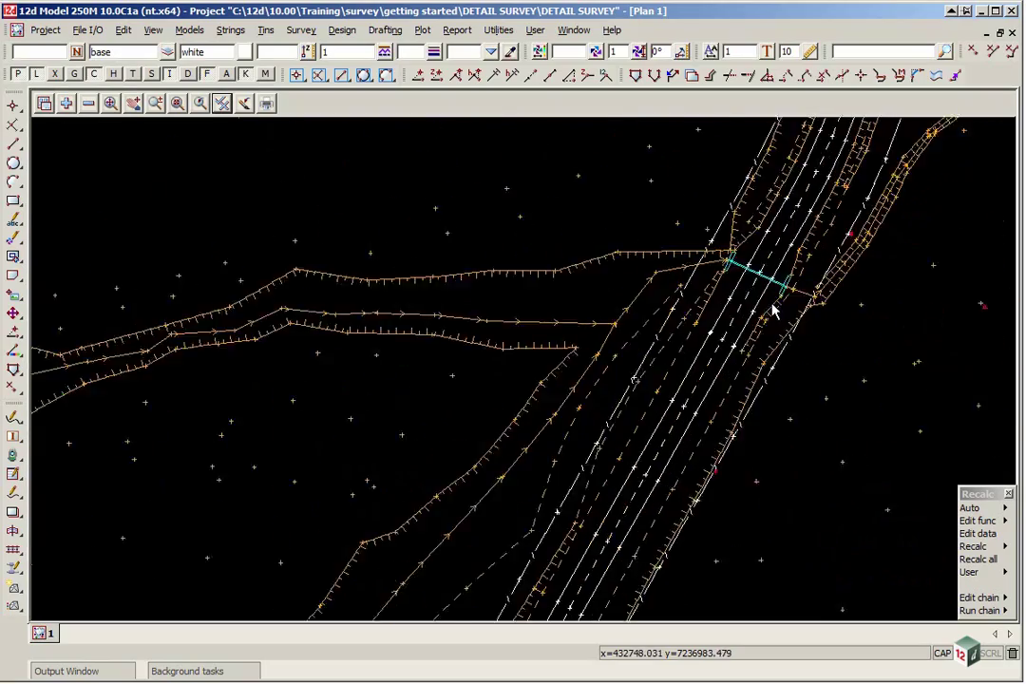
pyautogui.scroll(5, 775, 312)
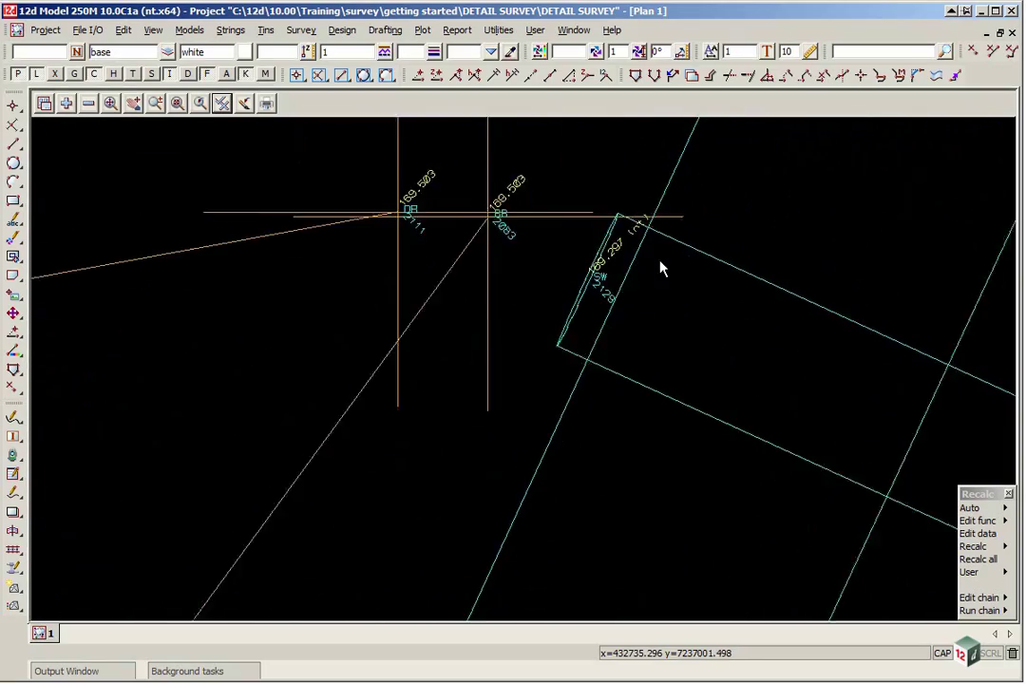
pyautogui.scroll(-6, 473, 270)
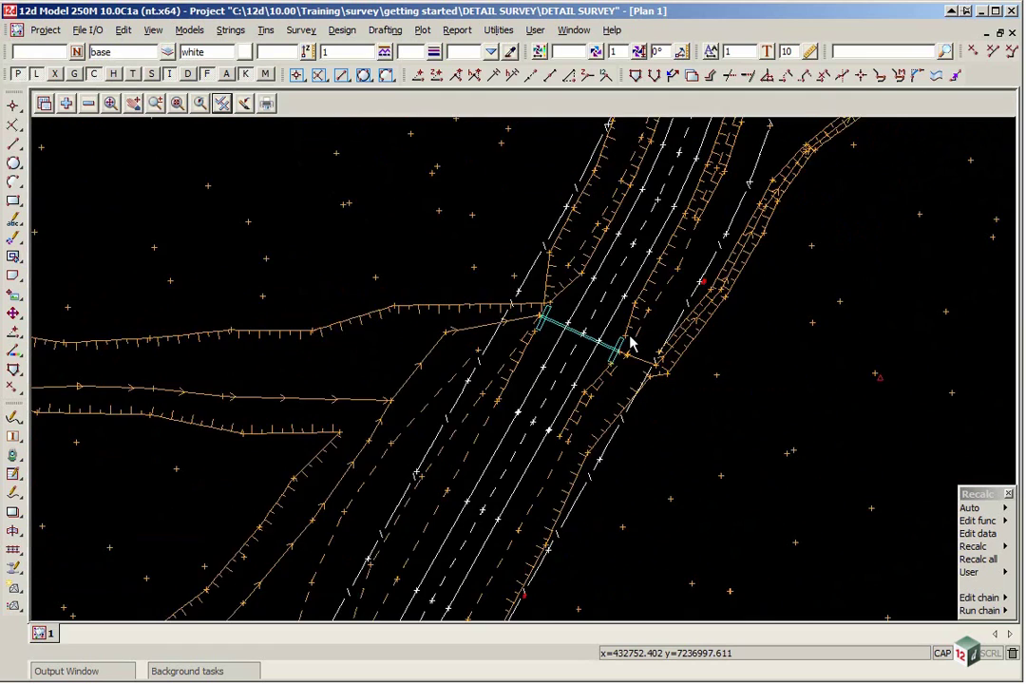
pyautogui.scroll(-4, 632, 344)
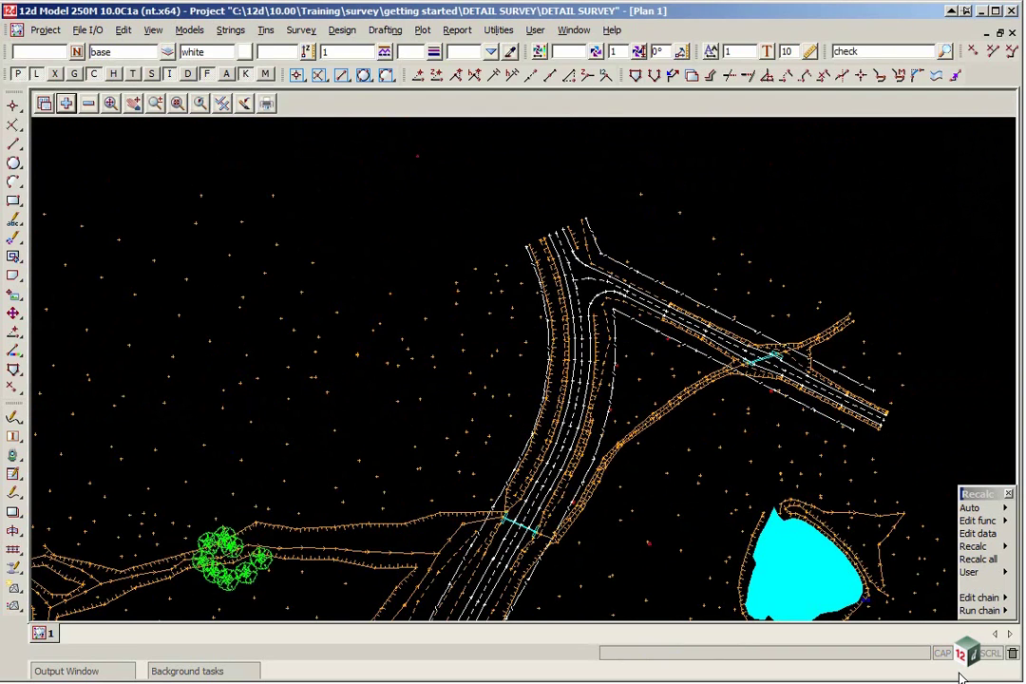
# Open Check Breaklines and set it to check data from View 1
pyautogui.click(499, 30)
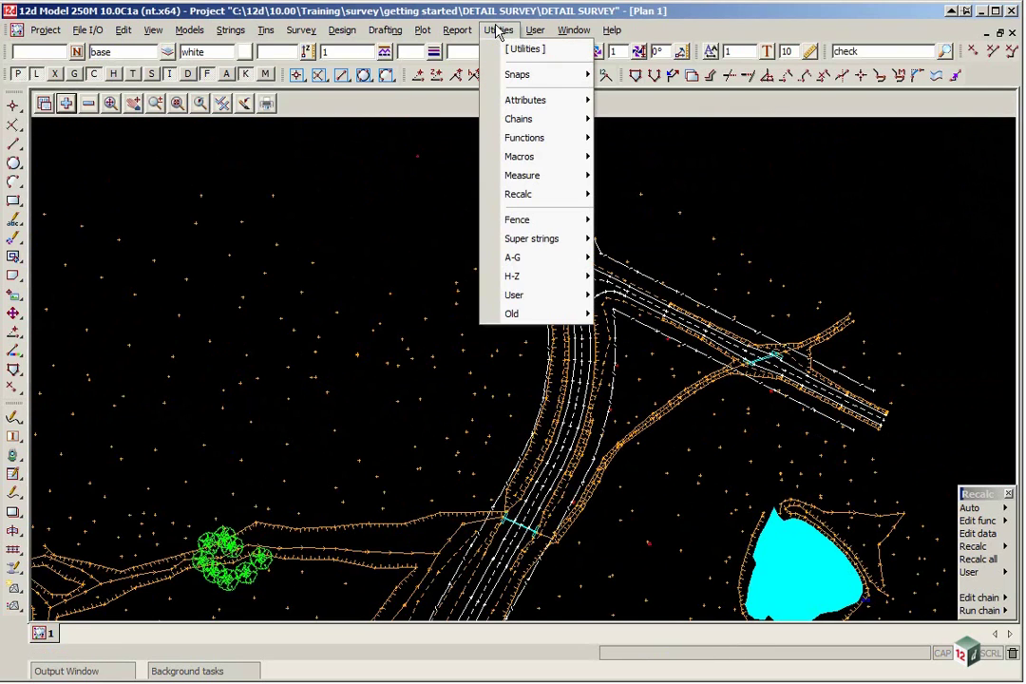
pyautogui.moveTo(570, 314)
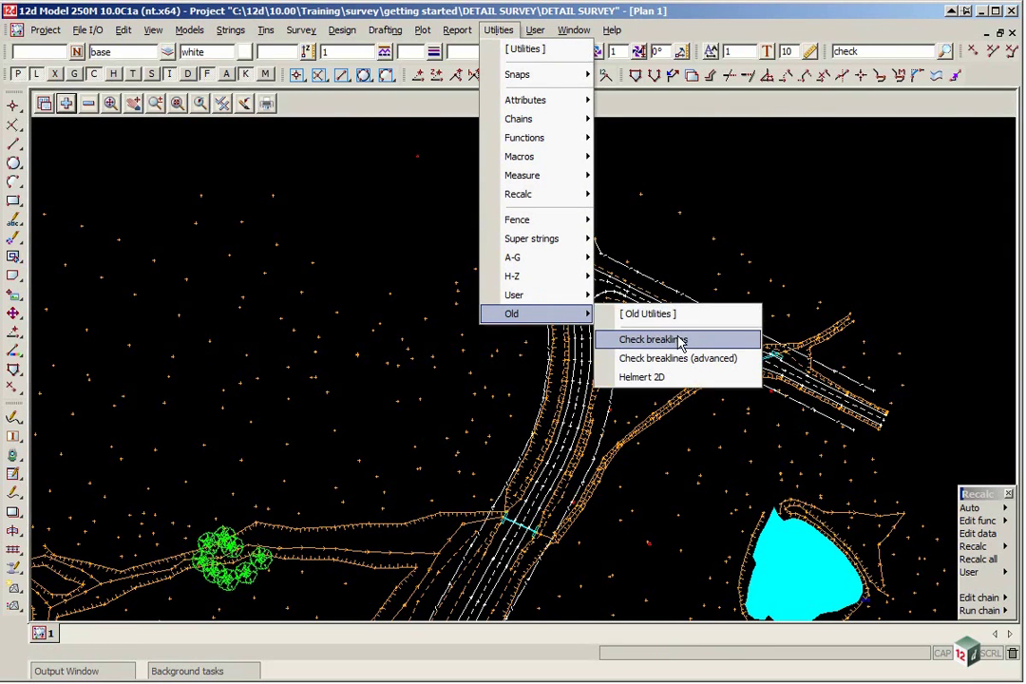
pyautogui.click(681, 340)
pyautogui.moveTo(754, 353); pyautogui.dragTo(630, 124)
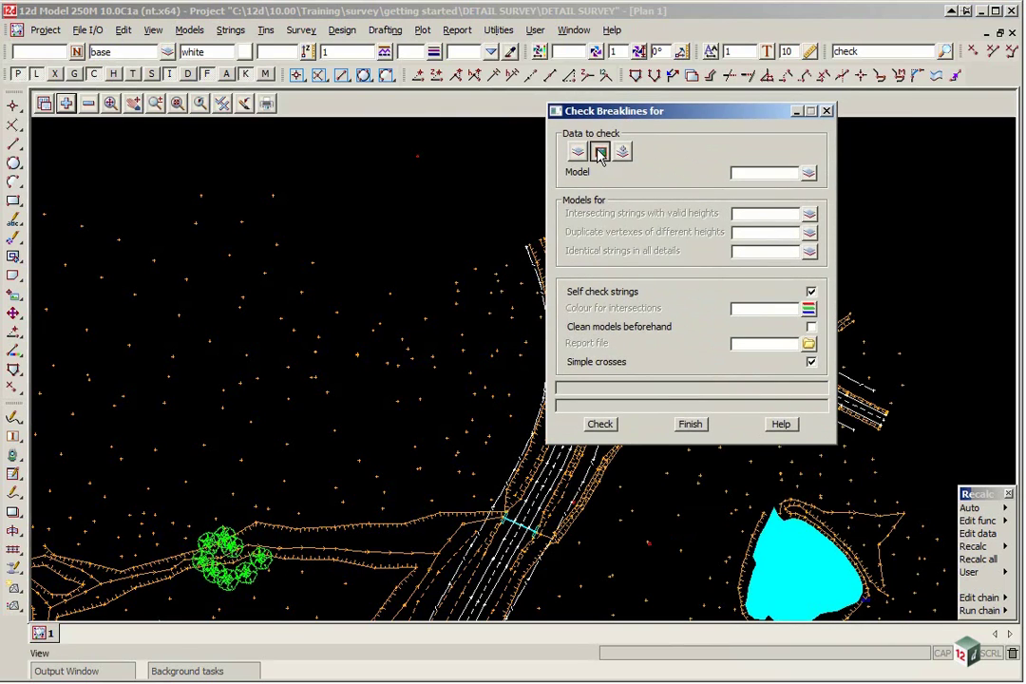
pyautogui.click(601, 154)
pyautogui.click(809, 172)
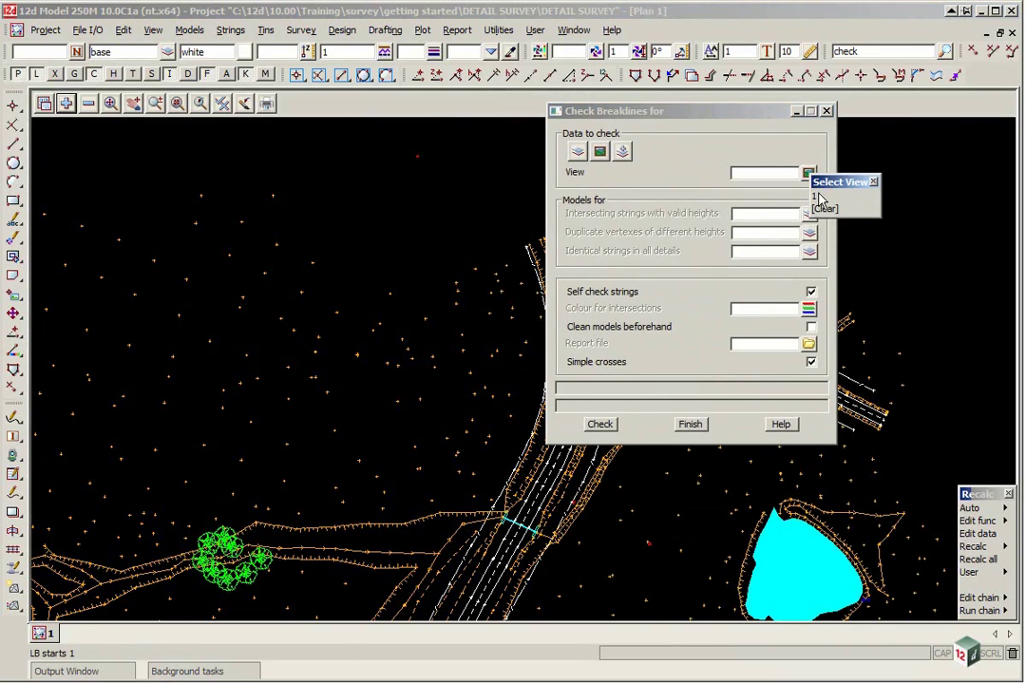
pyautogui.click(819, 197)
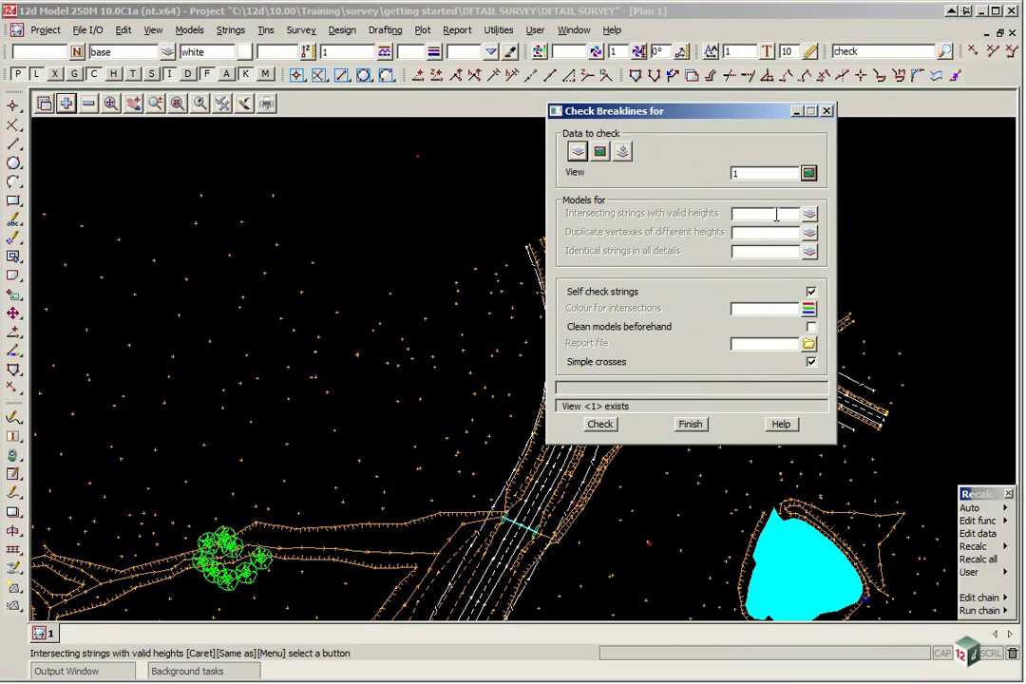
# Send intersections to a magenta xbreaklines model, clean models, report to XBREAKLINES, and run the check
pyautogui.write('xbreaklines')
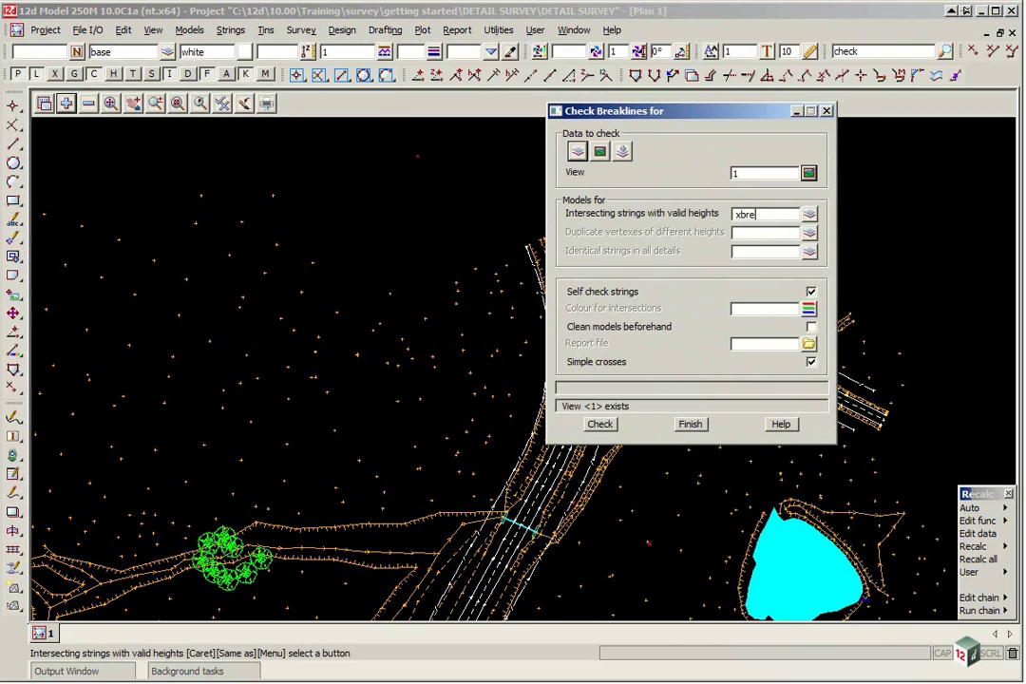
pyautogui.click(768, 233)
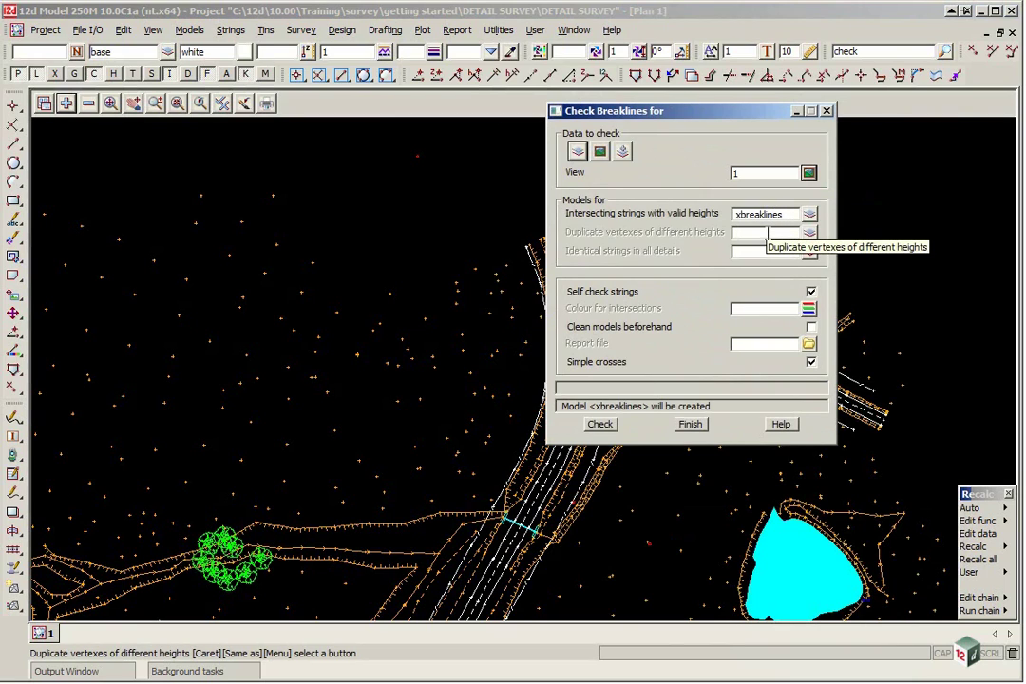
pyautogui.click(809, 311)
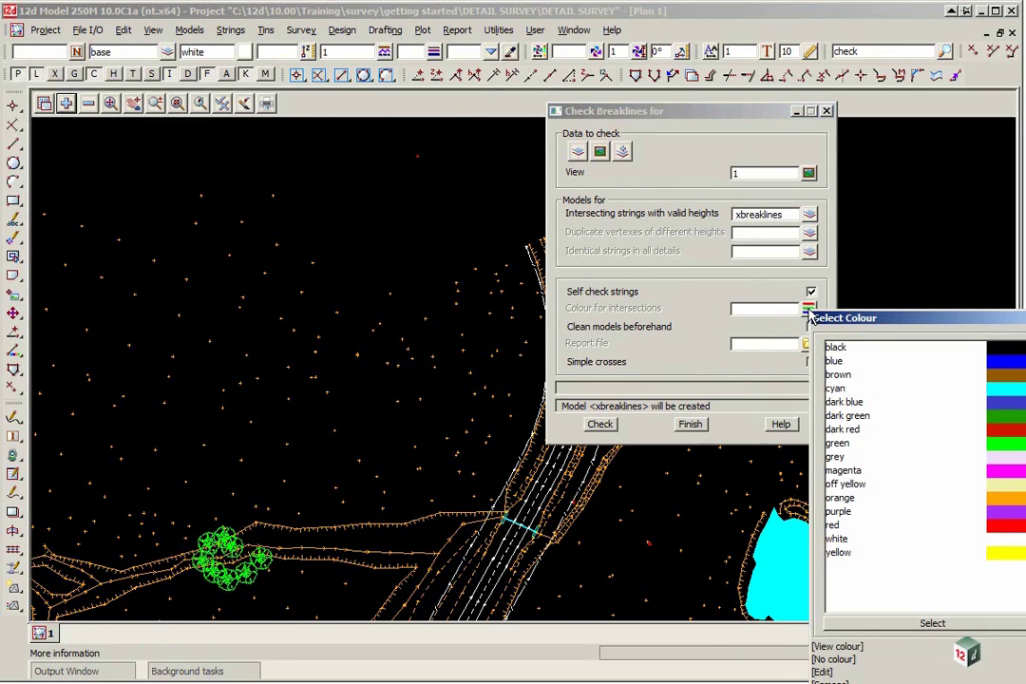
pyautogui.click(880, 476)
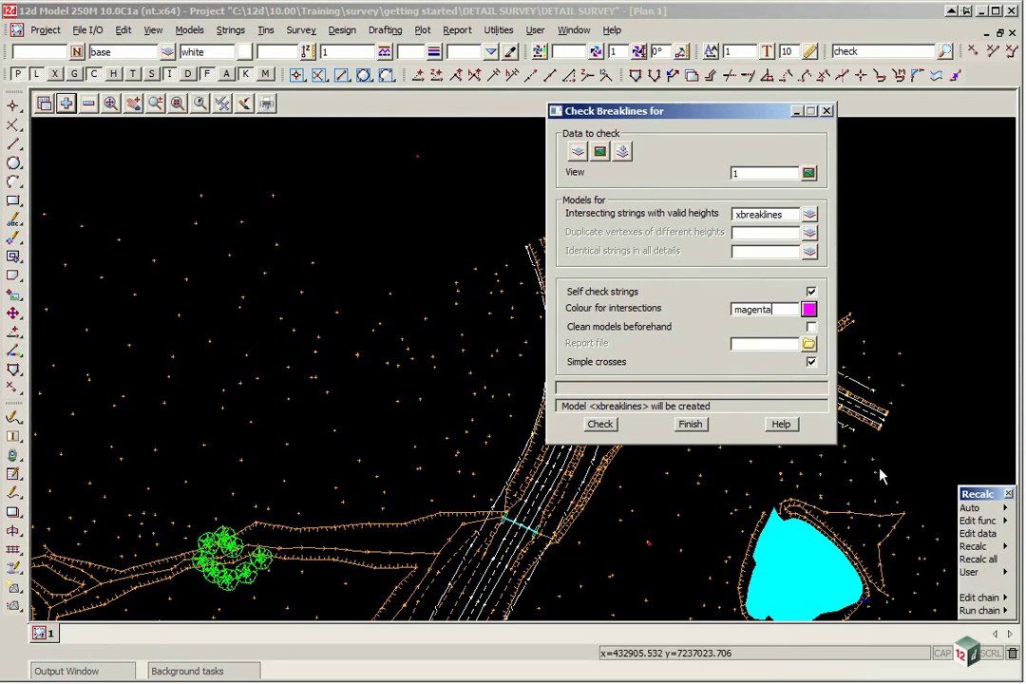
pyautogui.click(811, 327)
pyautogui.moveTo(719, 114); pyautogui.dragTo(660, 25)
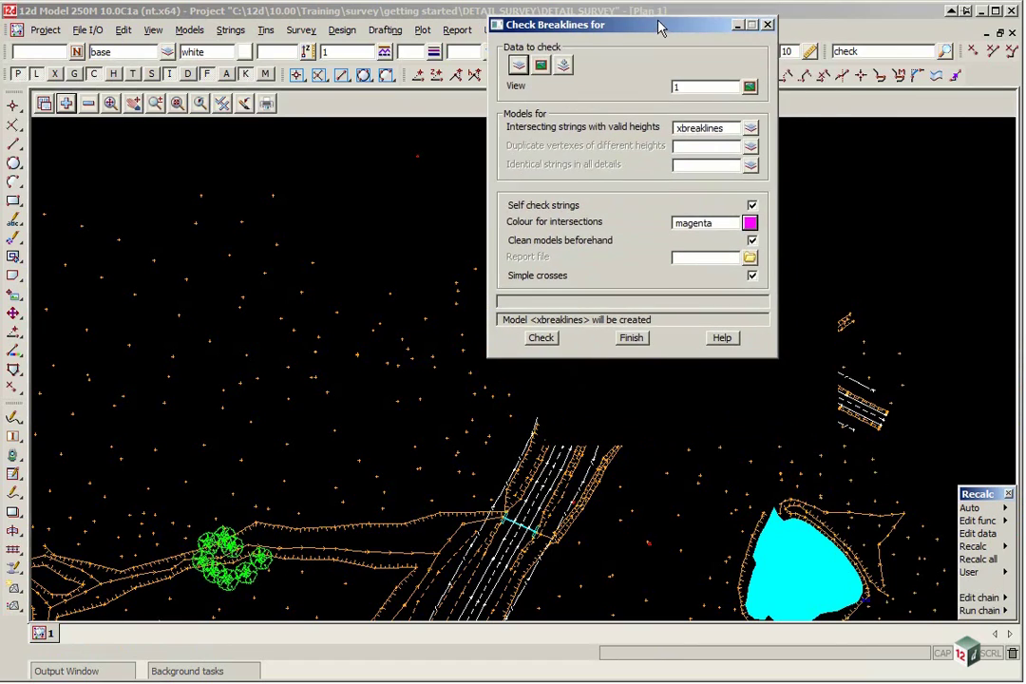
pyautogui.click(722, 257)
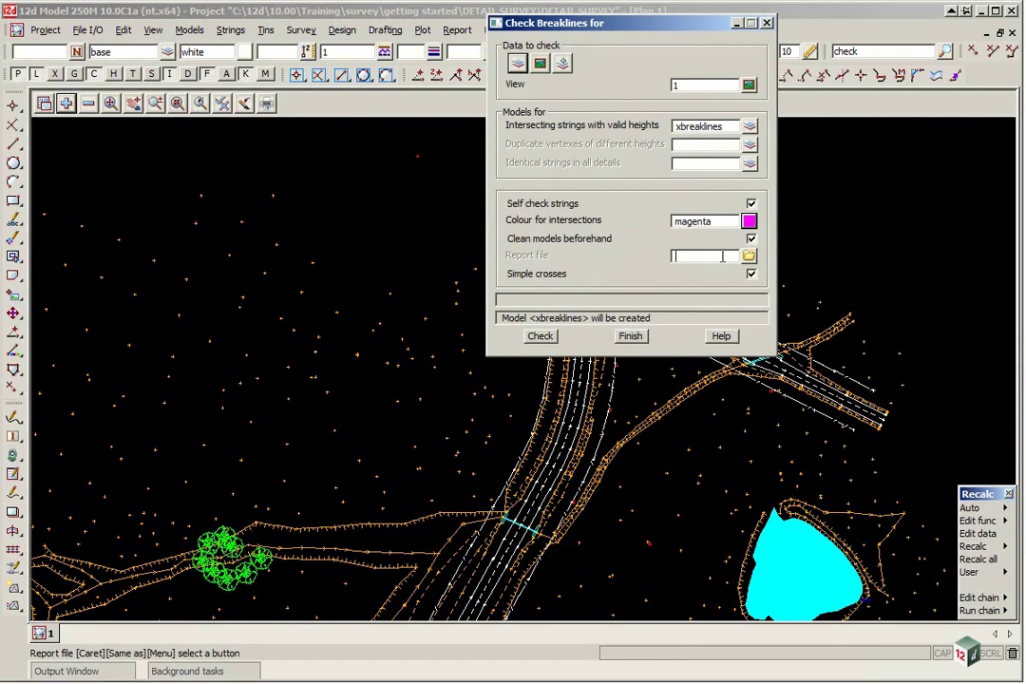
pyautogui.write('x')
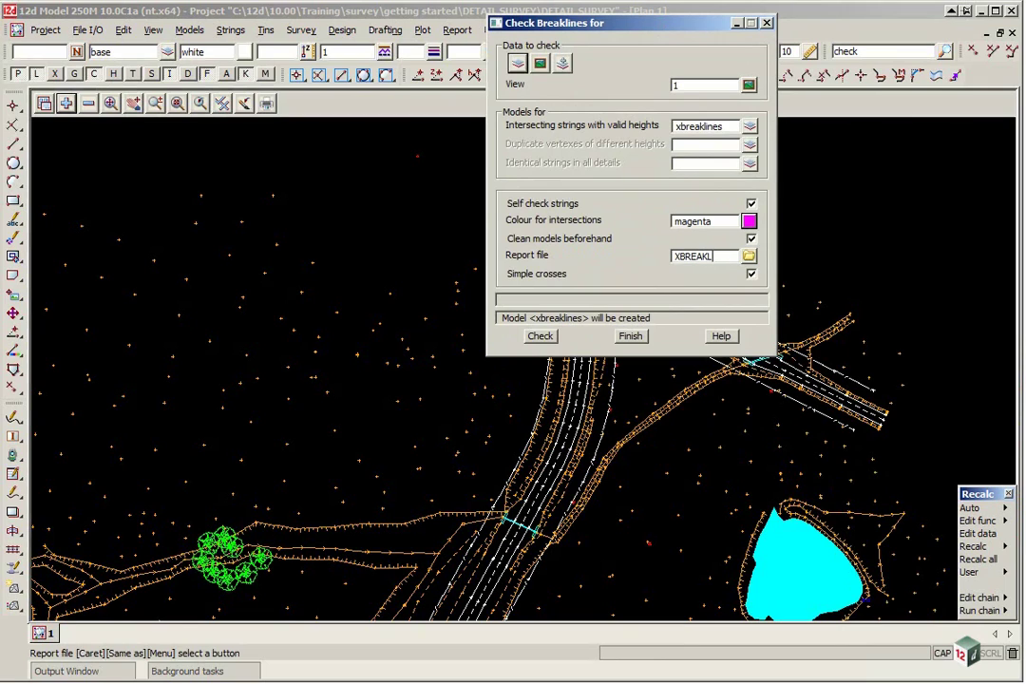
pyautogui.write('BREAKLINES')
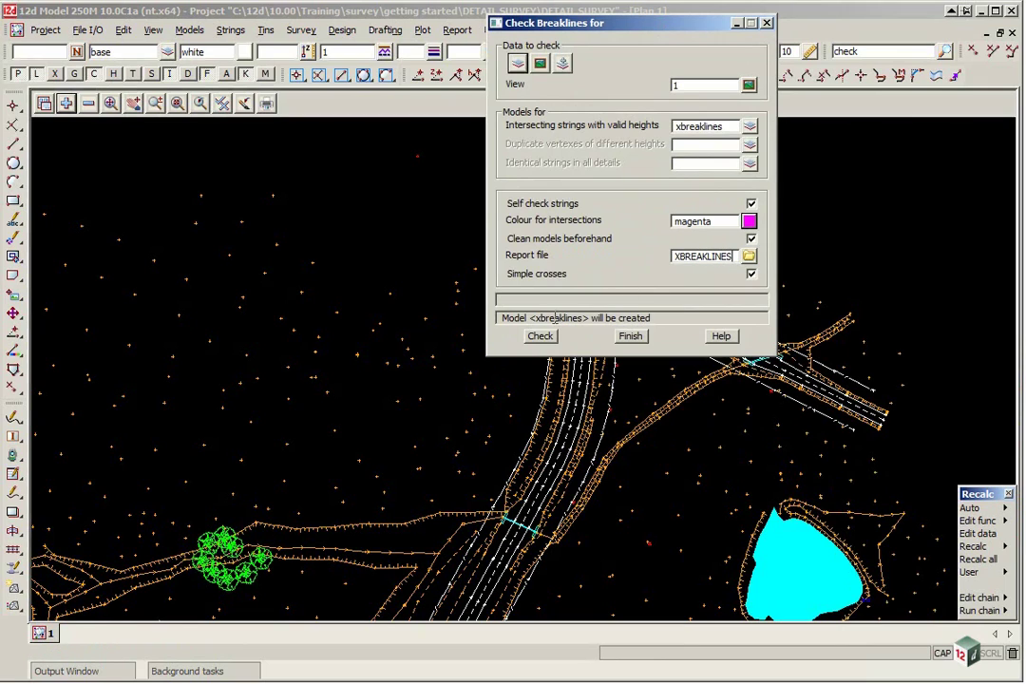
pyautogui.click(540, 336)
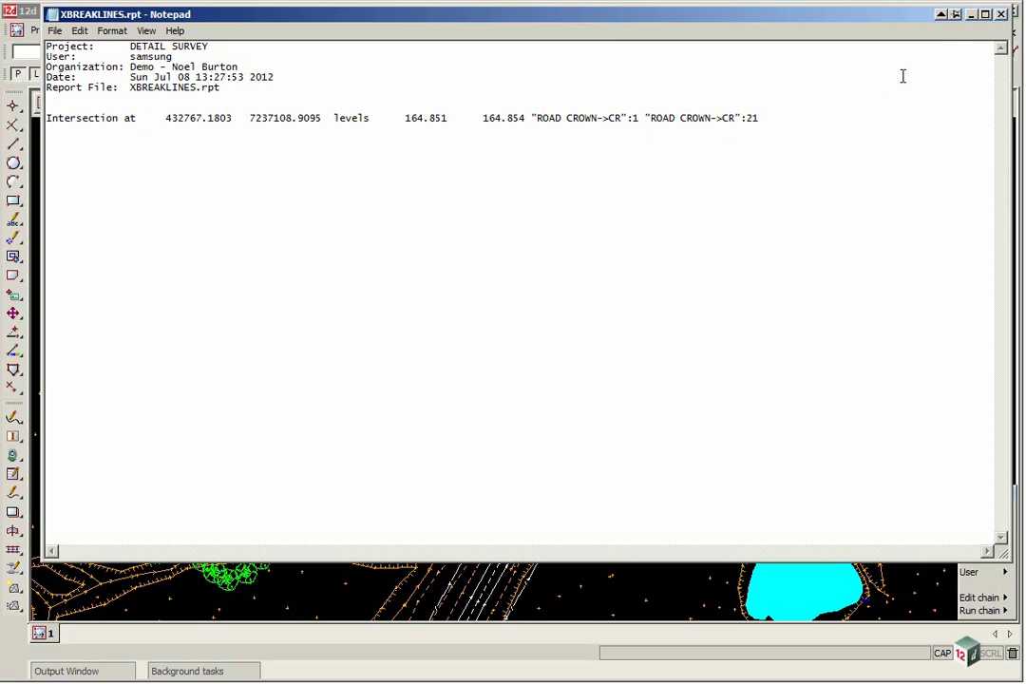
# Close the XBREAKLINES.rpt report after reading the ROAD CROWN intersection
pyautogui.click(1003, 15)
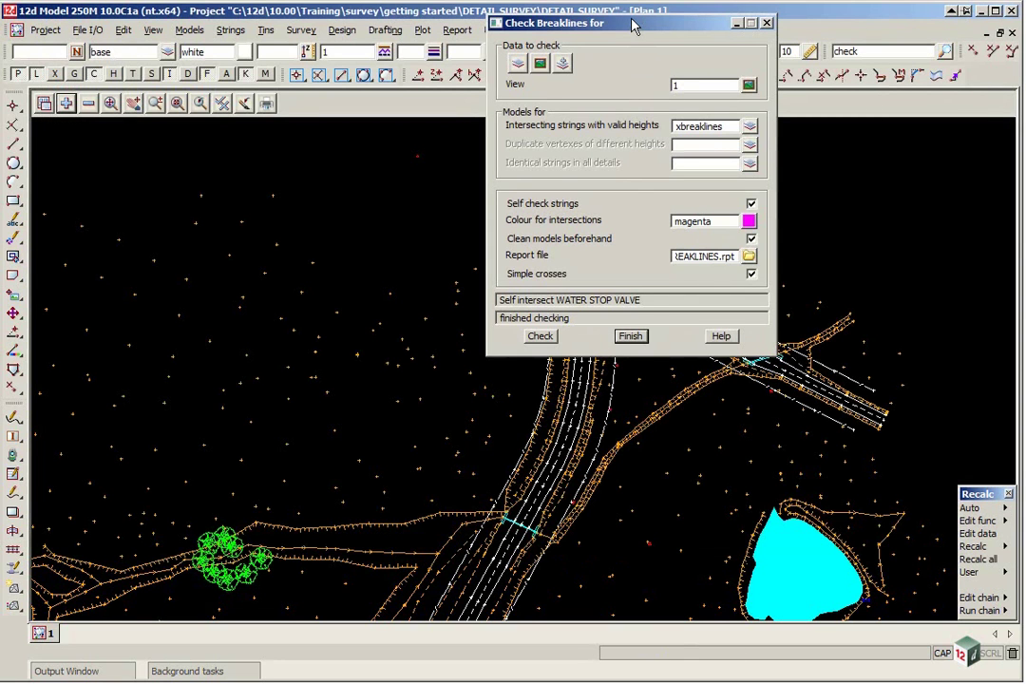
# Add the xbreaklines intersection model to the plan view
pyautogui.moveTo(634, 26)
pyautogui.mouseDown()
pyautogui.moveTo(691, 354)
pyautogui.moveTo(810, 575)
pyautogui.moveTo(877, 658)
pyautogui.mouseUp()
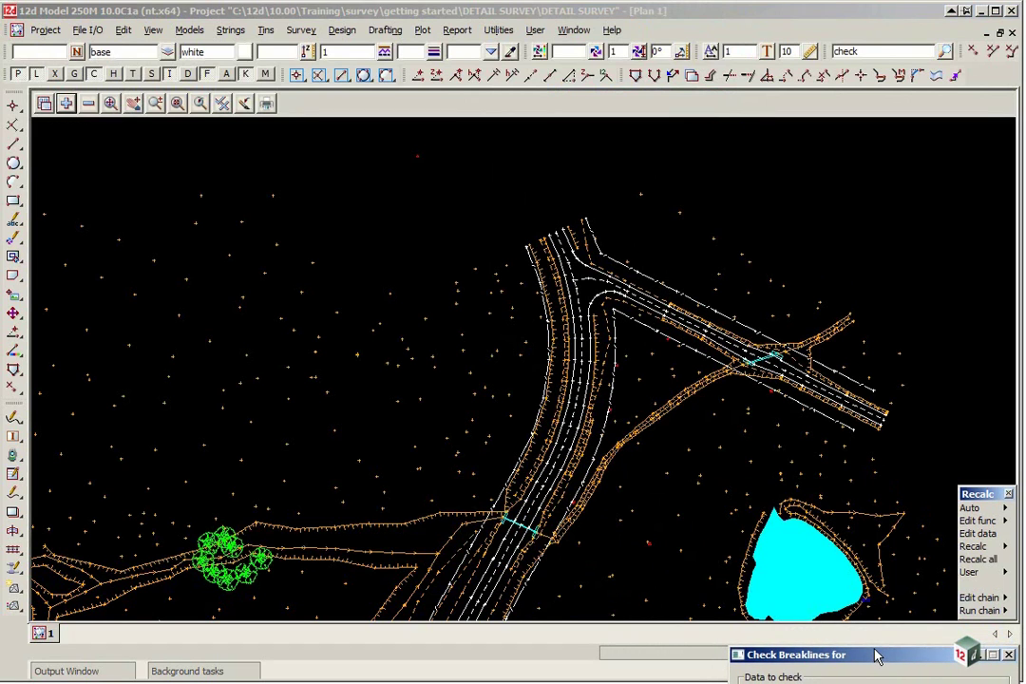
pyautogui.click(65, 102)
pyautogui.doubleClick(107, 143)
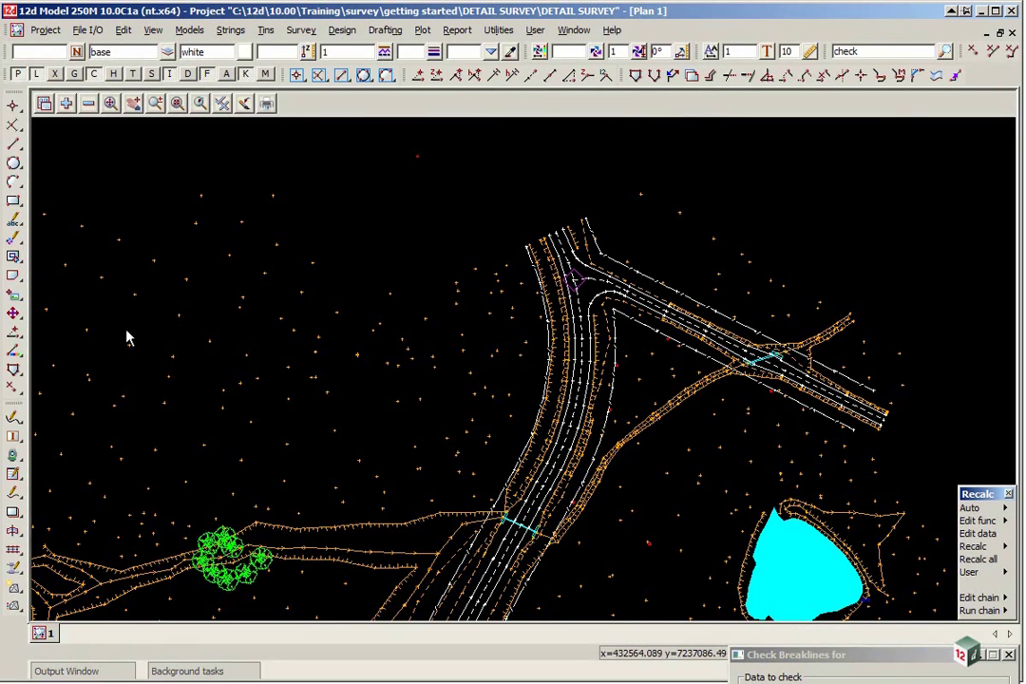
# Locate the ROAD CROWN intersection at 432767.1803 7237108.9095 from its Output Window message
pyautogui.click(107, 671)
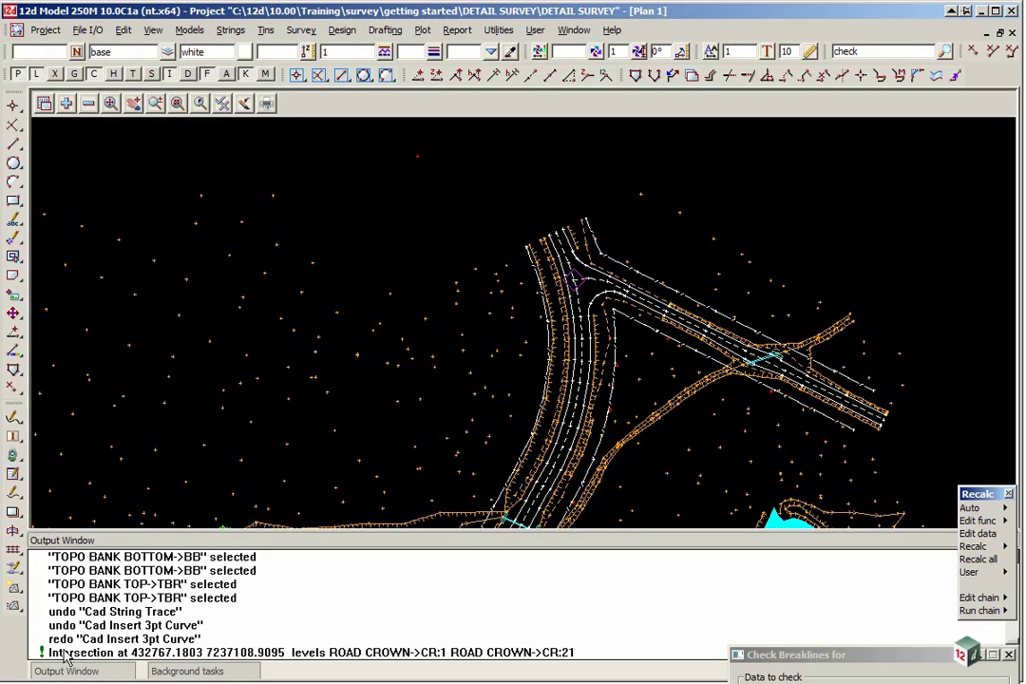
pyautogui.click(66, 654)
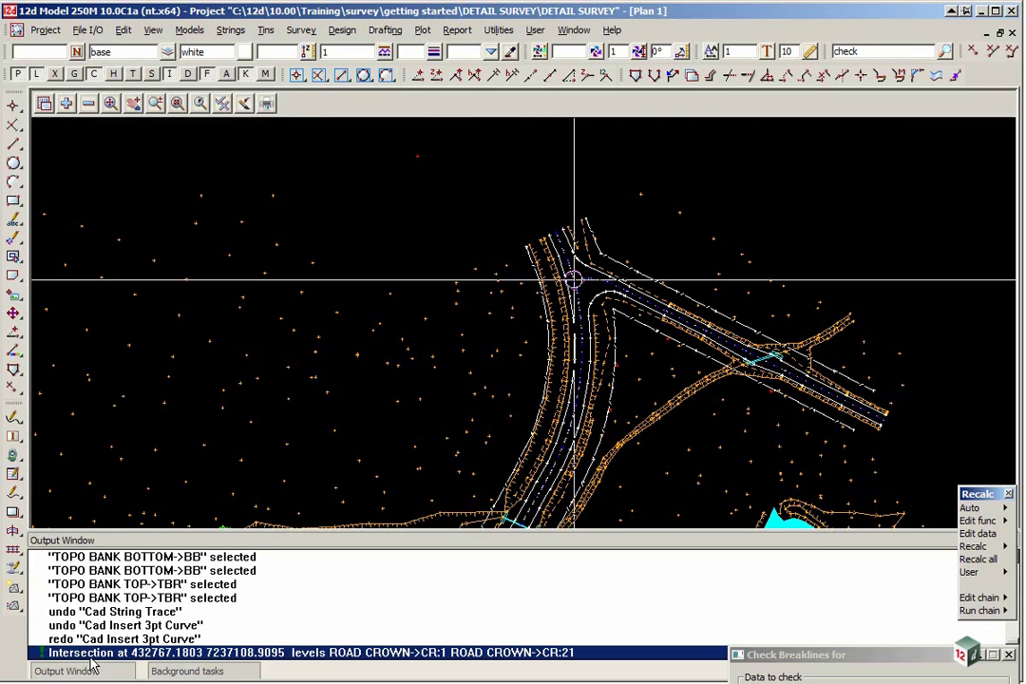
pyautogui.rightClick(123, 594)
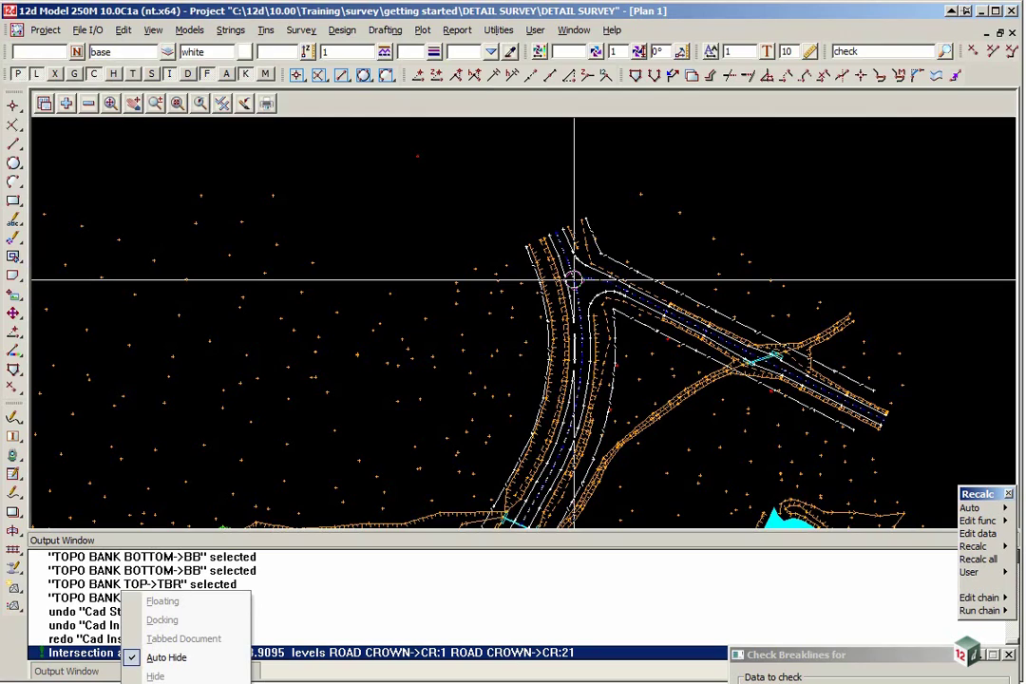
# Auto-hide the Output Window and insert a vertex into the ROAD CROWN CR string at the crossing
pyautogui.click(166, 658)
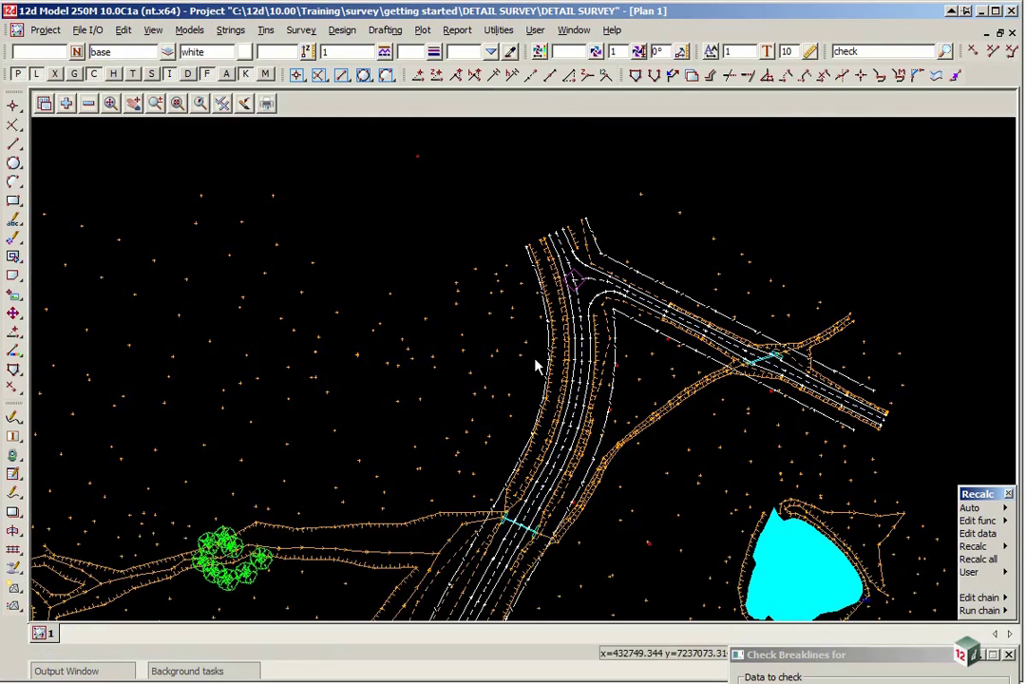
pyautogui.scroll(6, 583, 284)
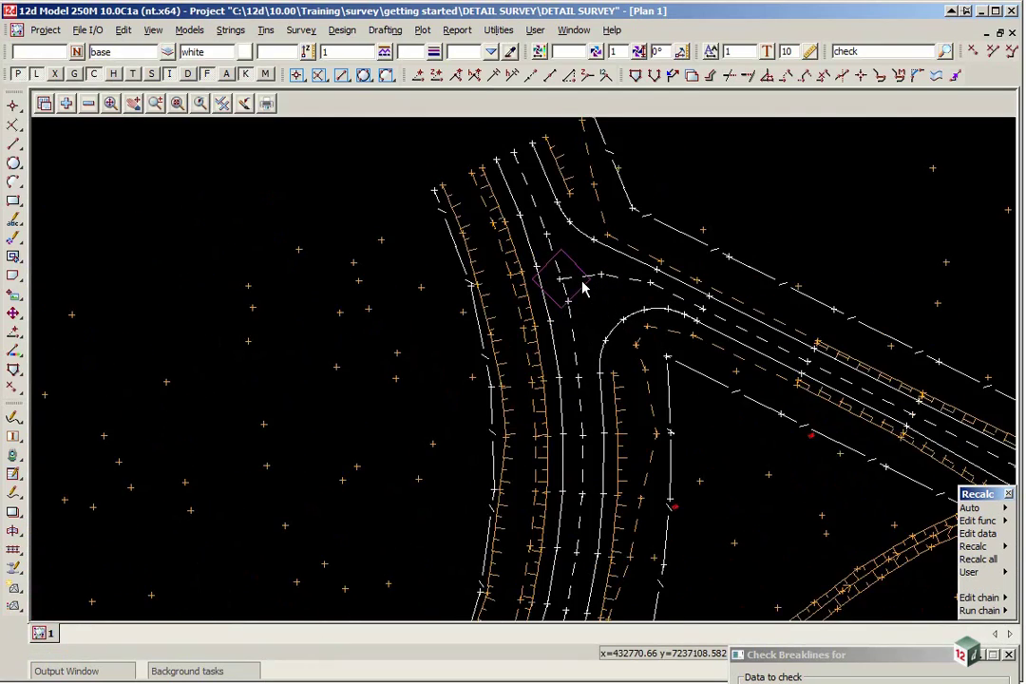
pyautogui.scroll(1, 561, 275)
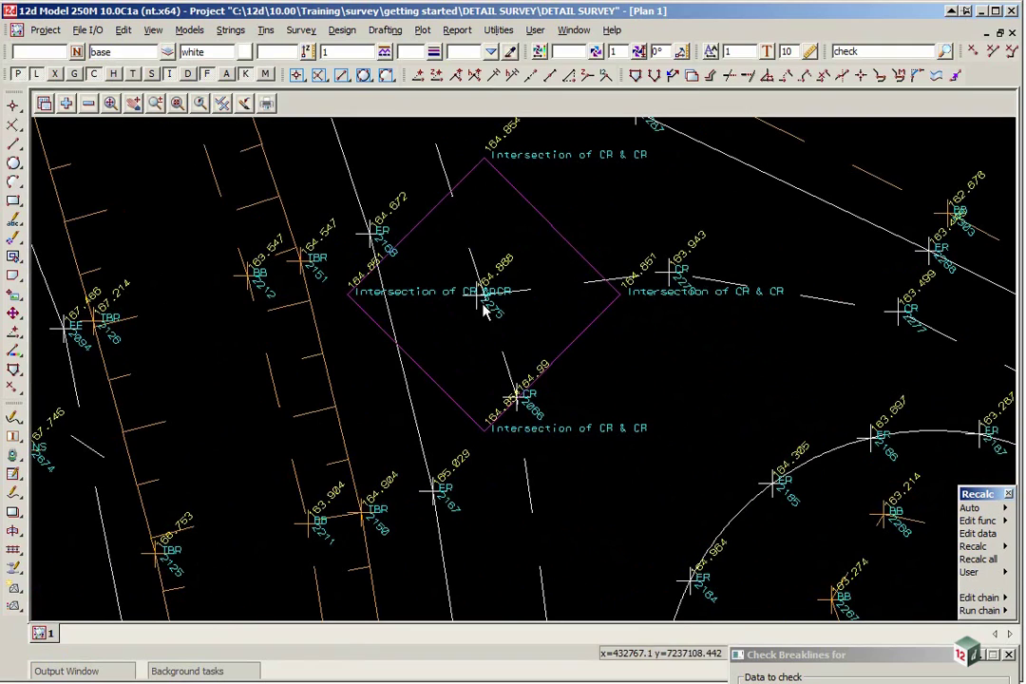
pyautogui.click(568, 76)
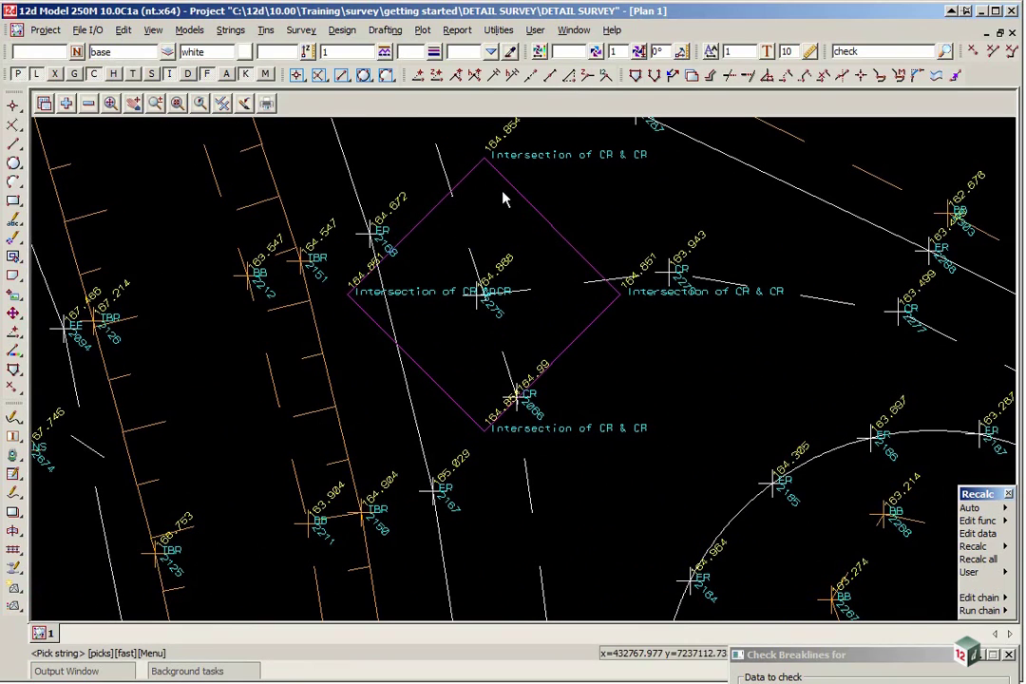
pyautogui.click(469, 261)
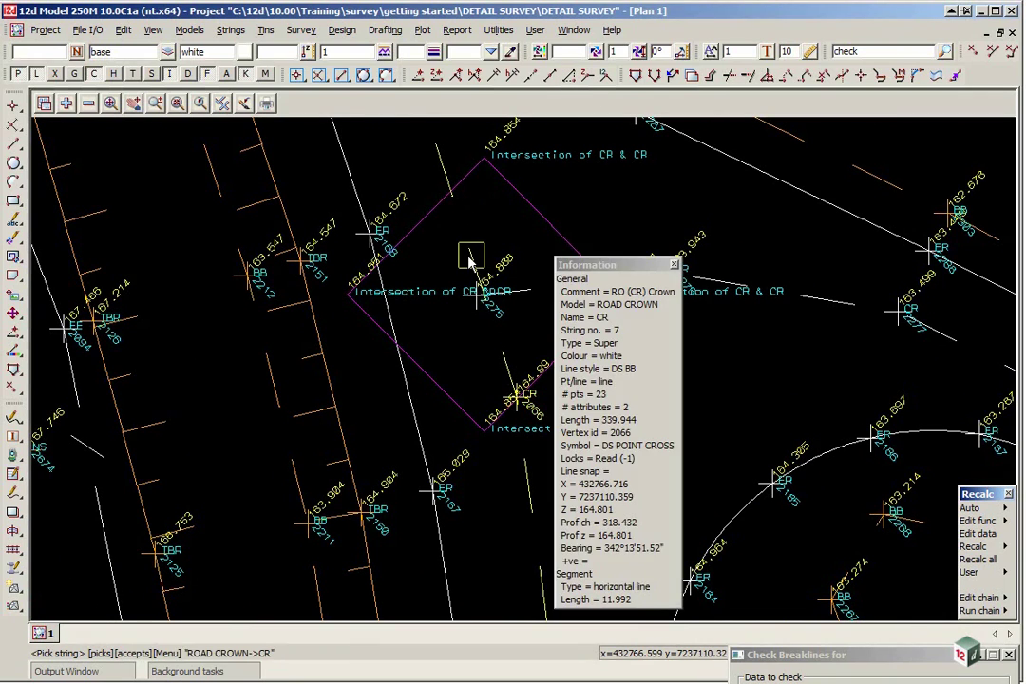
pyautogui.middleClick(469, 262)
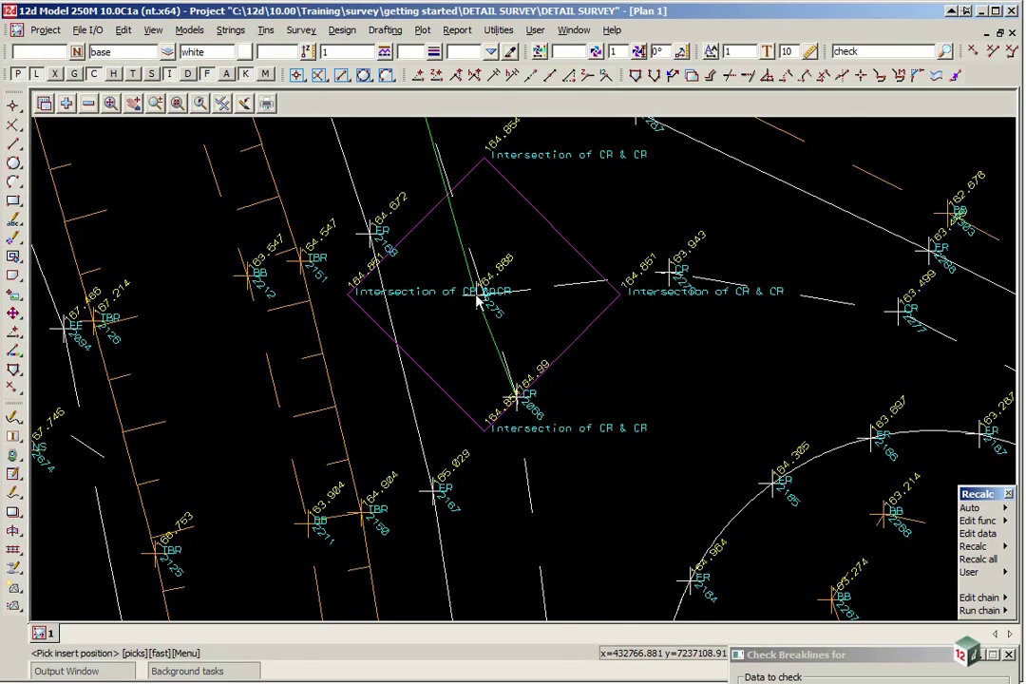
pyautogui.click(478, 299)
pyautogui.scroll(1, 478, 299)
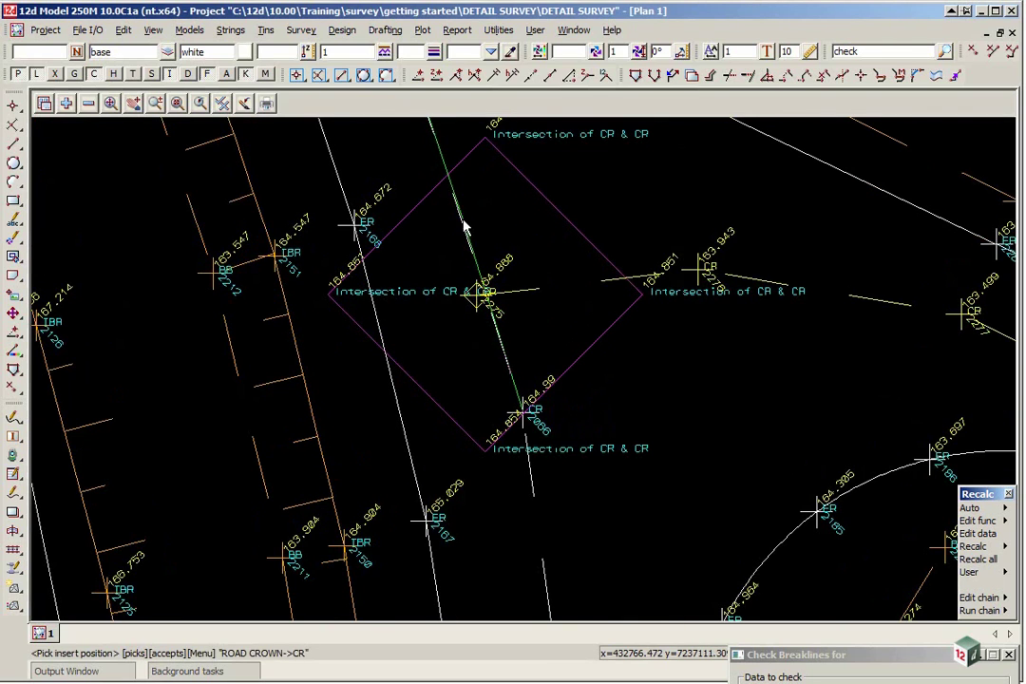
pyautogui.click(479, 298)
pyautogui.scroll(-1, 442, 230)
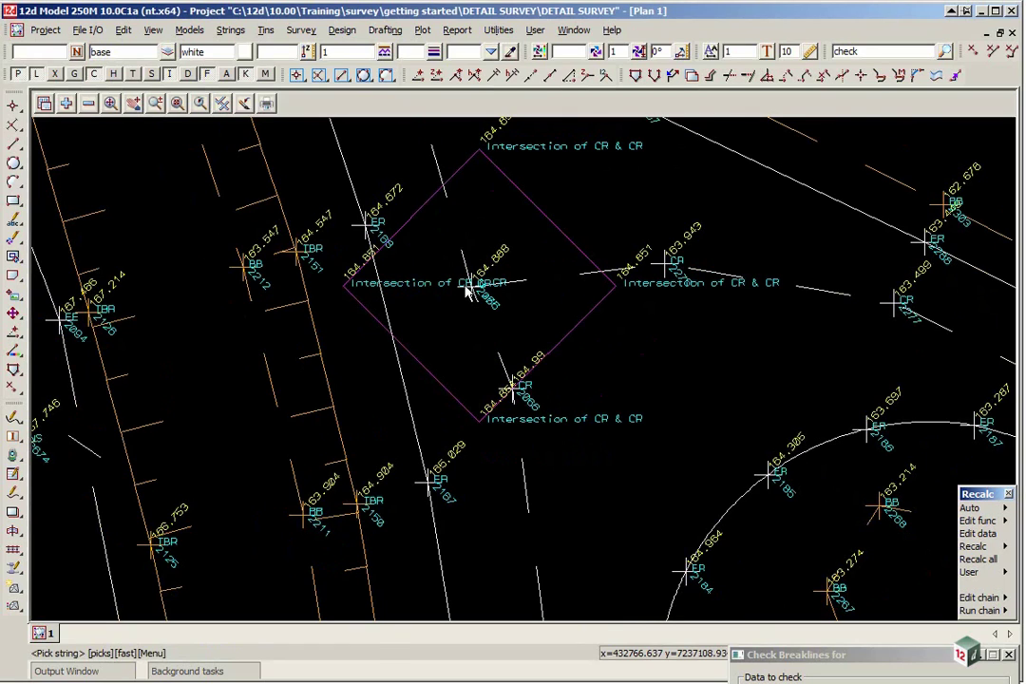
# Delete the magenta intersection diamond string and bring back the Check Breaklines panel
pyautogui.click(467, 292)
pyautogui.click(843, 157)
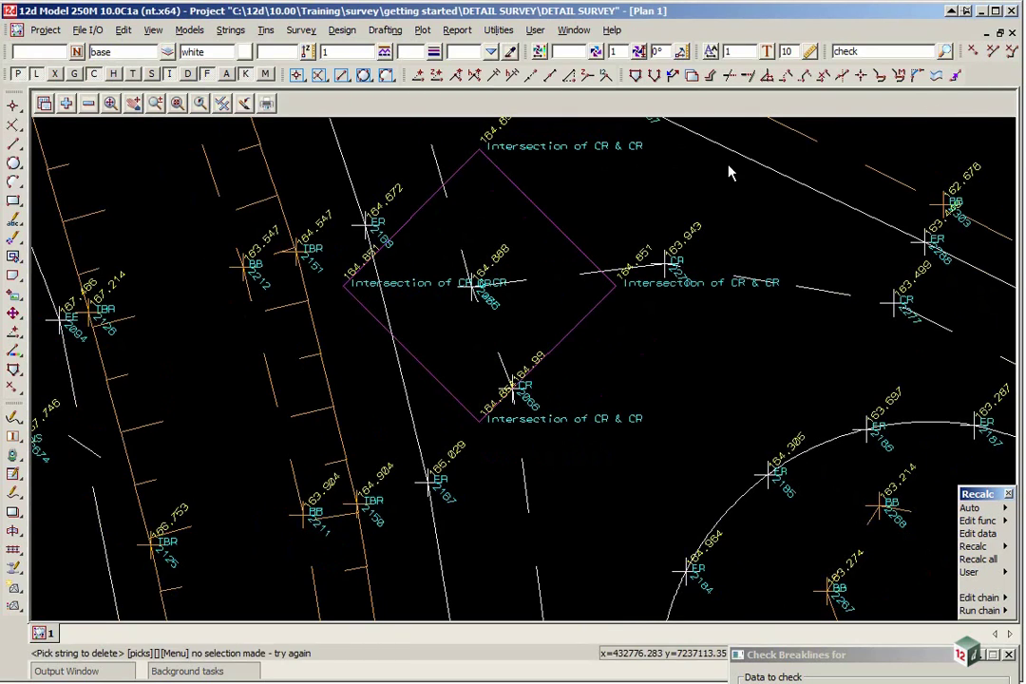
pyautogui.click(1013, 52)
pyautogui.click(549, 221)
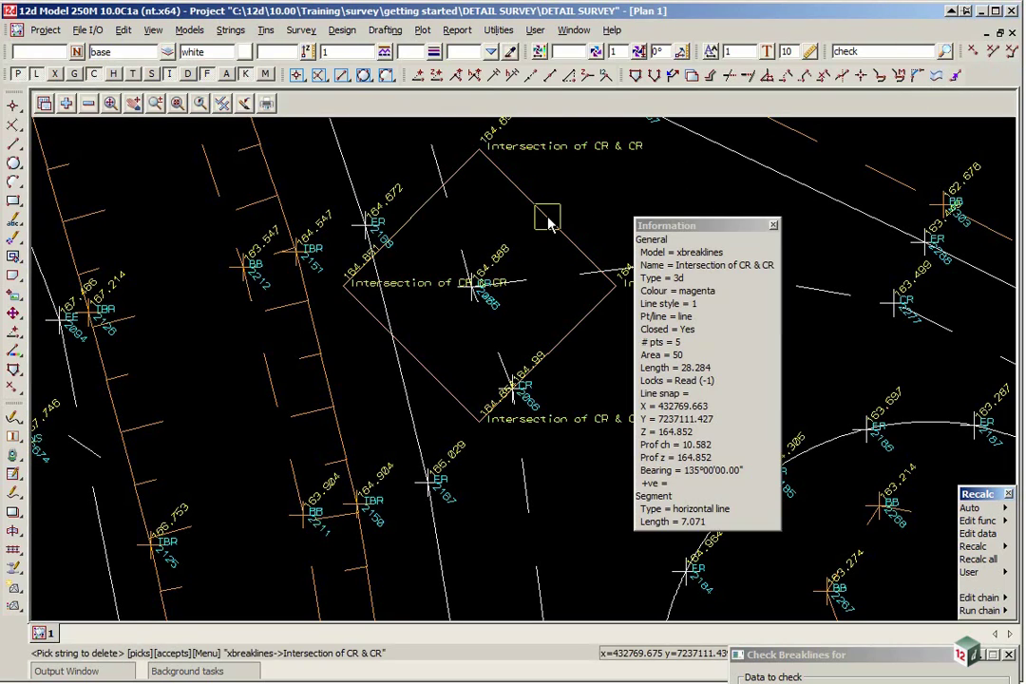
pyautogui.middleClick(549, 220)
pyautogui.scroll(-2, 442, 223)
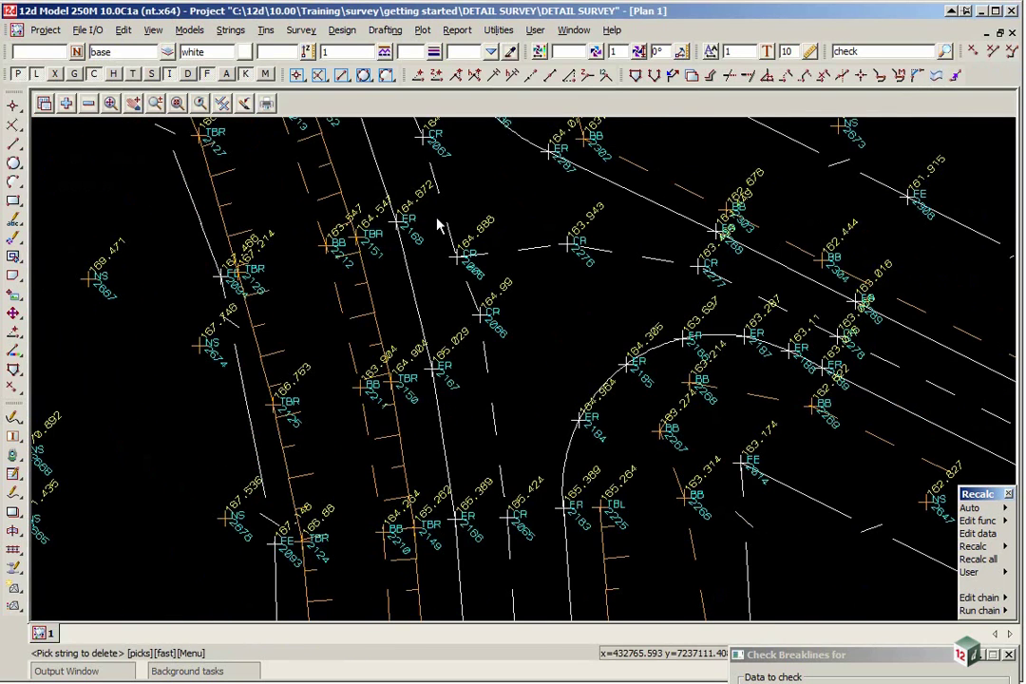
pyautogui.doubleClick(799, 655)
pyautogui.moveTo(795, 598); pyautogui.dragTo(763, 131)
# Rerun the check, replace the existing XBREAKLINES.rpt, and close the intersection-free report
pyautogui.click(748, 435)
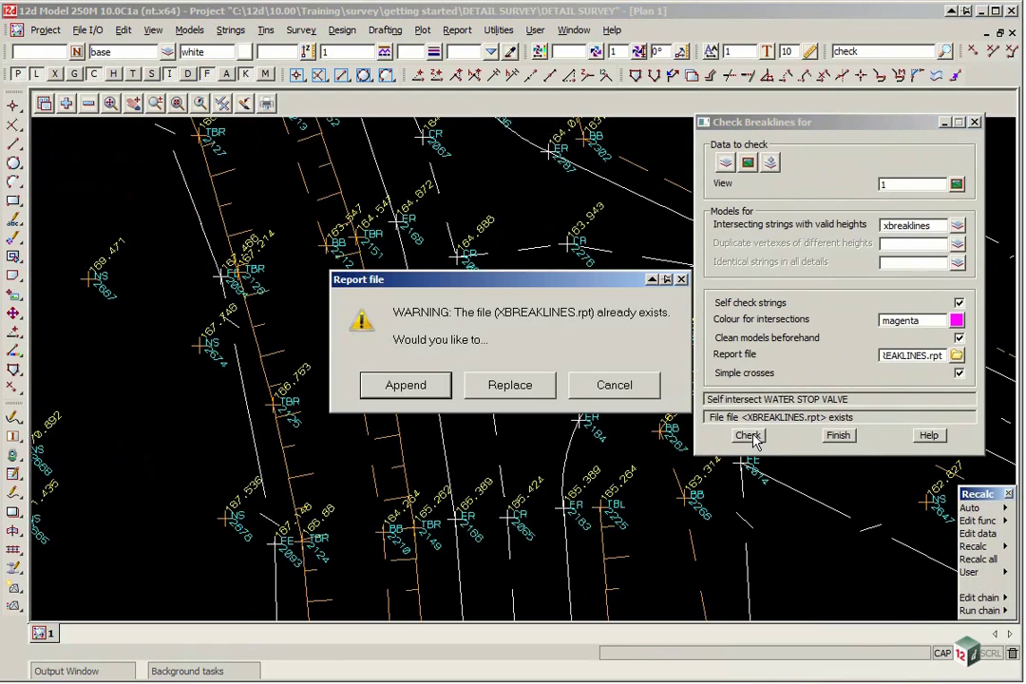
pyautogui.click(514, 388)
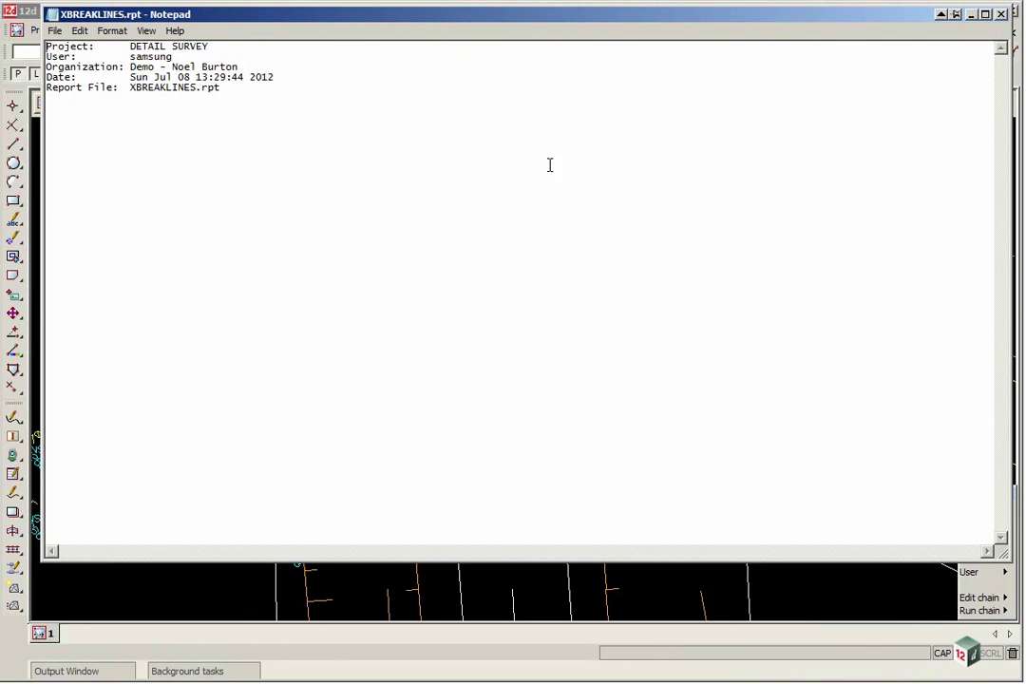
pyautogui.click(1001, 15)
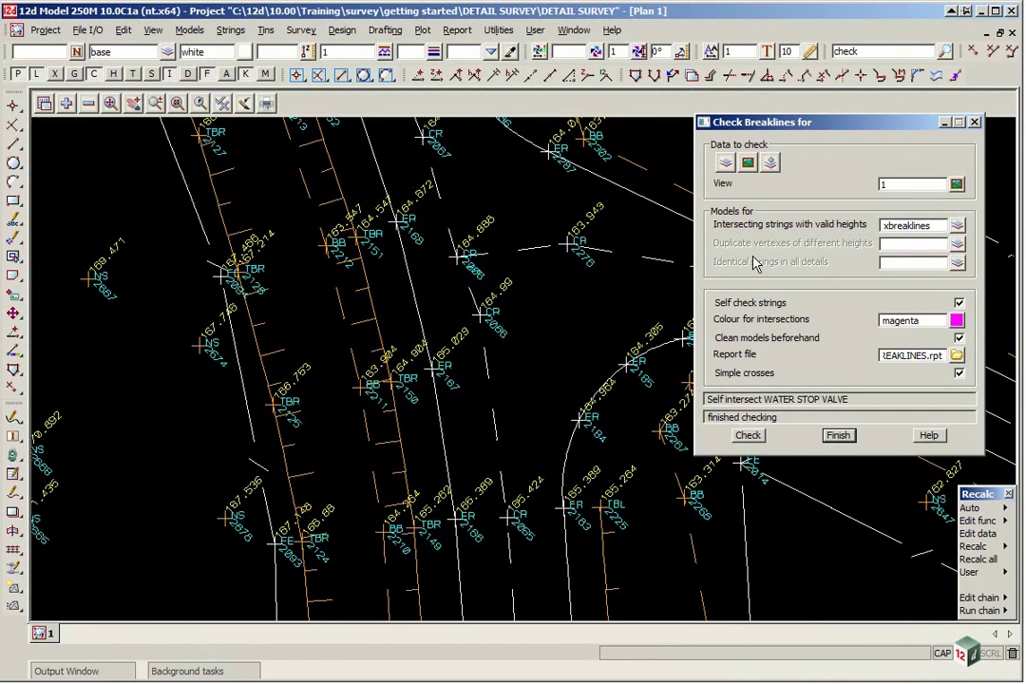
# Finish Check Breaklines and zoom out to show the whole detail survey
pyautogui.click(838, 435)
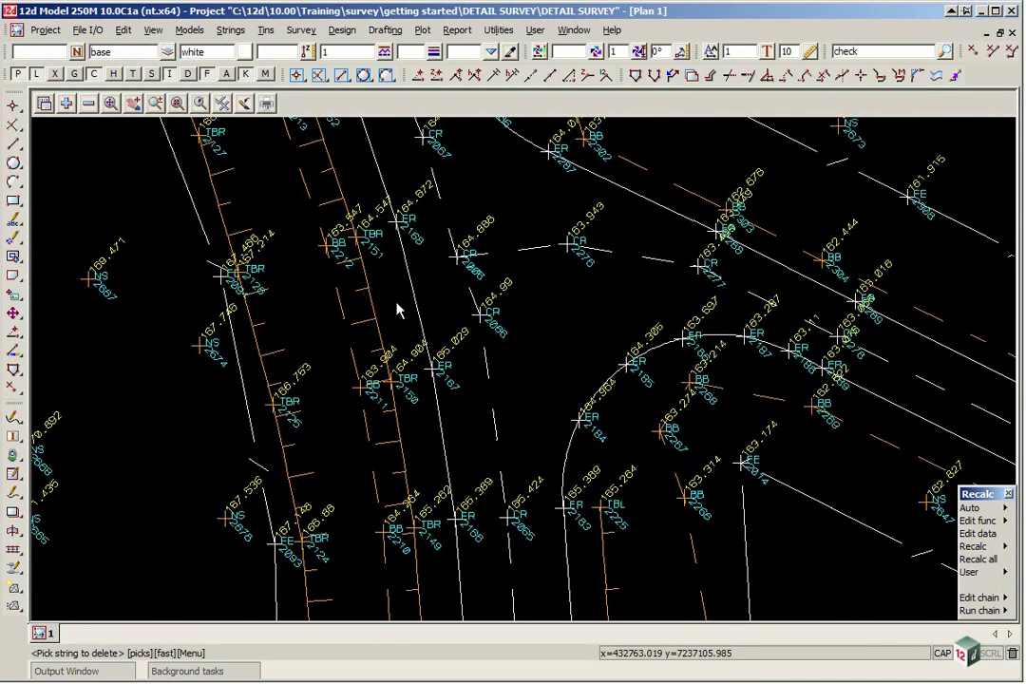
pyautogui.scroll(3, 480, 304)
pyautogui.scroll(-3, 480, 305)
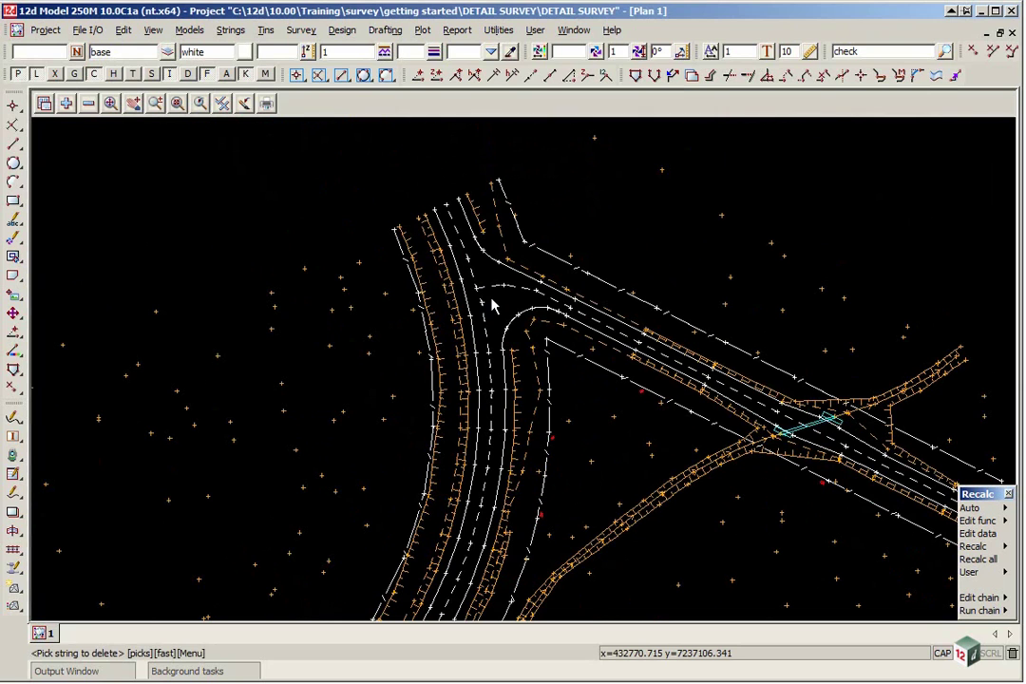
pyautogui.scroll(-3, 492, 304)
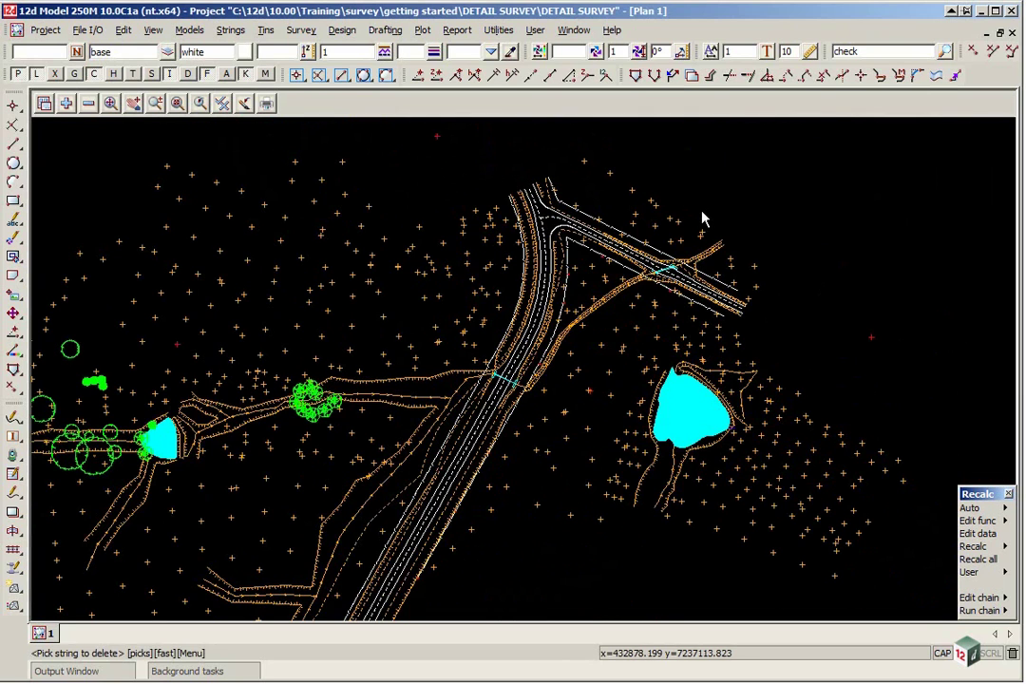
pyautogui.scroll(-1, 728, 249)
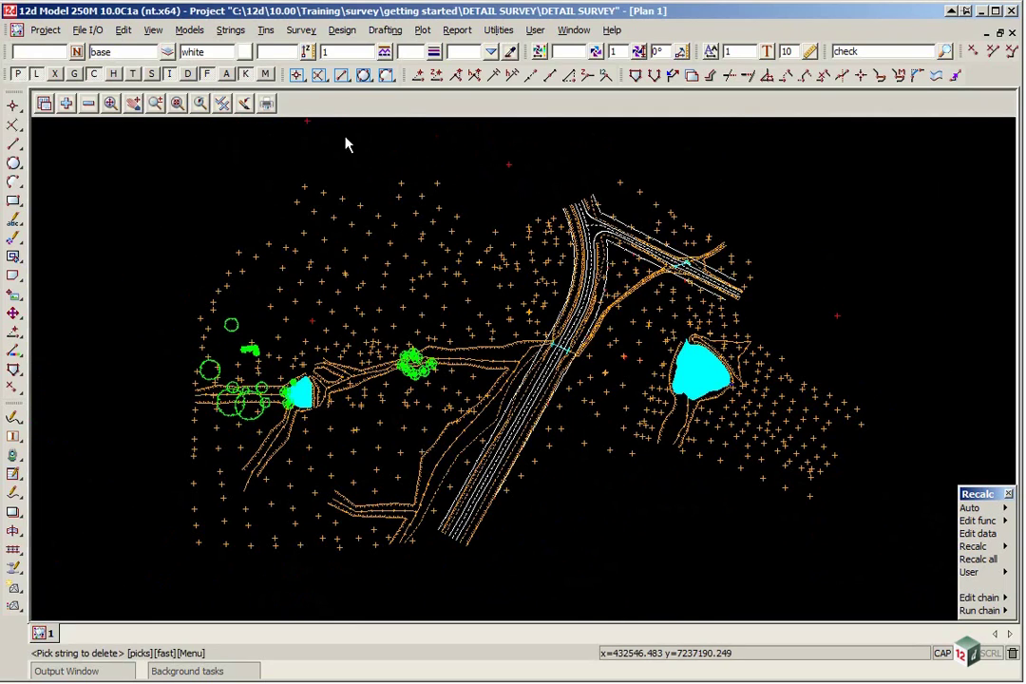
# Use Delete empty models to remove the unknown and xbreaklines models
pyautogui.click(189, 30)
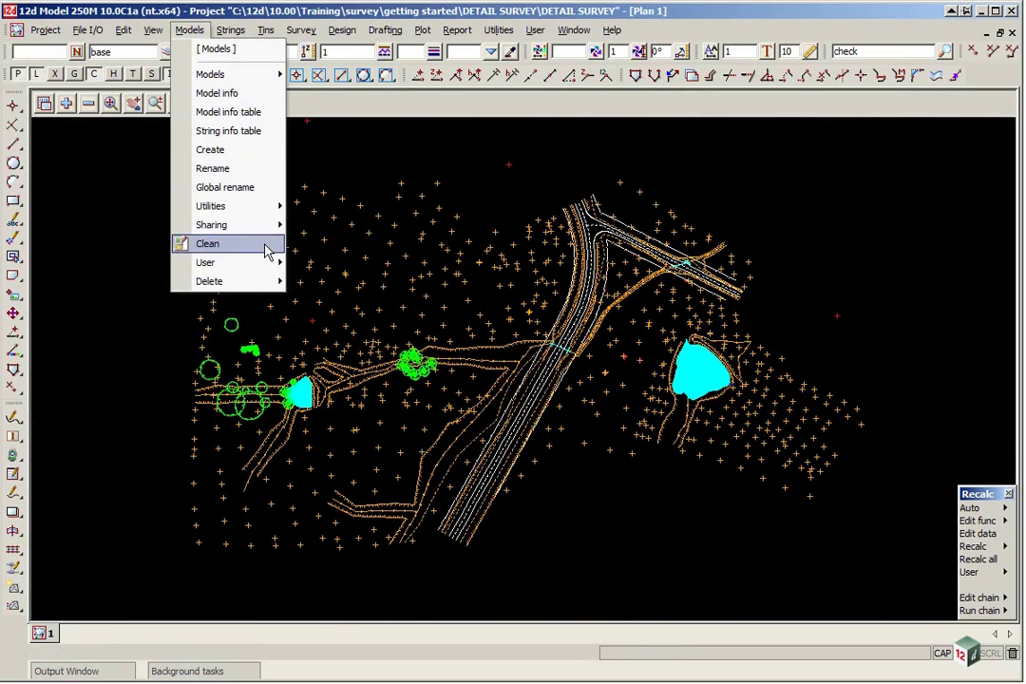
pyautogui.moveTo(271, 282)
pyautogui.click(372, 331)
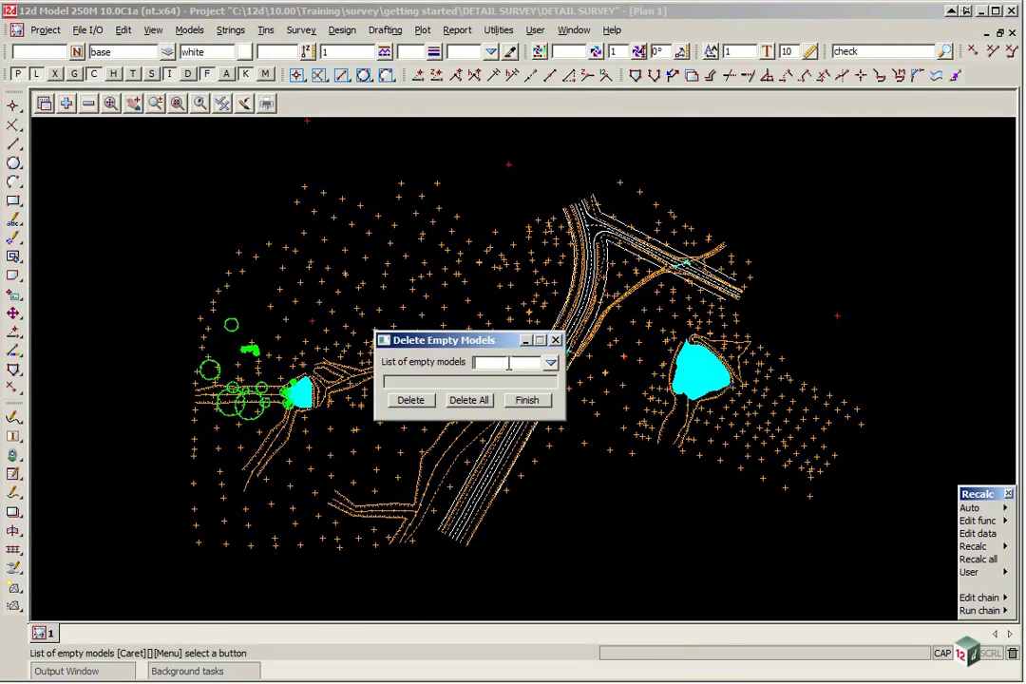
pyautogui.moveTo(490, 348); pyautogui.dragTo(562, 148)
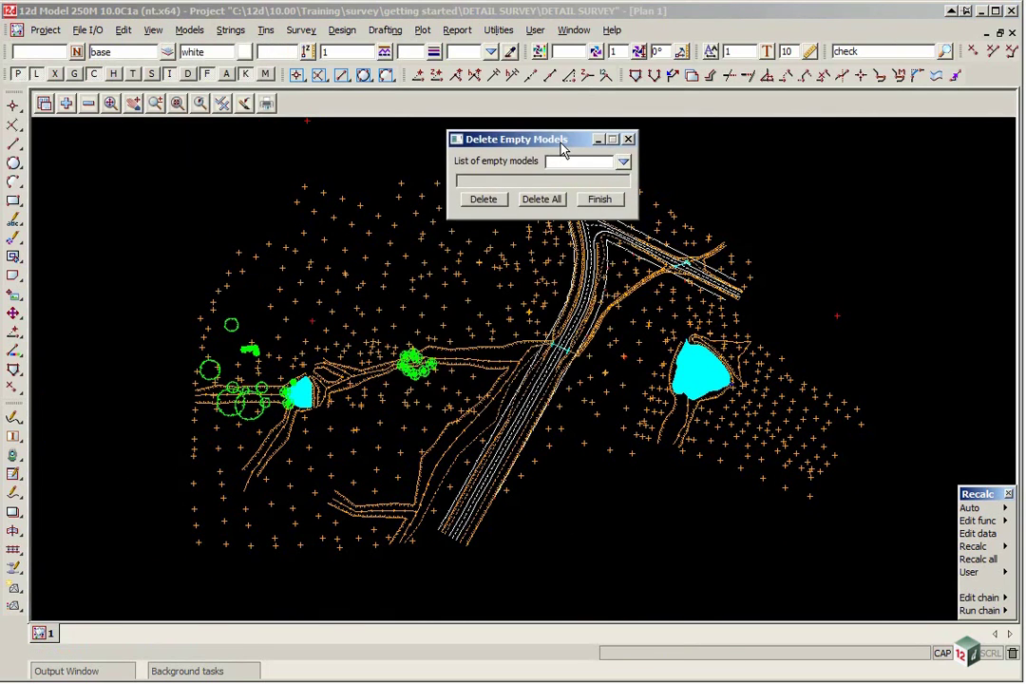
pyautogui.click(622, 161)
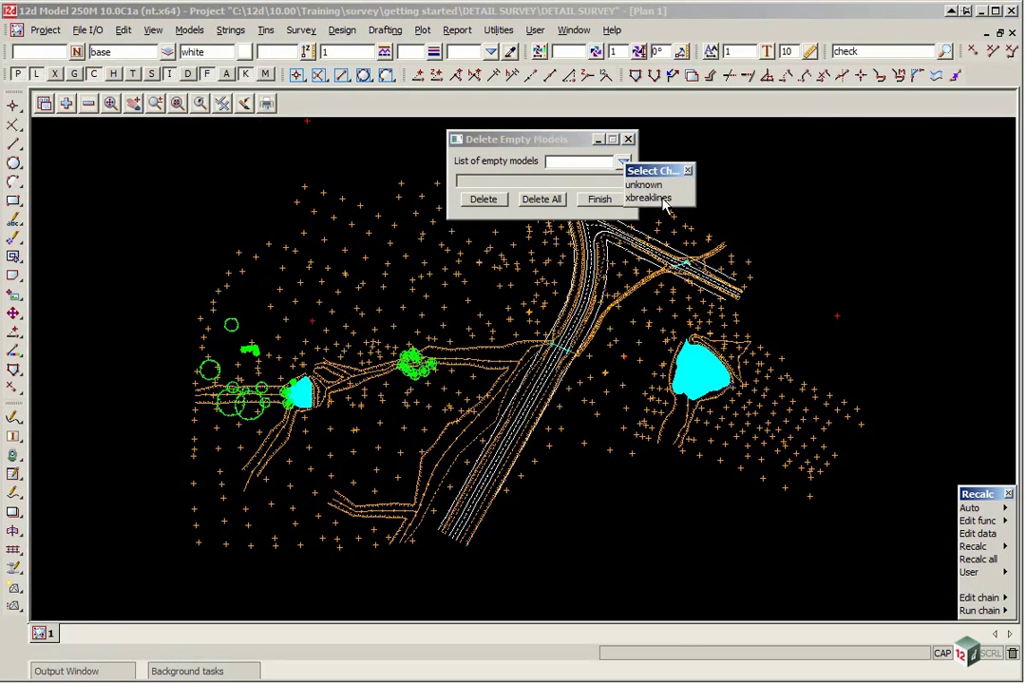
pyautogui.click(542, 201)
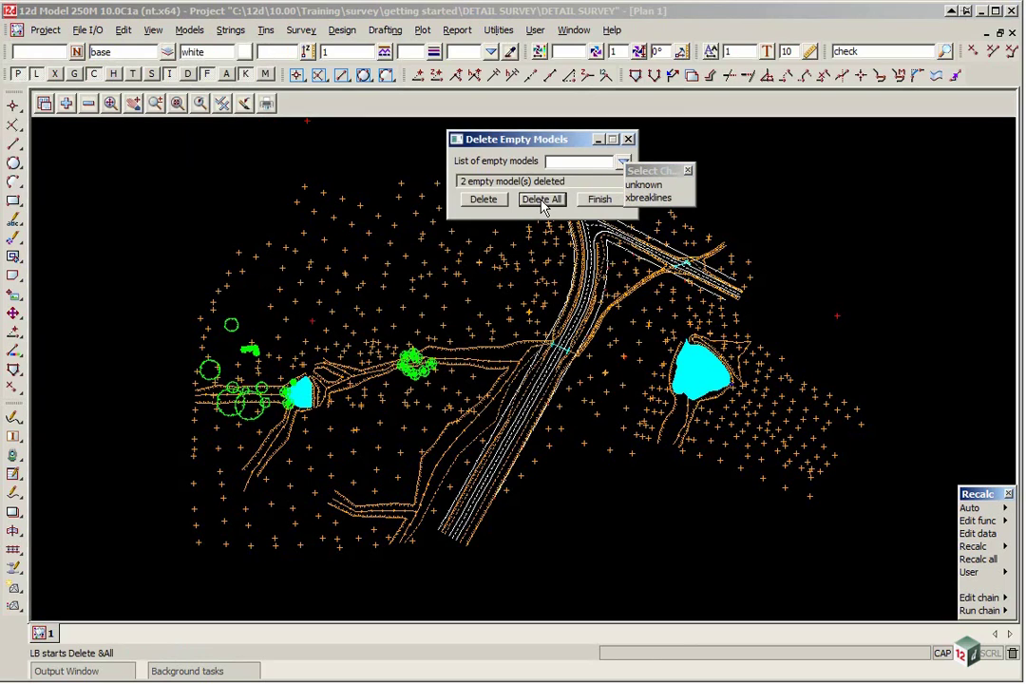
pyautogui.click(599, 200)
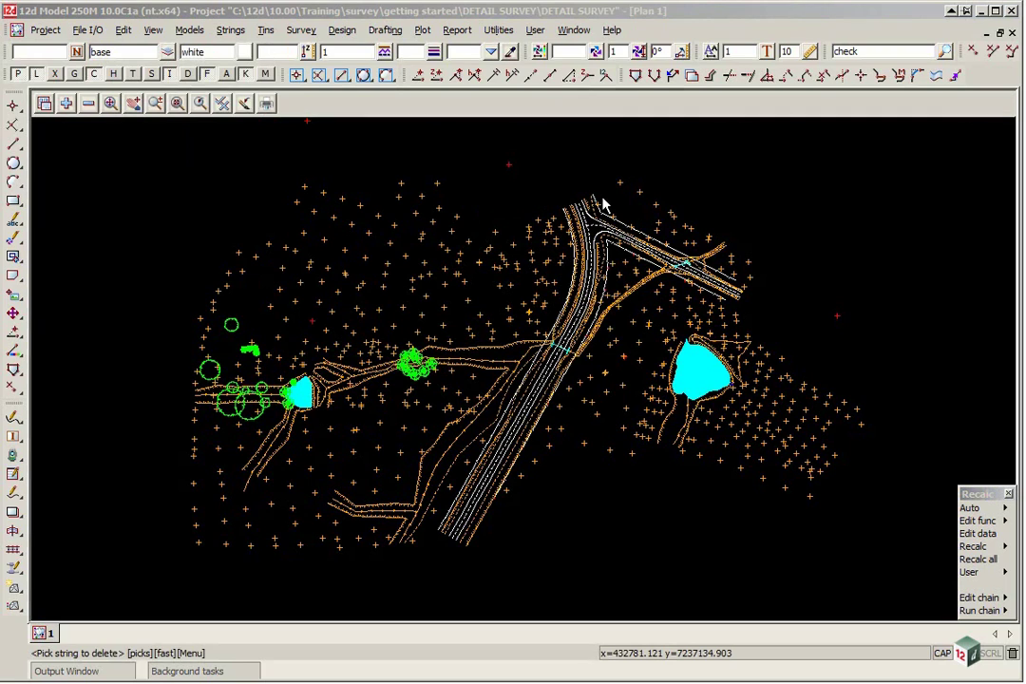
# Open Triangulate data with Retriangulate function TIN GROUND and new tin name GROUND
pyautogui.click(267, 31)
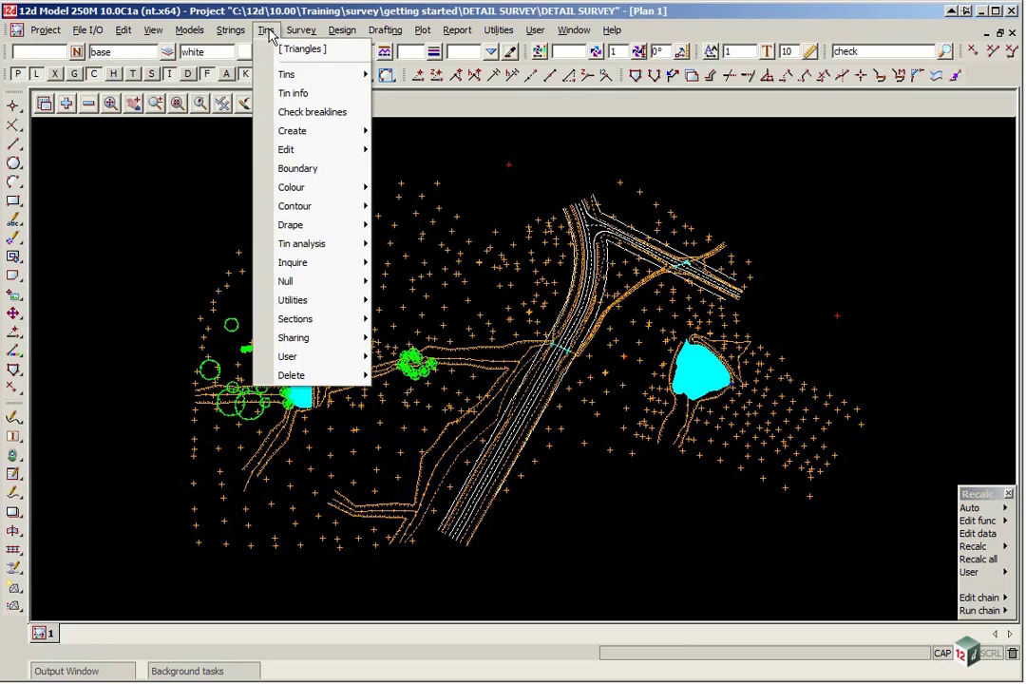
pyautogui.moveTo(285, 133)
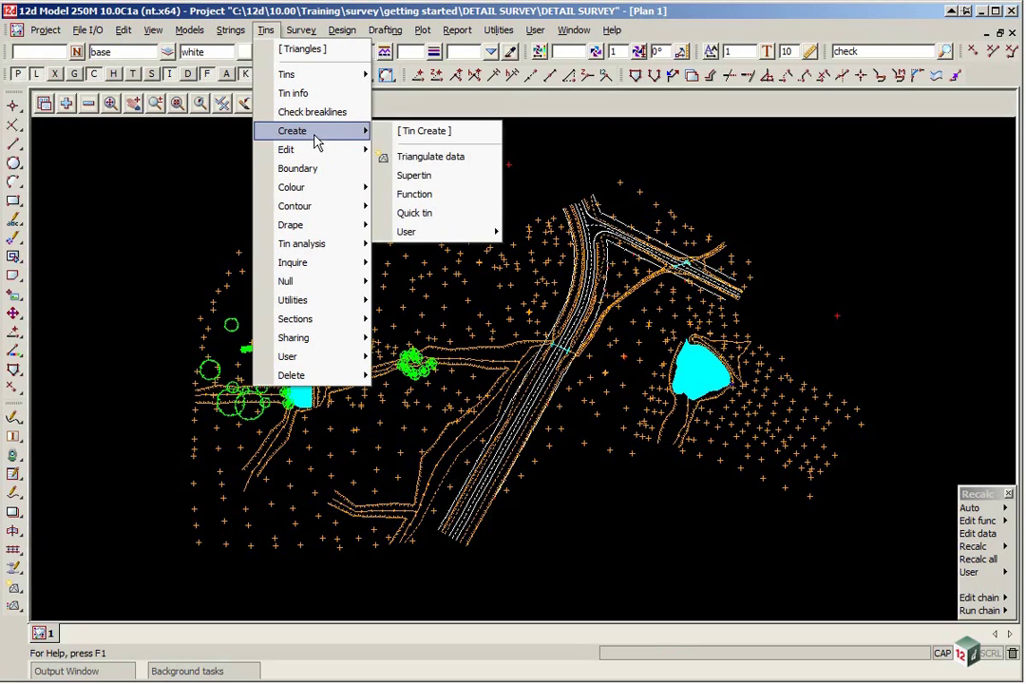
pyautogui.click(433, 157)
pyautogui.moveTo(577, 170); pyautogui.dragTo(622, 114)
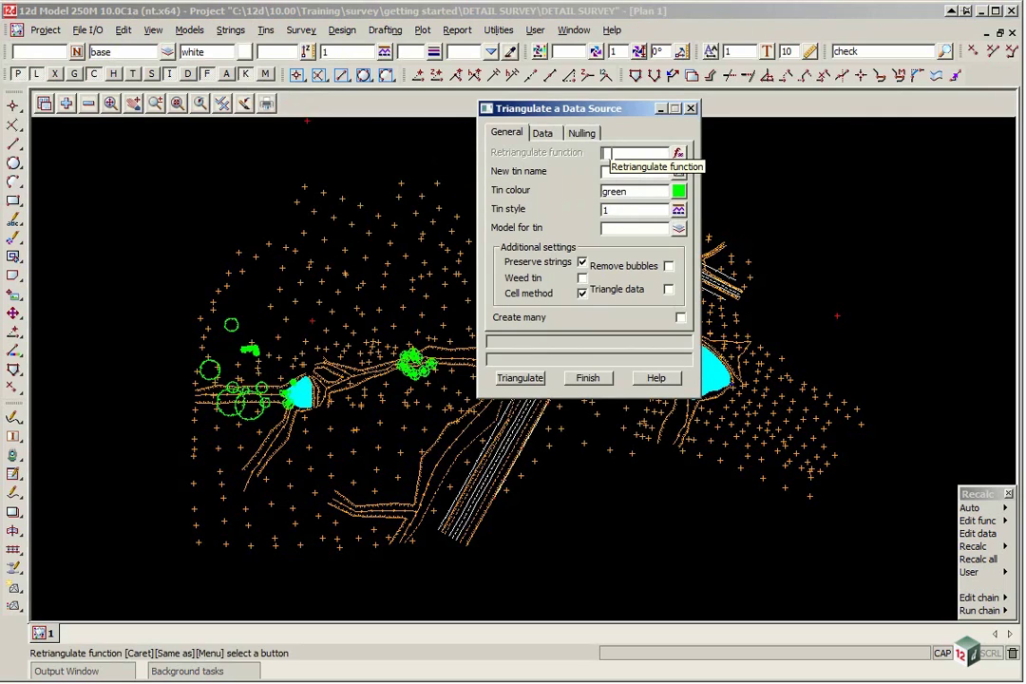
pyautogui.click(607, 153)
pyautogui.write('TIN GROUND')
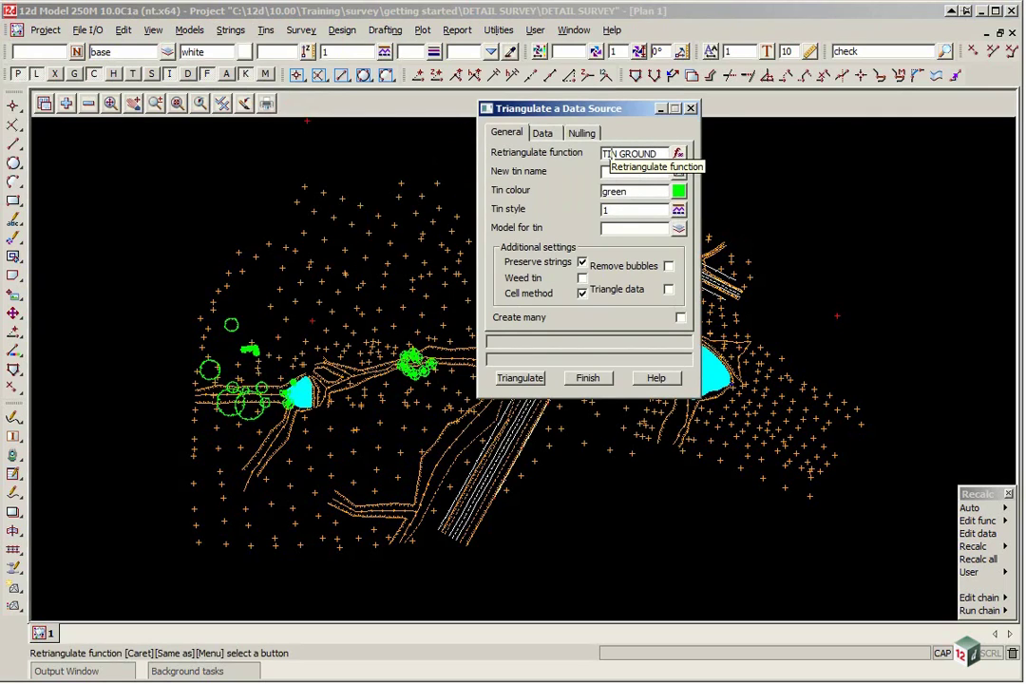
pyautogui.click(636, 172)
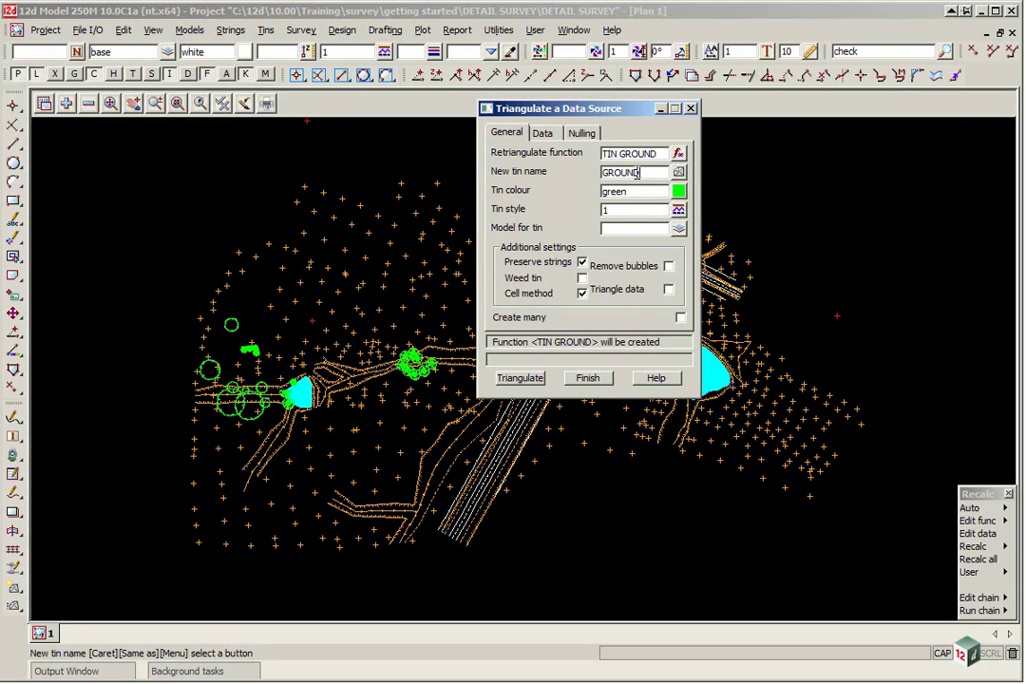
pyautogui.press('Return')
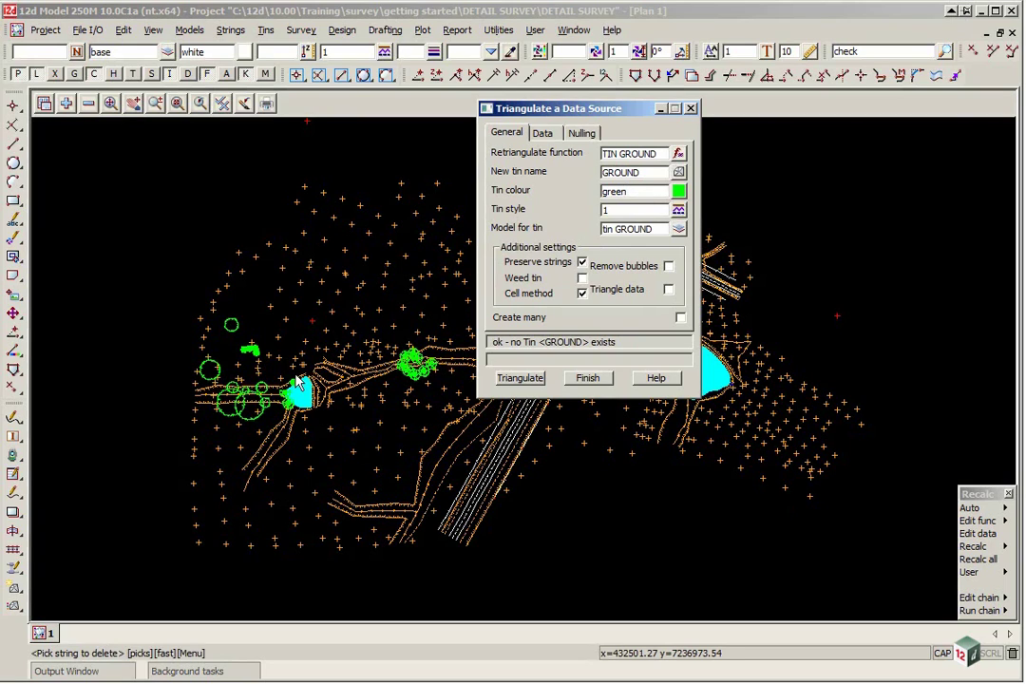
# Use view 1 as the triangulation data source
pyautogui.click(541, 133)
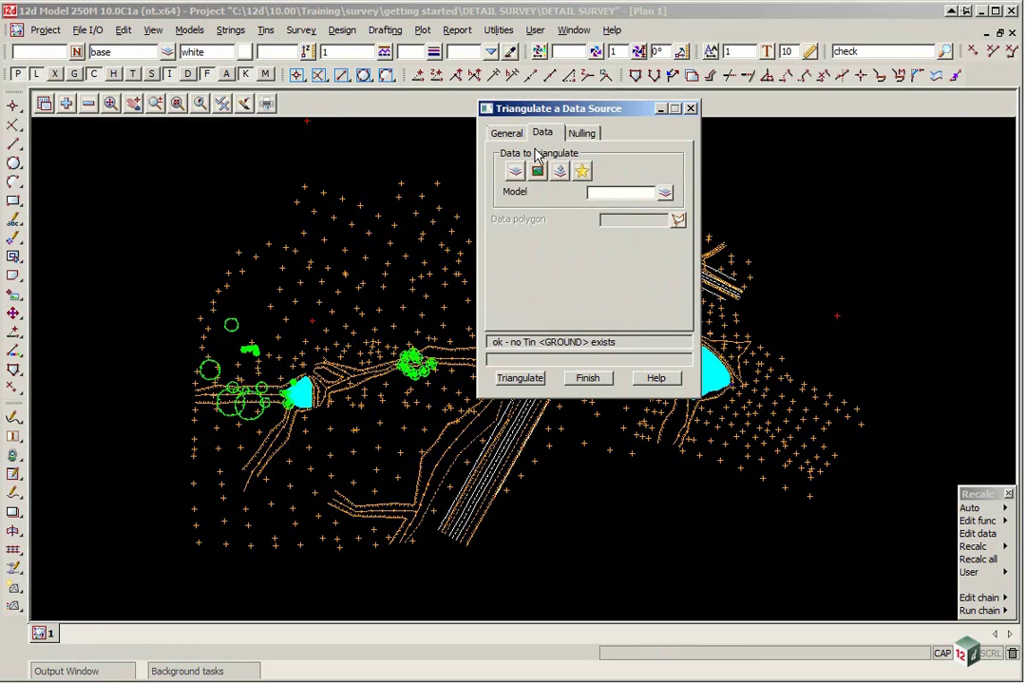
pyautogui.click(537, 171)
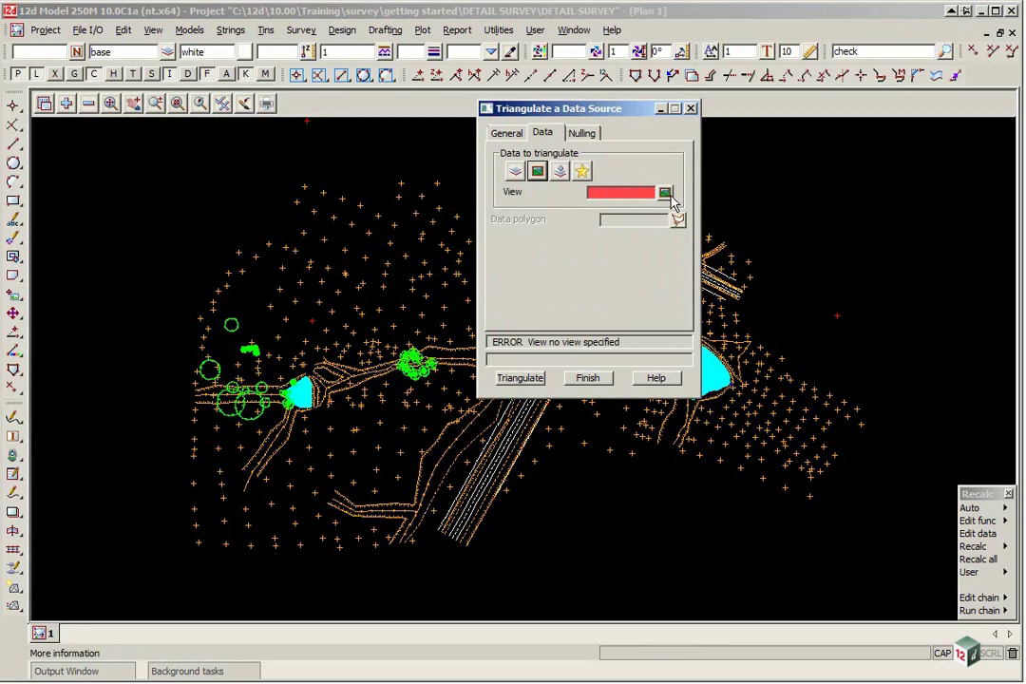
pyautogui.click(668, 195)
pyautogui.click(680, 213)
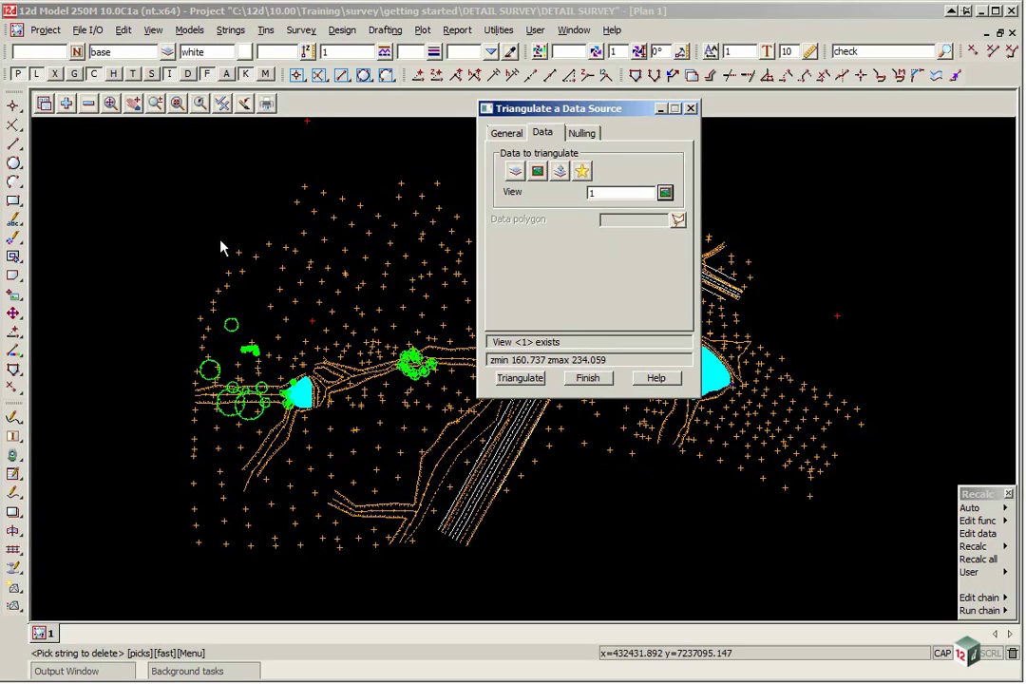
# Tick Apply nulling and select the Length value 100 to replace with 50
pyautogui.click(582, 134)
pyautogui.click(504, 154)
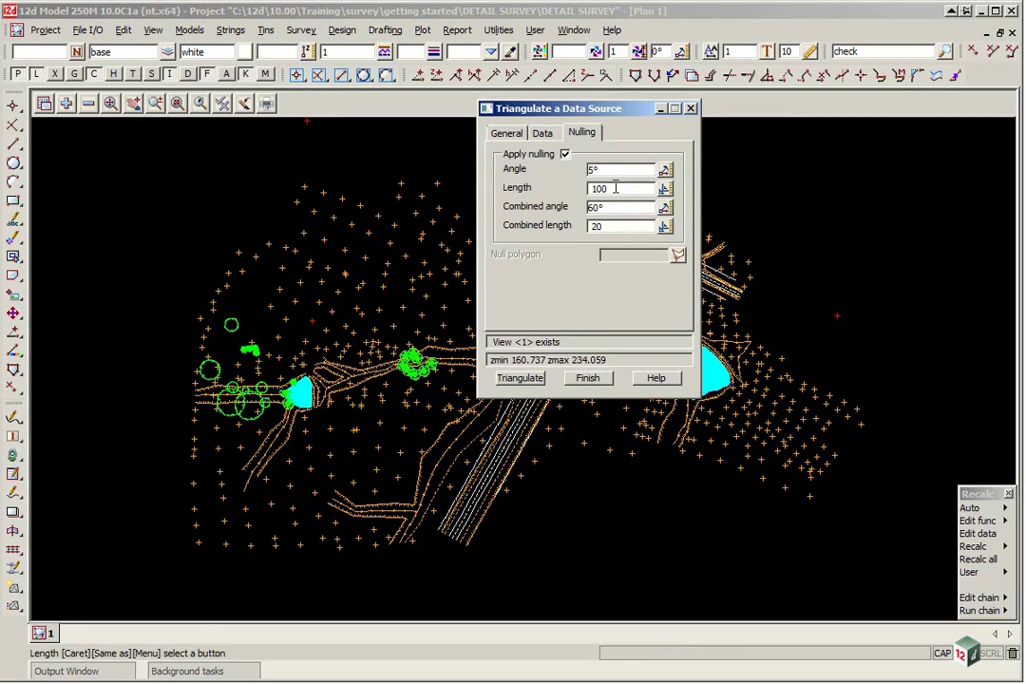
pyautogui.moveTo(656, 188); pyautogui.dragTo(573, 202)
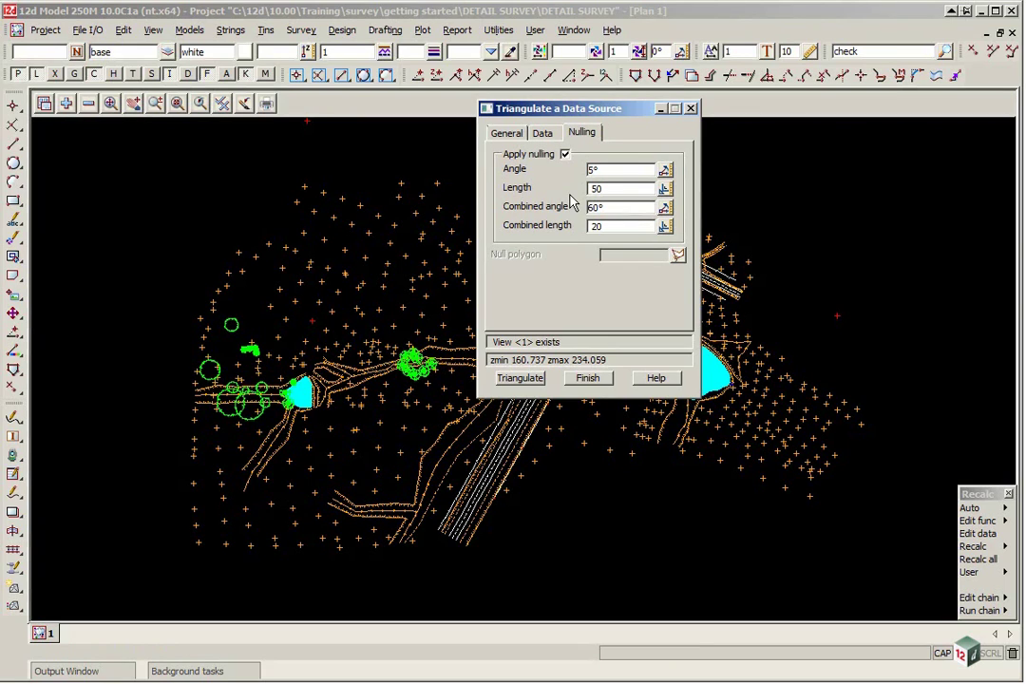
# Build the GROUND tin and add it to the plan view, moving the Retriangulate dialog aside
pyautogui.click(523, 382)
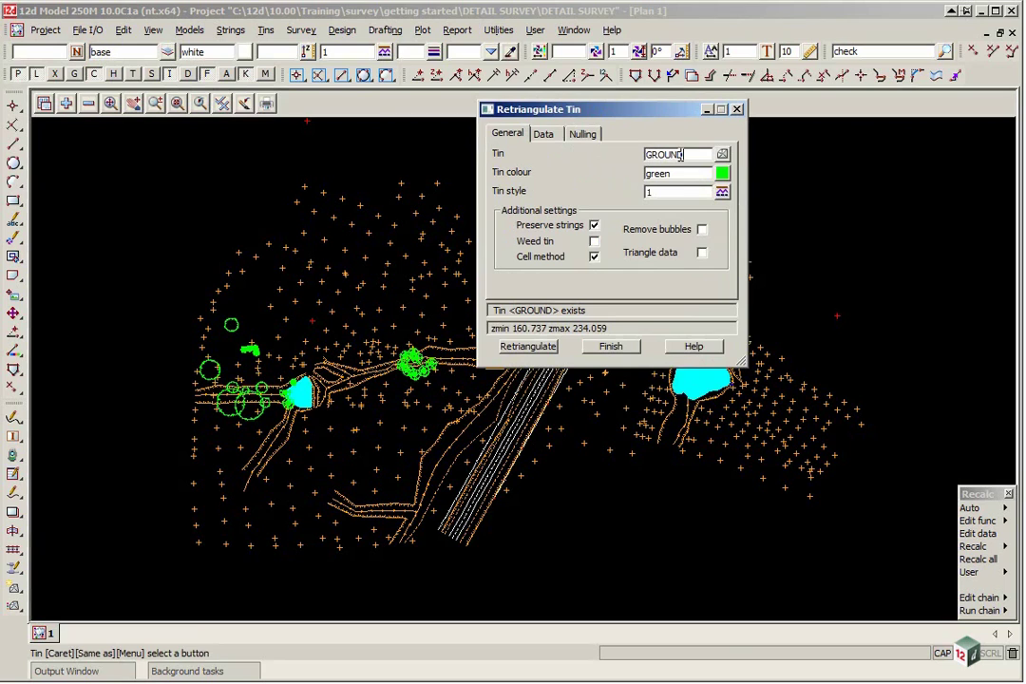
pyautogui.click(67, 103)
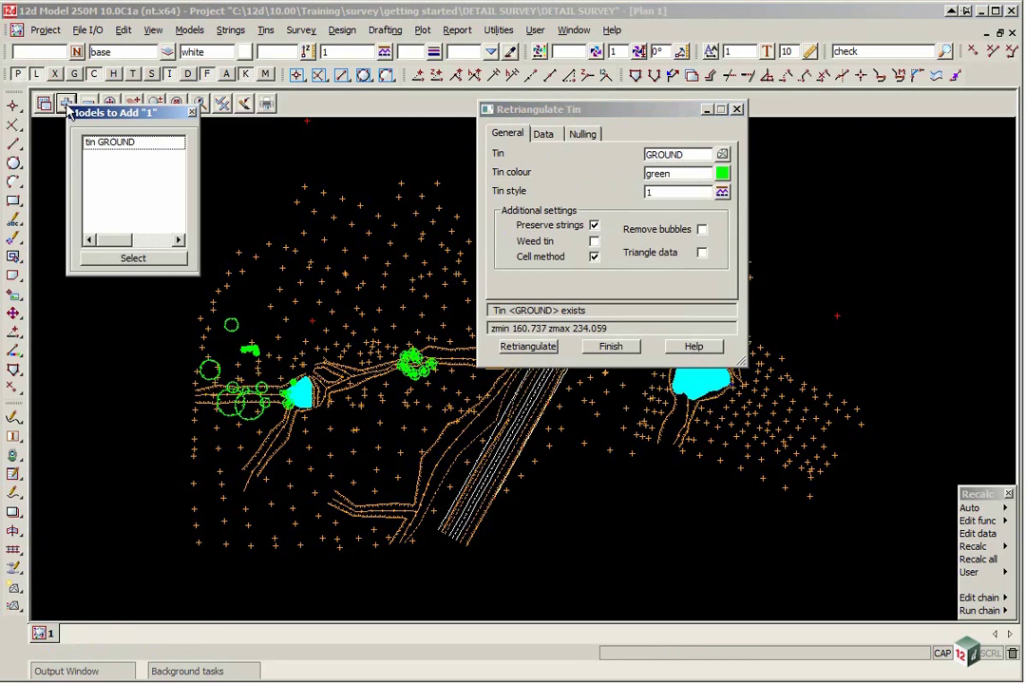
pyautogui.click(95, 143)
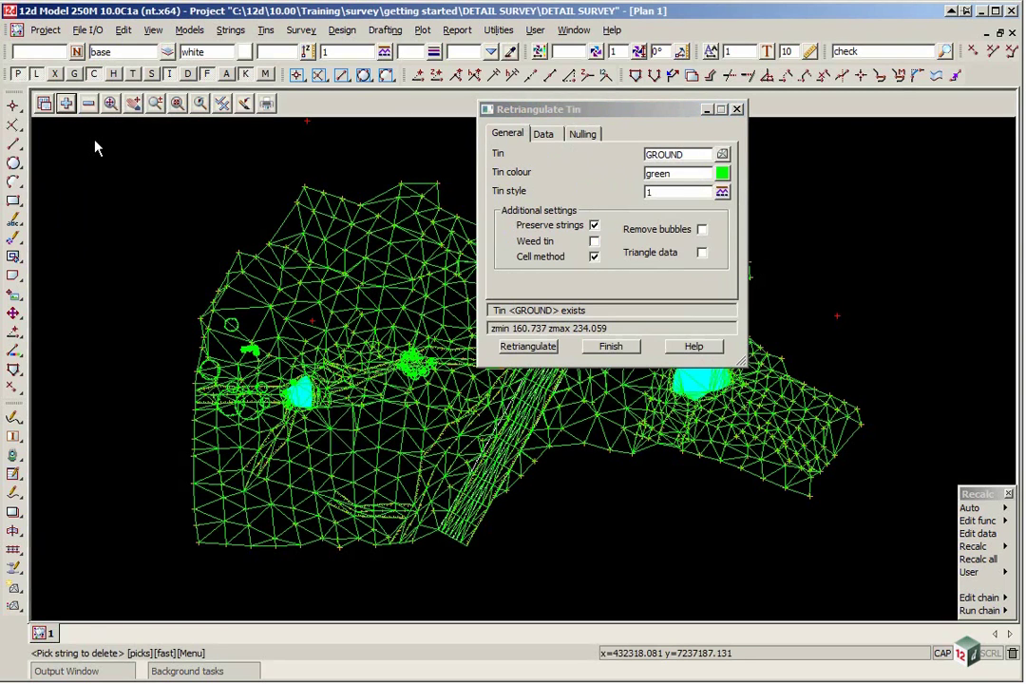
pyautogui.moveTo(561, 112); pyautogui.dragTo(833, 657)
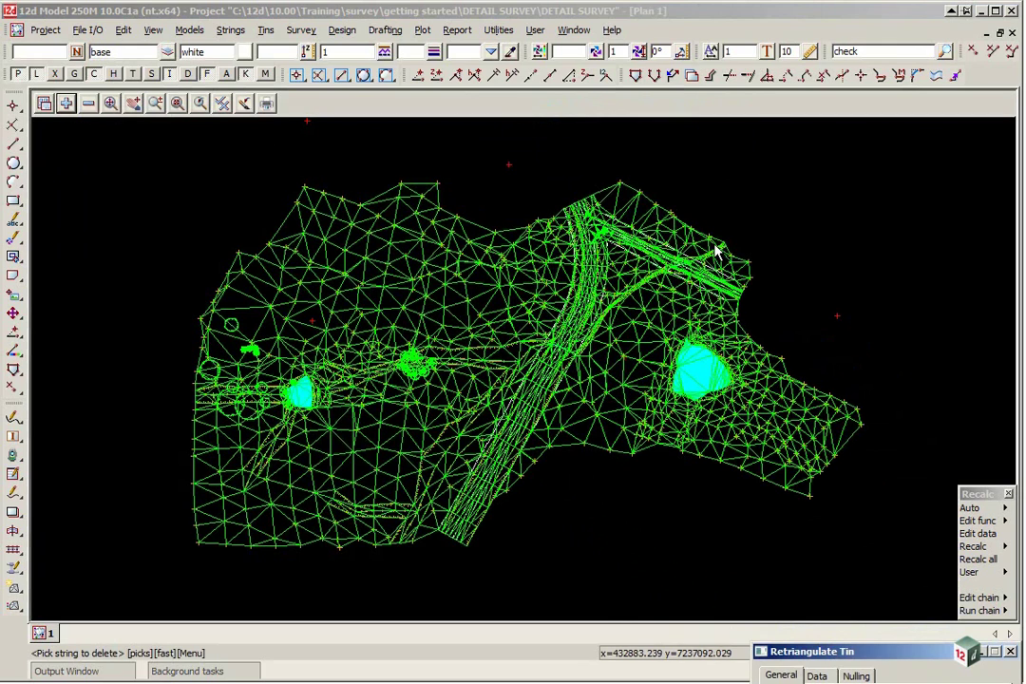
# Zoom in on the lower edge of the GROUND triangle mesh
pyautogui.click(803, 194)
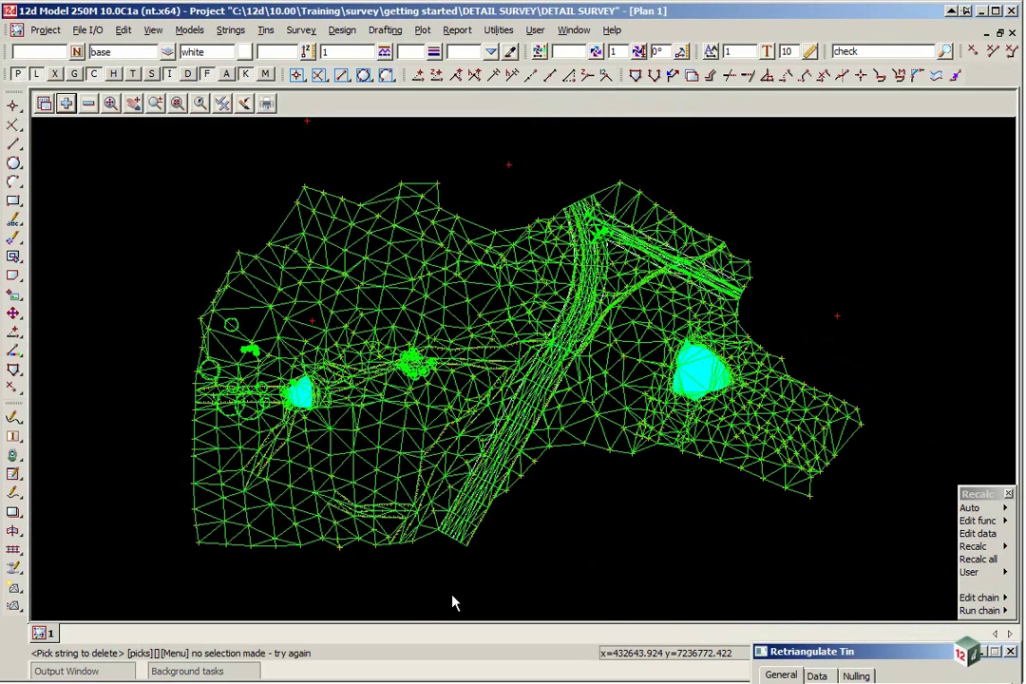
pyautogui.click(426, 598)
pyautogui.scroll(3, 427, 566)
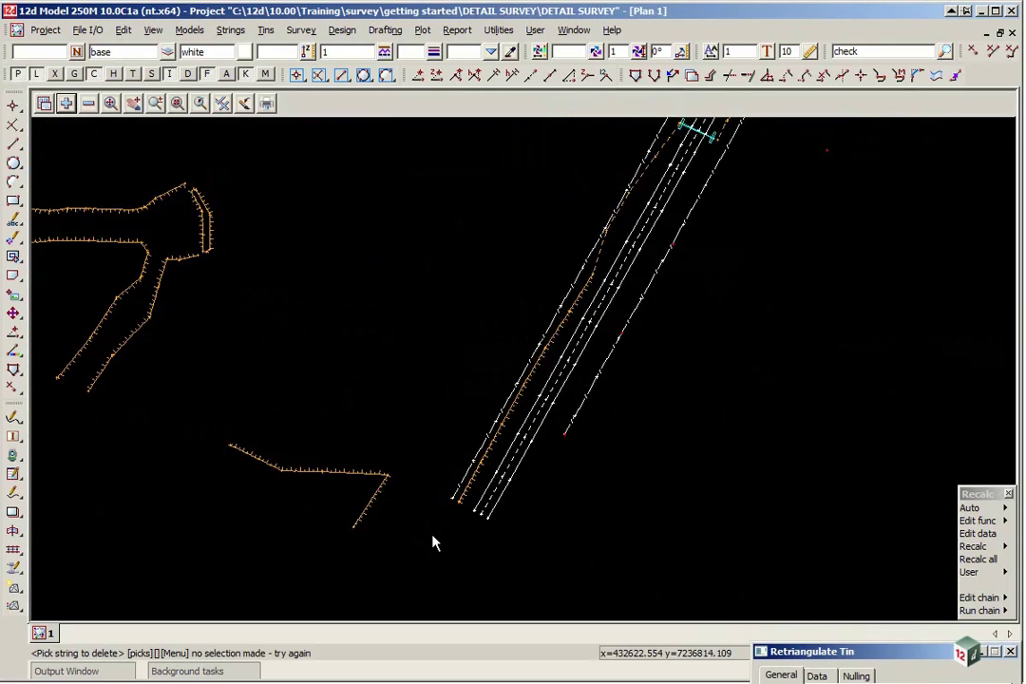
pyautogui.scroll(-2, 624, 431)
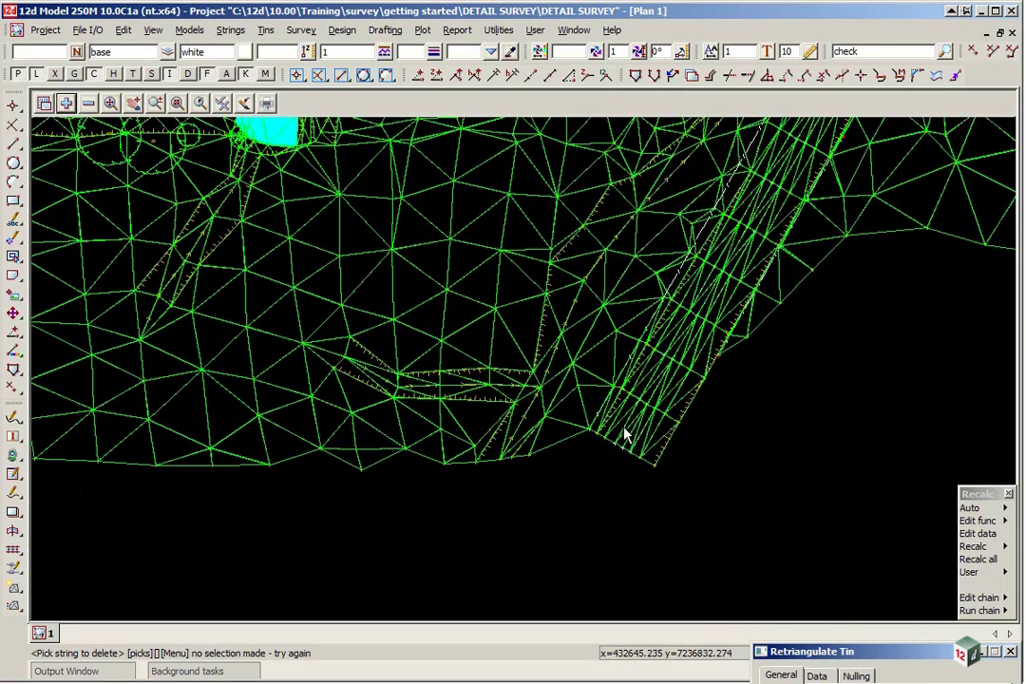
pyautogui.scroll(2, 580, 448)
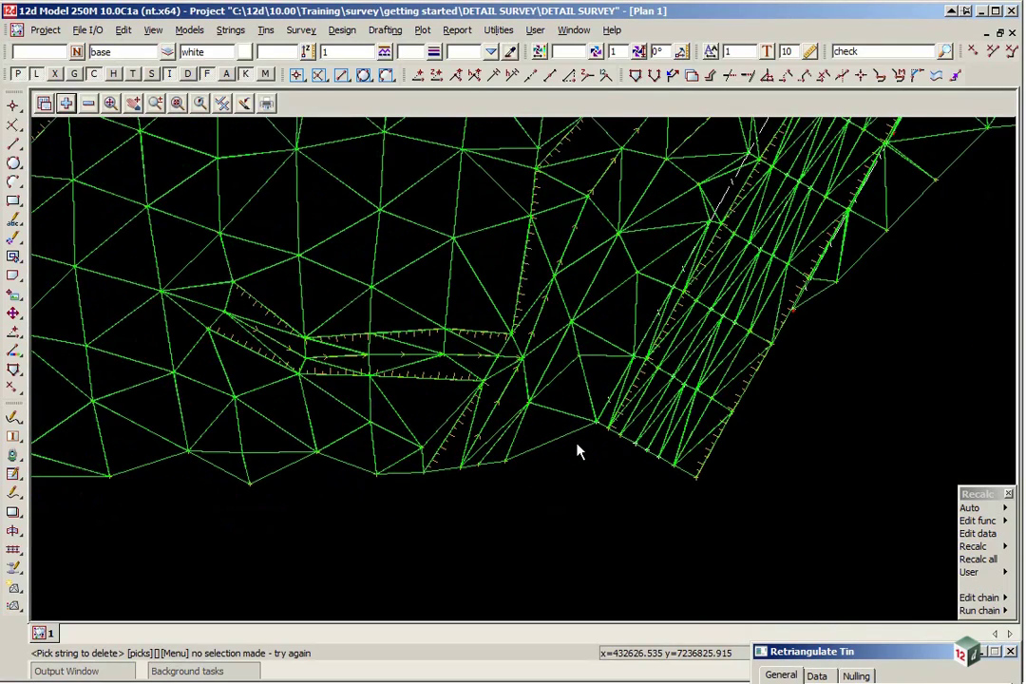
# Send tin GROUND to the back using View 1 Models > Models to back
pyautogui.click(43, 105)
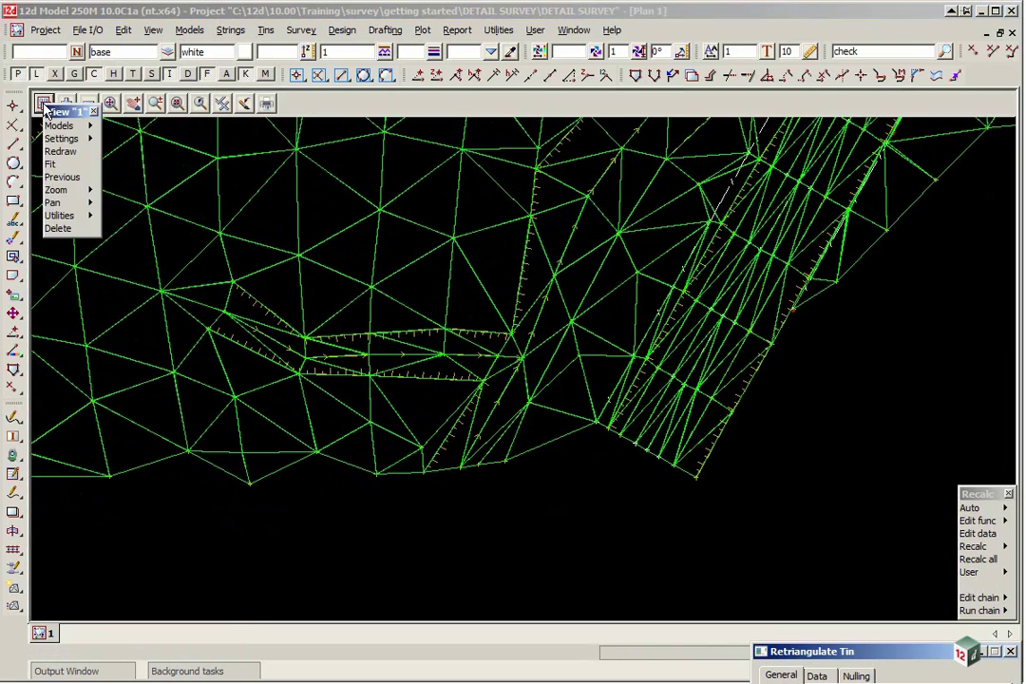
pyautogui.click(61, 125)
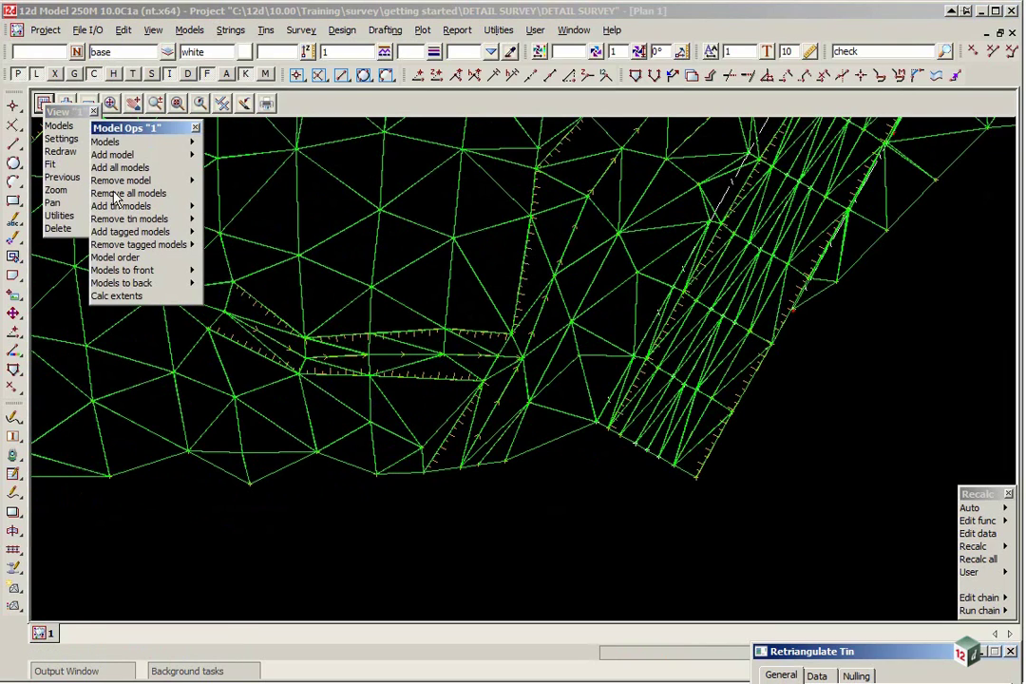
pyautogui.click(180, 284)
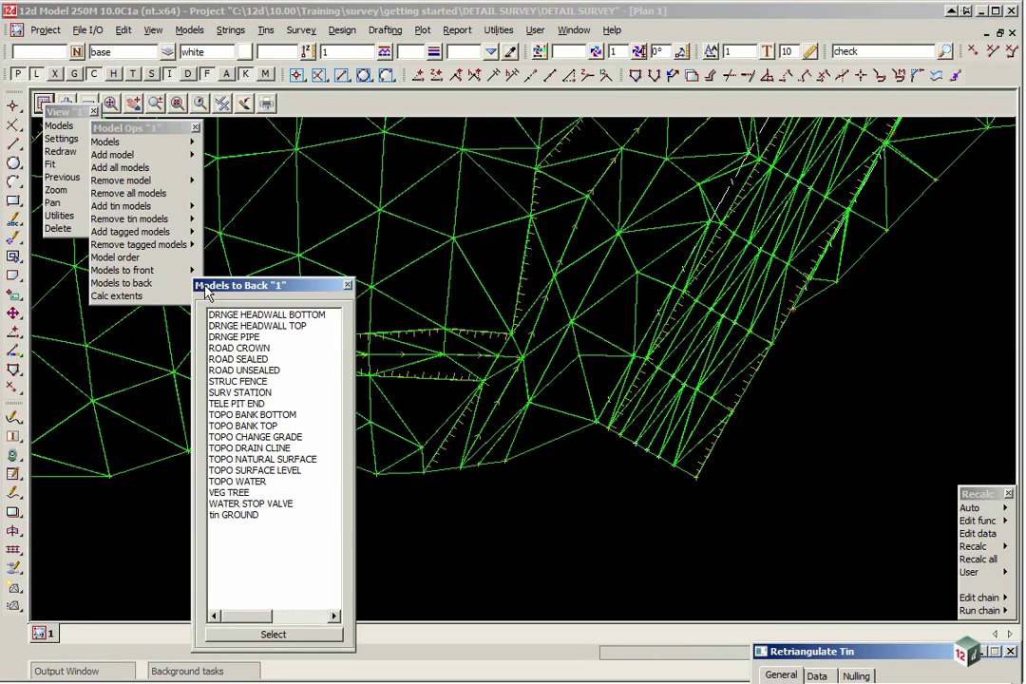
pyautogui.doubleClick(254, 516)
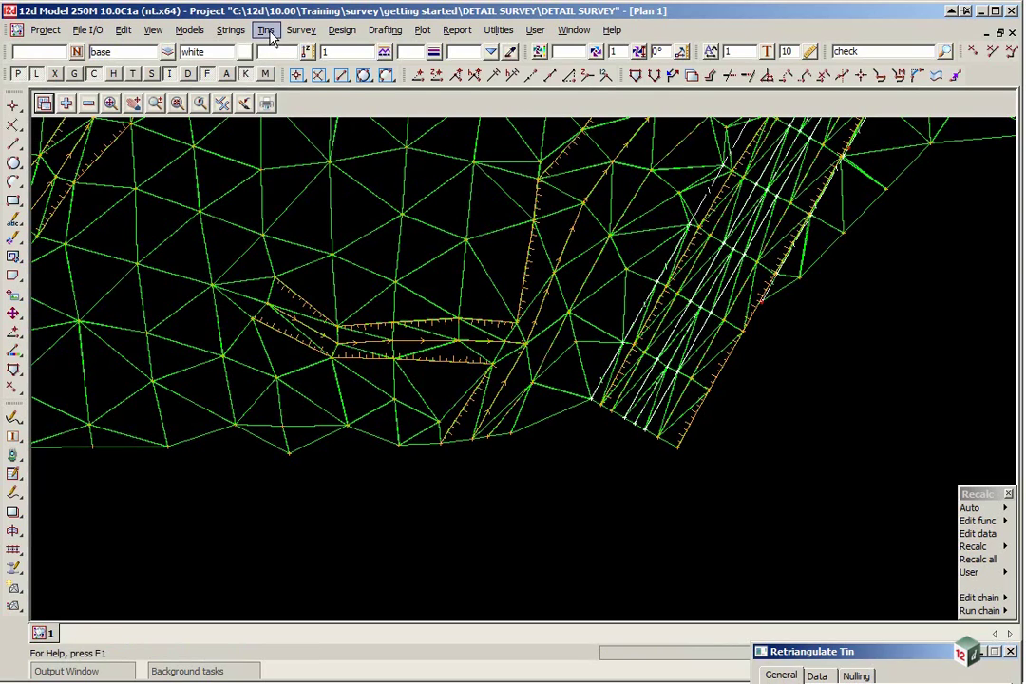
# Open the Null Triangles by Points tool from Tins > Null
pyautogui.click(267, 31)
pyautogui.moveTo(360, 281)
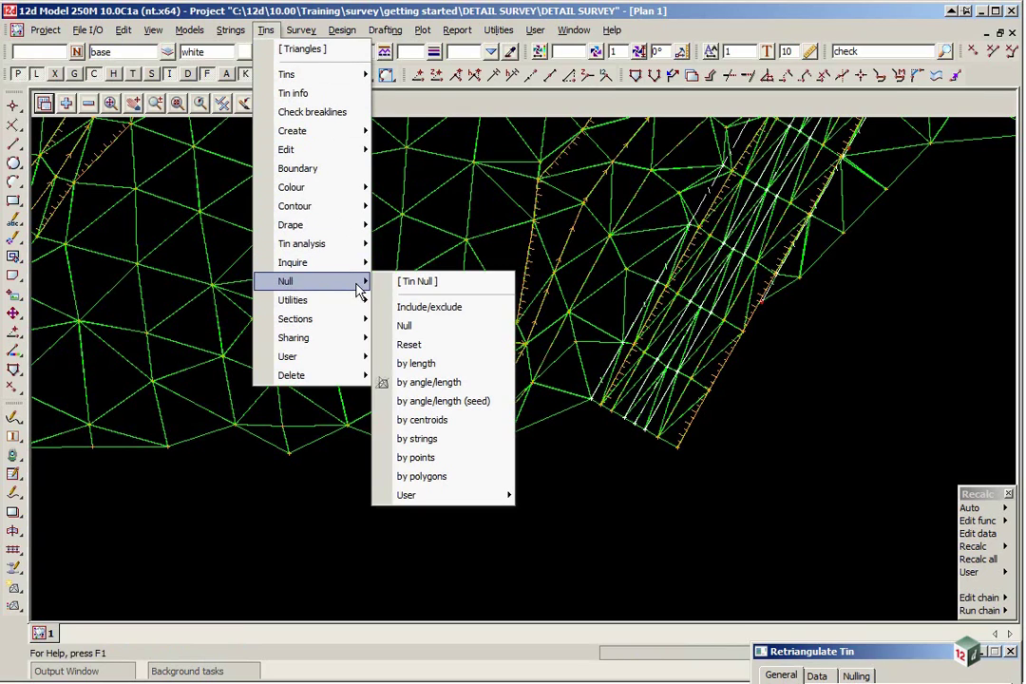
pyautogui.click(445, 458)
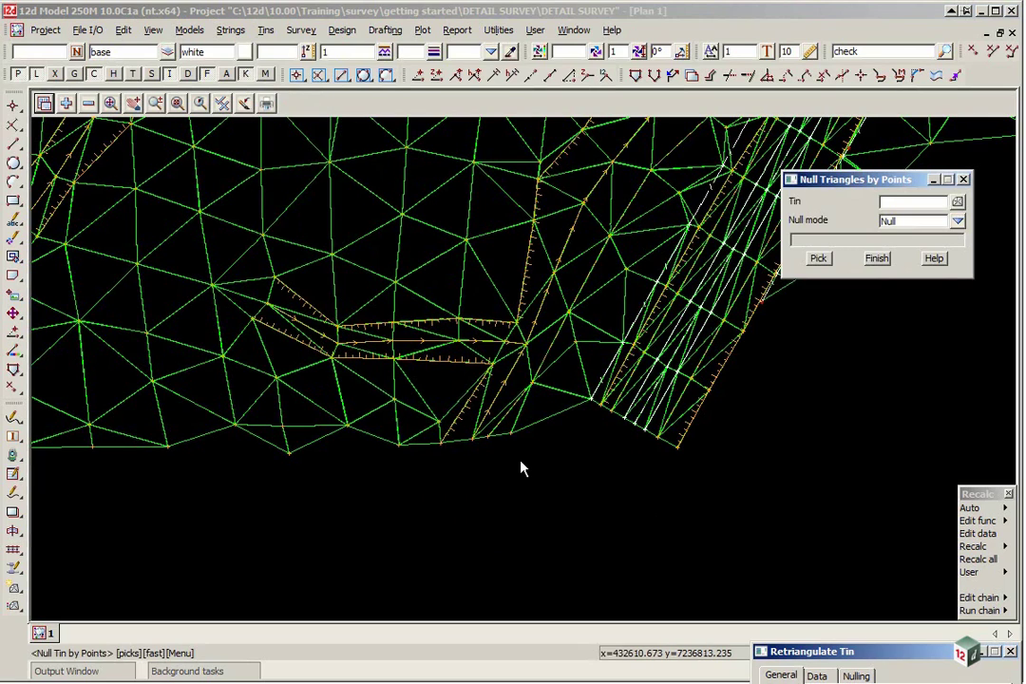
# Open Null Triangles by Strings and stack both nulling panels at the top right
pyautogui.click(267, 30)
pyautogui.moveTo(334, 282)
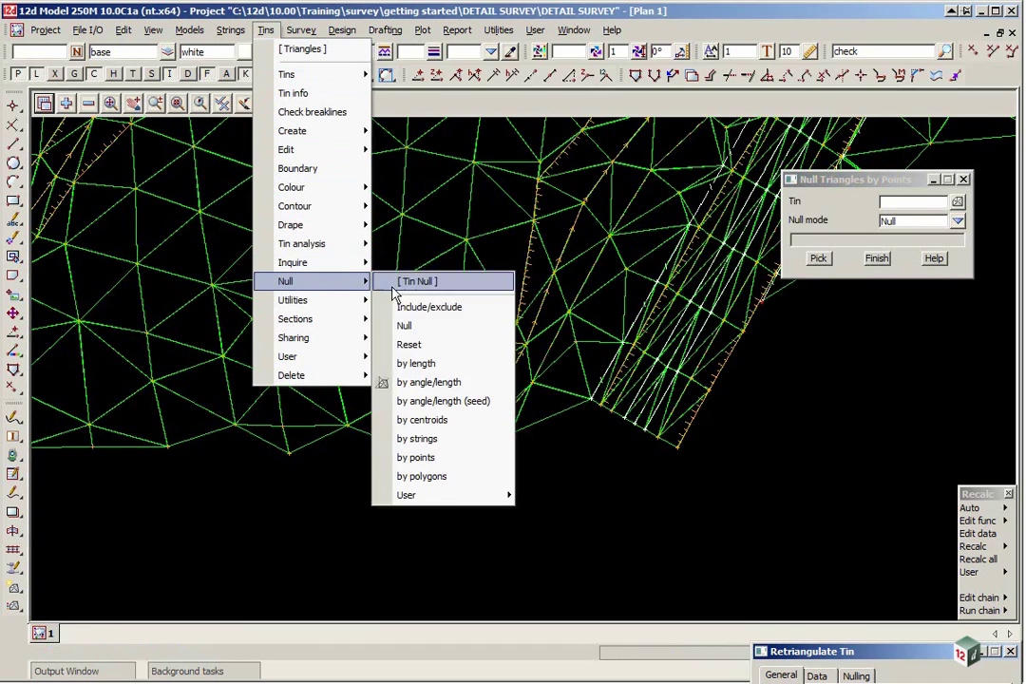
pyautogui.click(458, 439)
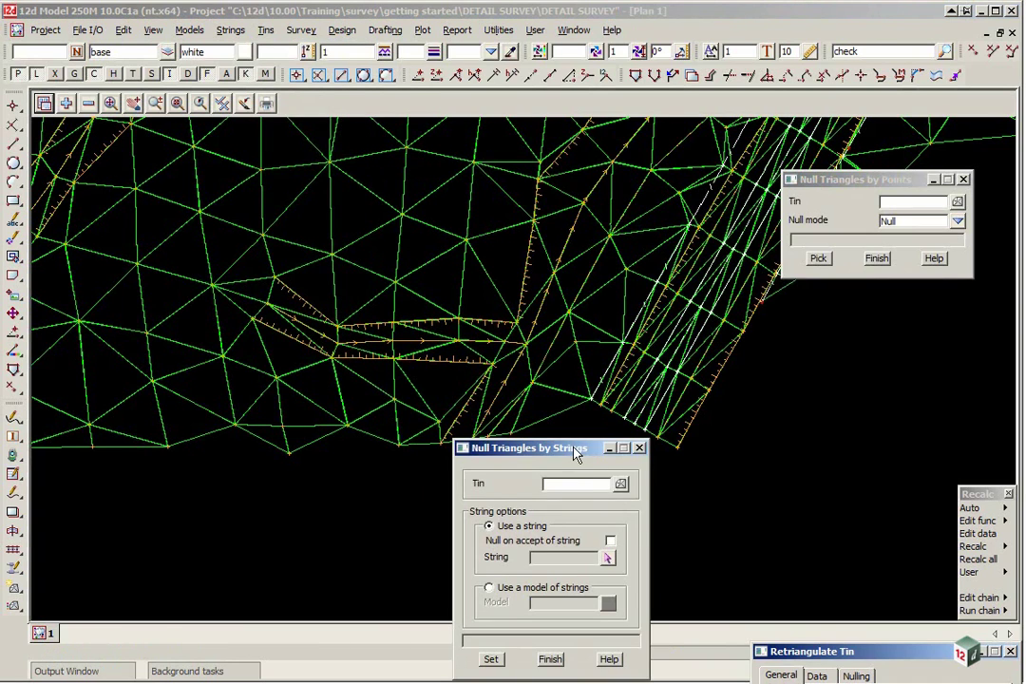
pyautogui.moveTo(582, 453); pyautogui.dragTo(907, 306)
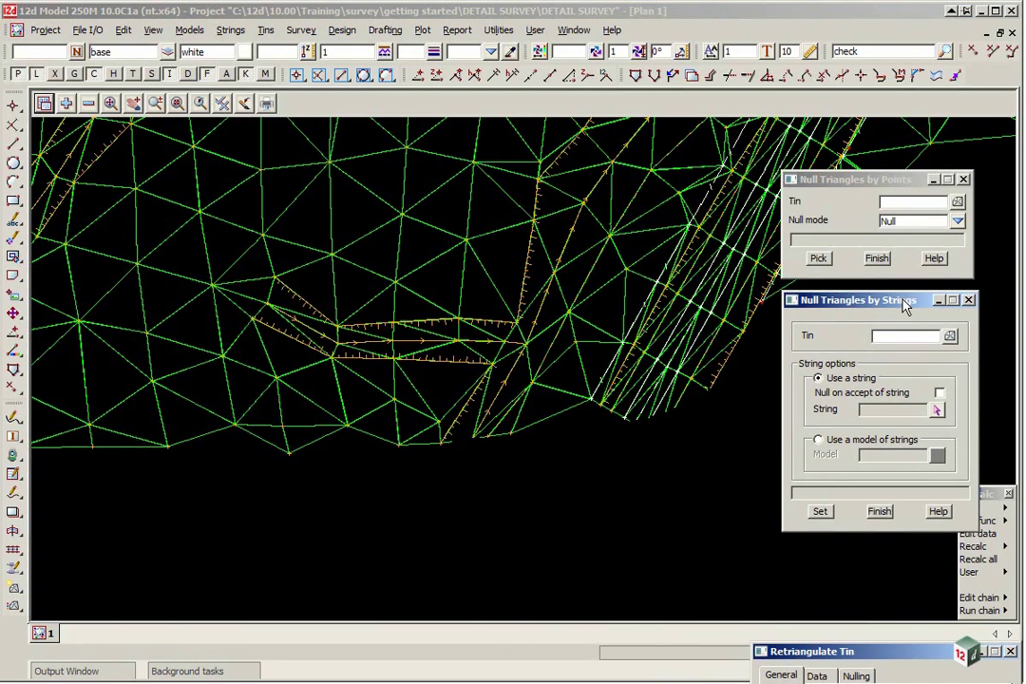
pyautogui.moveTo(873, 184); pyautogui.dragTo(897, 115)
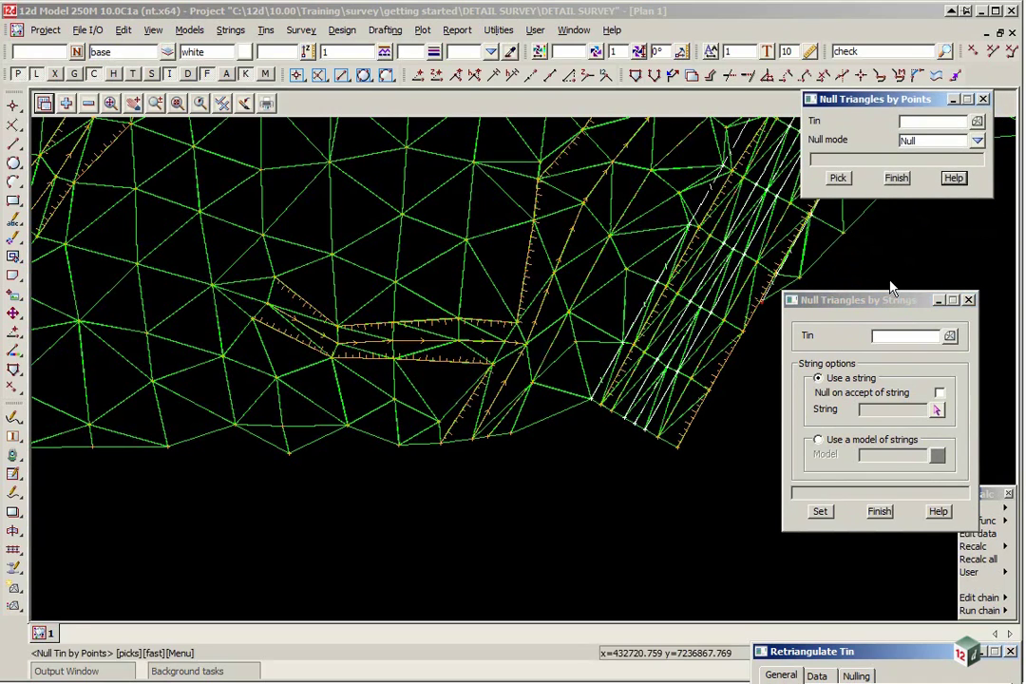
pyautogui.moveTo(897, 304); pyautogui.dragTo(914, 215)
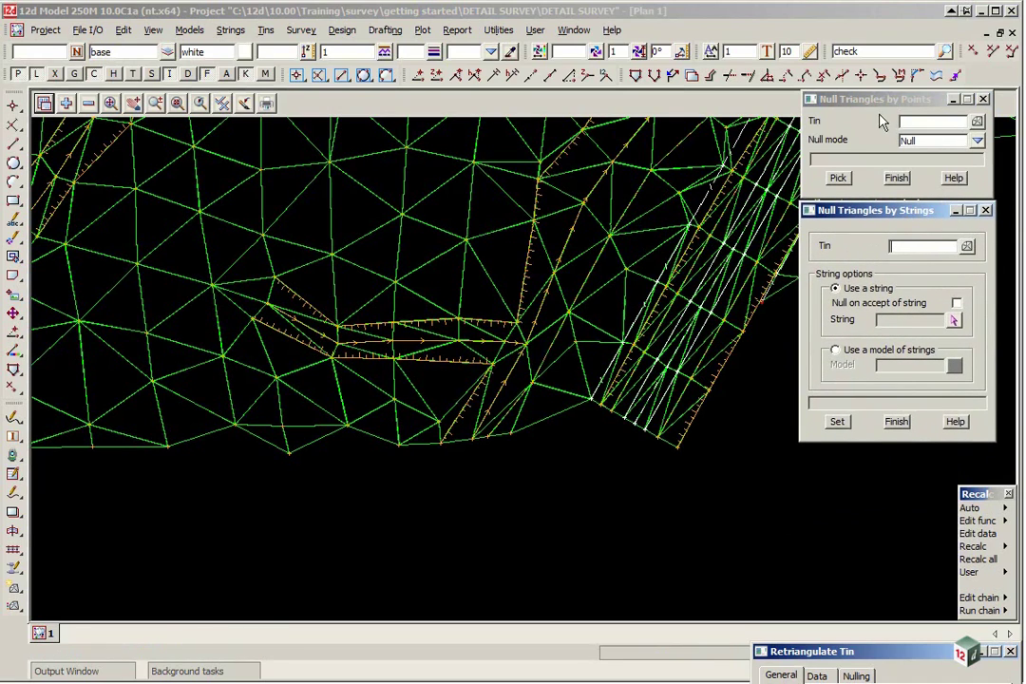
# Set Tin to GROUND in both Null Triangles panels
pyautogui.click(977, 124)
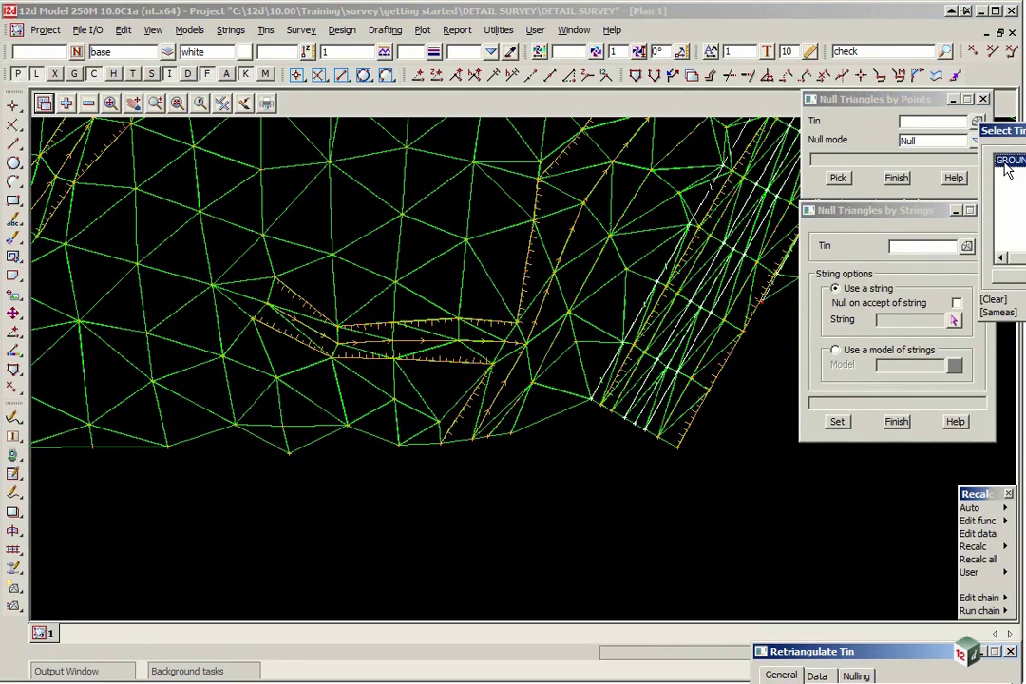
pyautogui.click(999, 142)
pyautogui.click(969, 245)
pyautogui.click(990, 284)
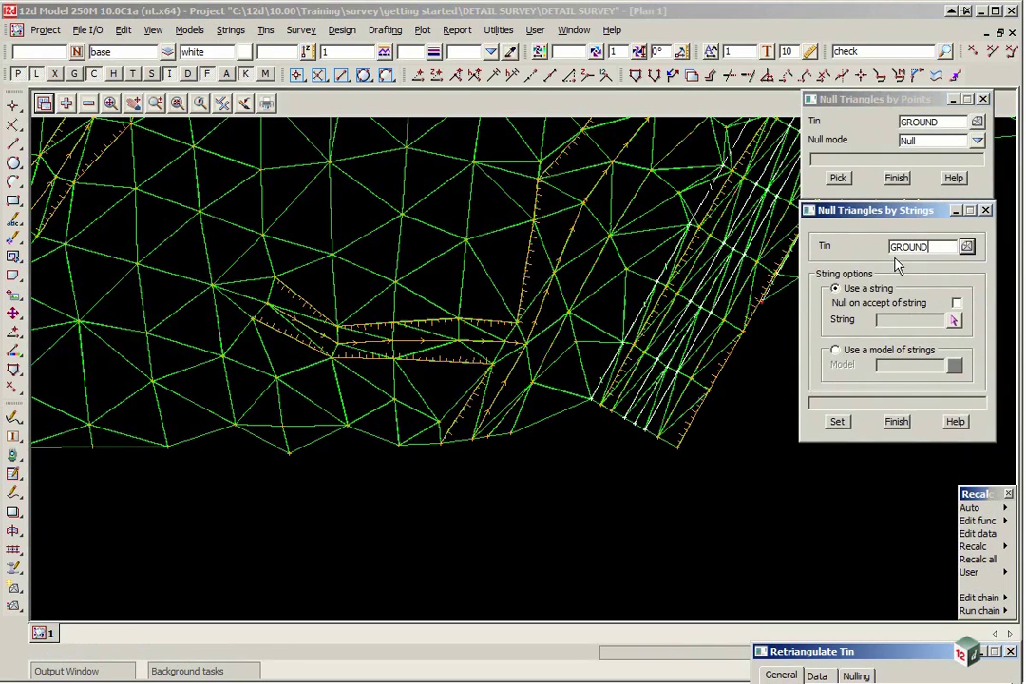
# Start a points pick and click inside the large triangle near the lower edge
pyautogui.click(872, 101)
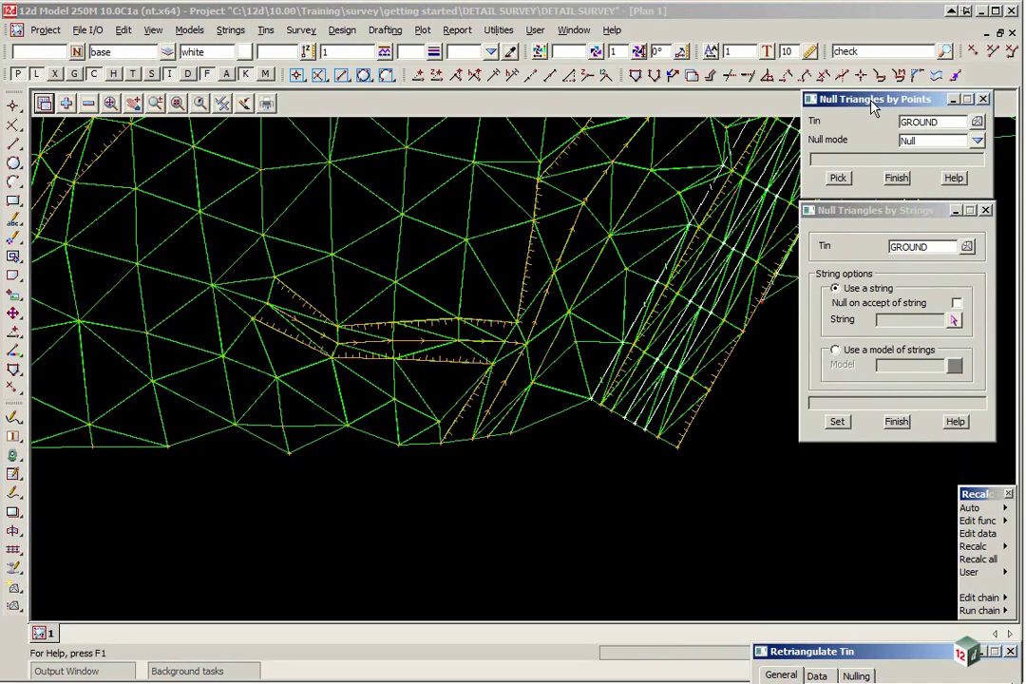
pyautogui.click(838, 178)
pyautogui.scroll(5, 571, 428)
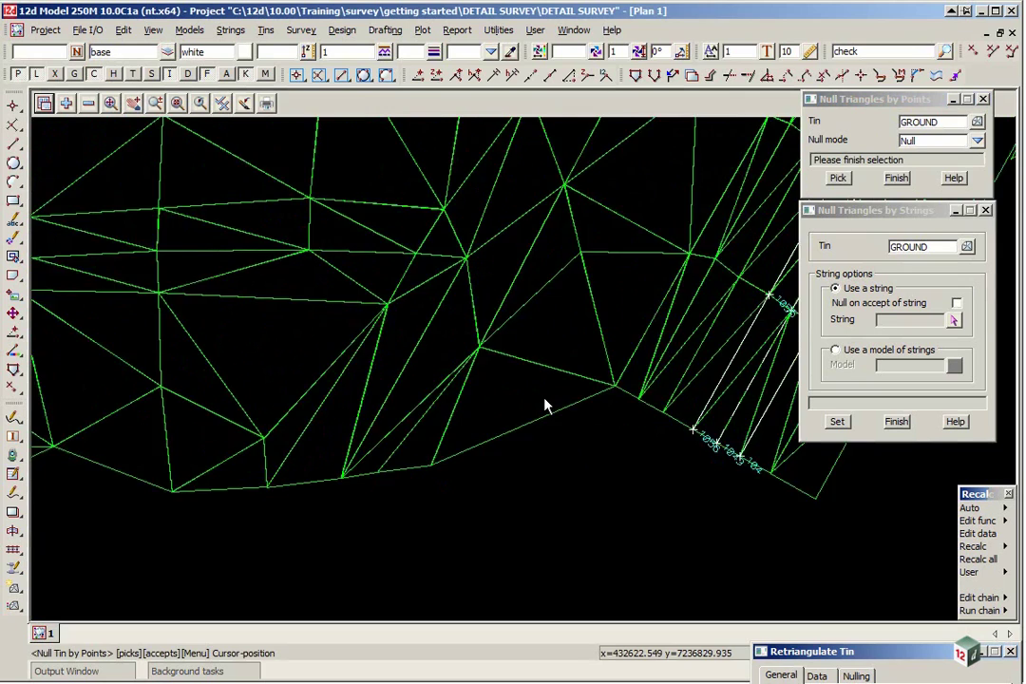
pyautogui.click(480, 403)
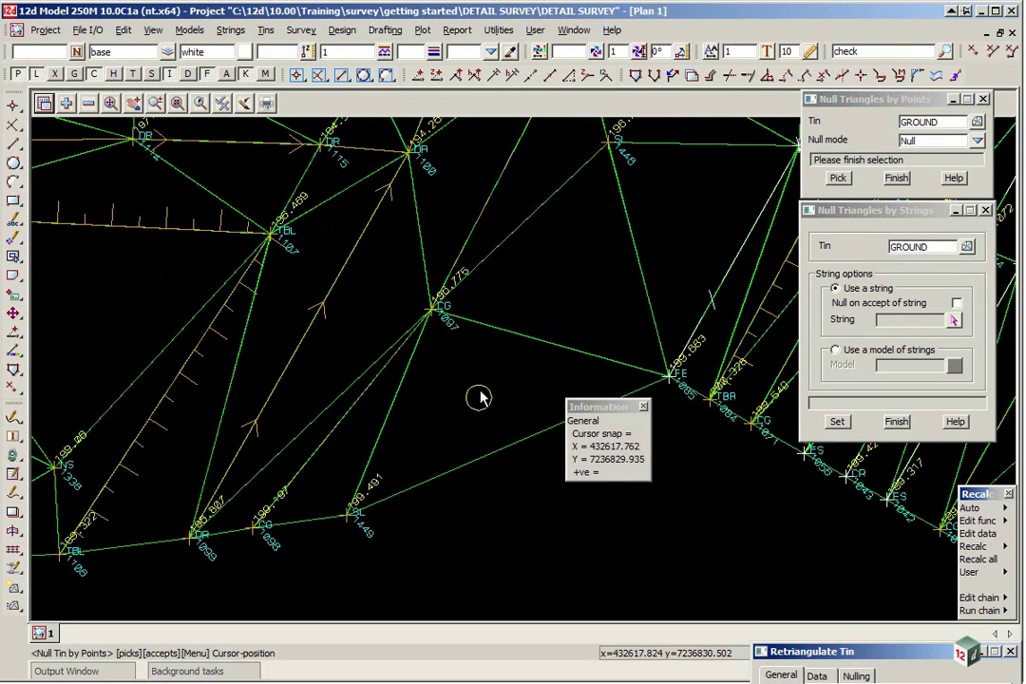
# Null the picked triangle, then restore it by picking again in Reset mode
pyautogui.middleClick(460, 378)
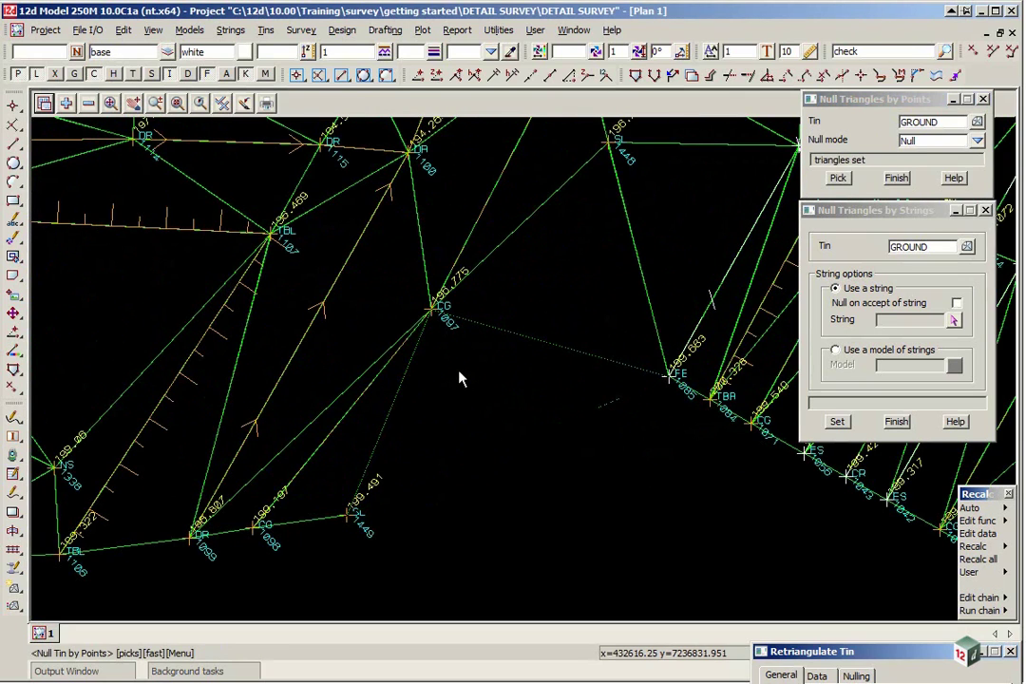
pyautogui.scroll(-2, 460, 377)
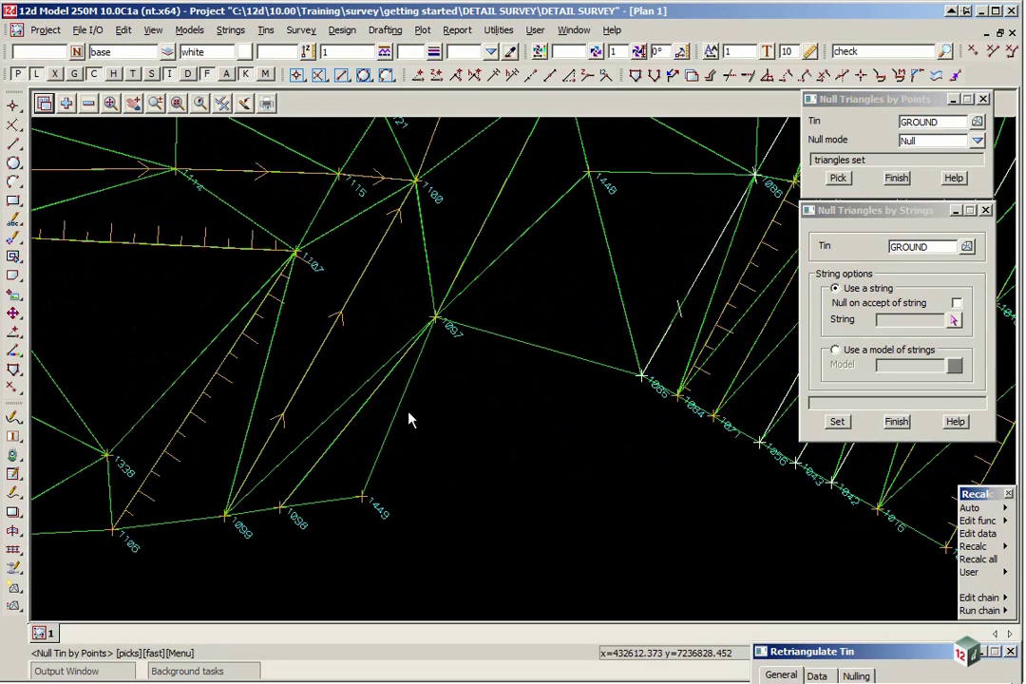
pyautogui.click(978, 143)
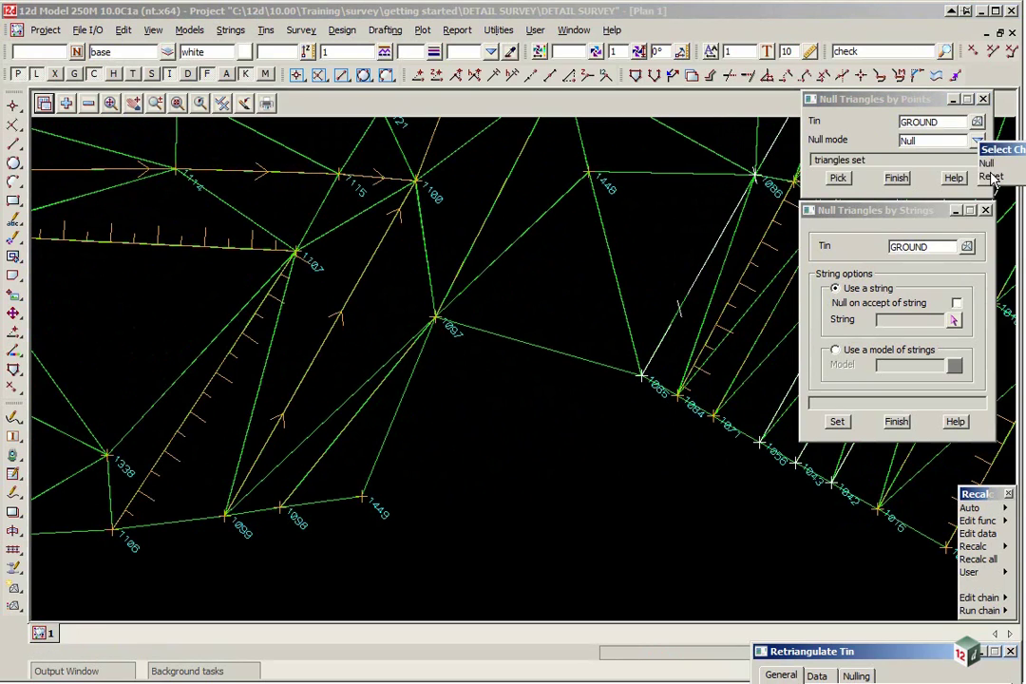
pyautogui.click(992, 177)
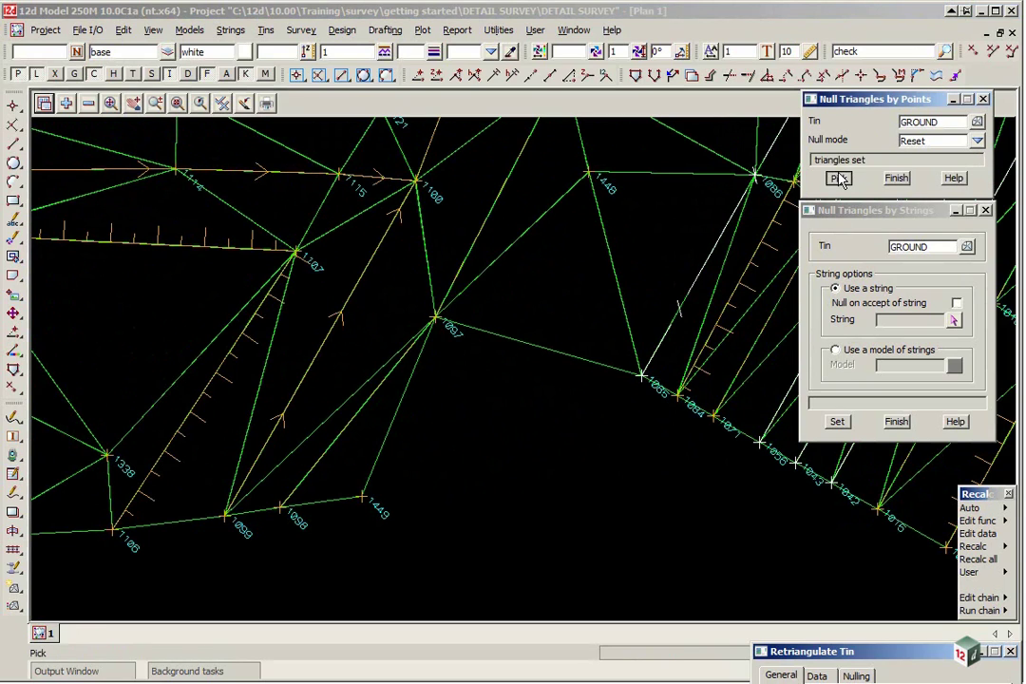
pyautogui.click(839, 178)
pyautogui.click(460, 405)
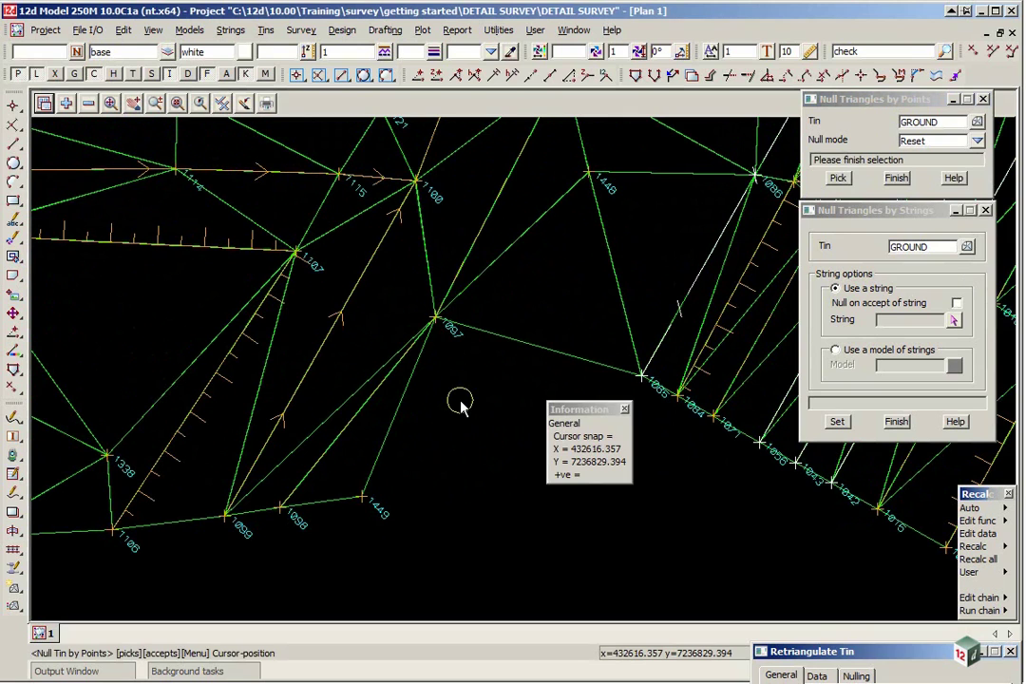
pyautogui.middleClick(460, 405)
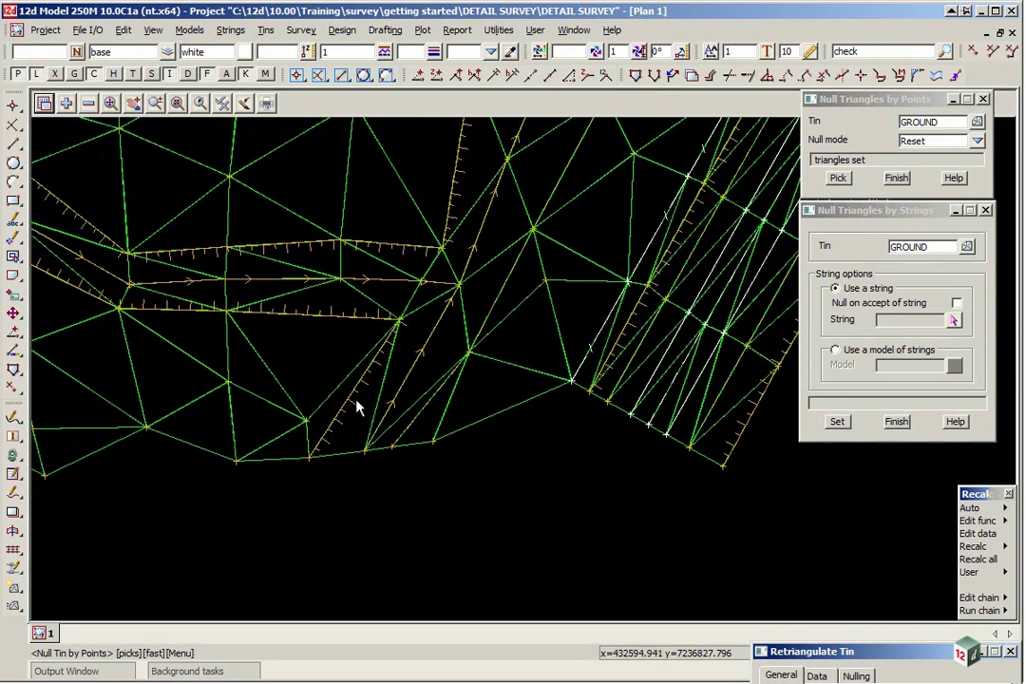
# Turn on 'Null on accept of string' and start a Polyline string in Null Triangles by Strings
pyautogui.click(221, 103)
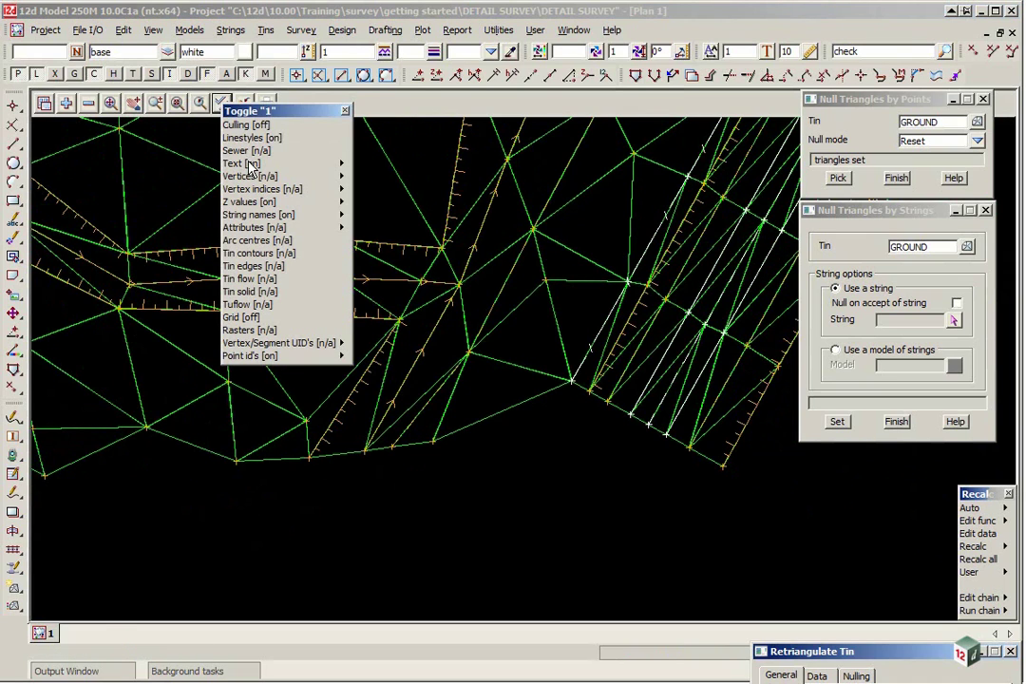
pyautogui.click(250, 164)
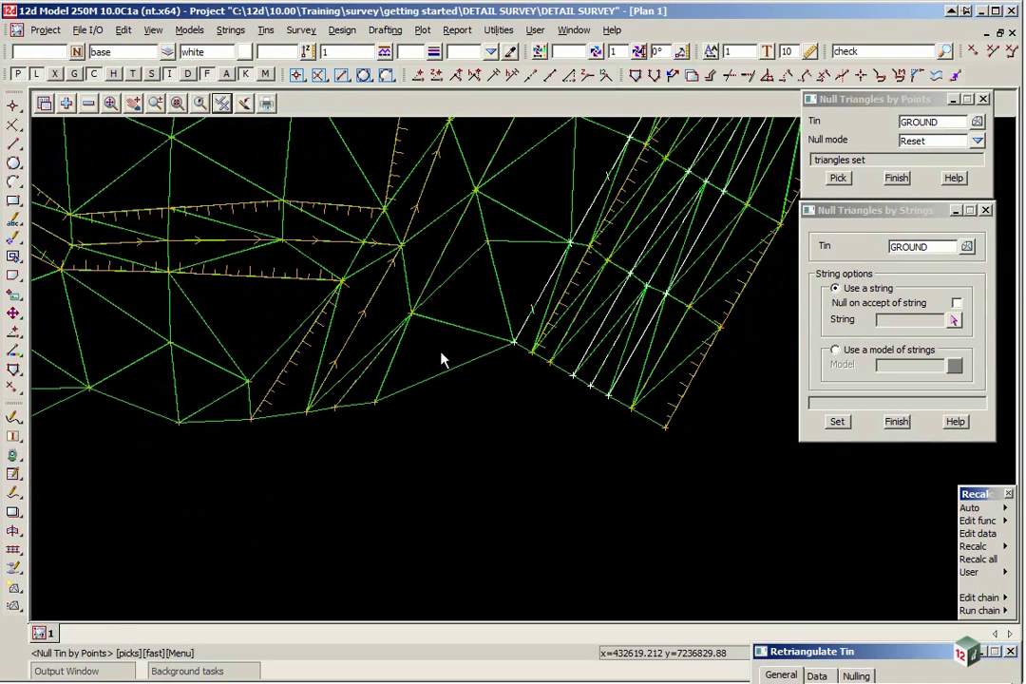
pyautogui.click(917, 219)
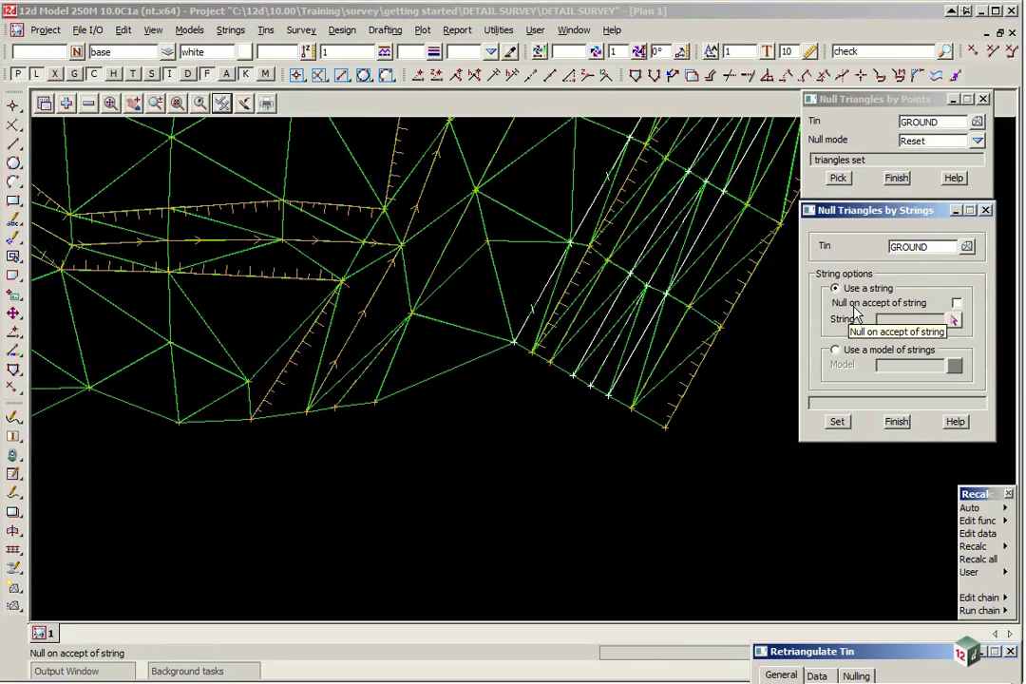
pyautogui.click(956, 305)
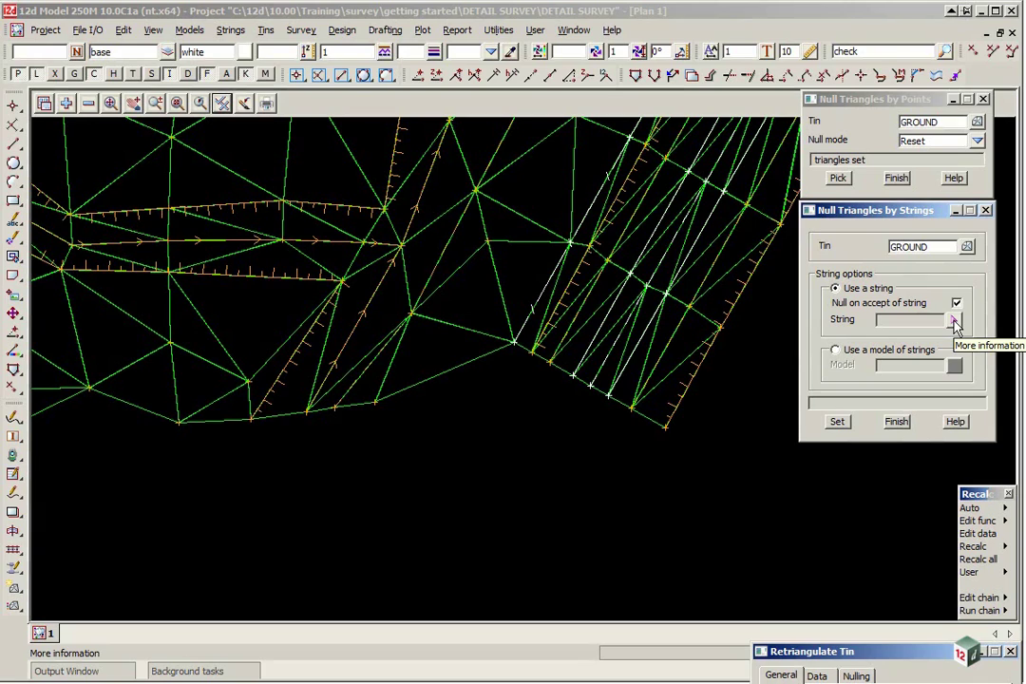
pyautogui.rightClick(956, 323)
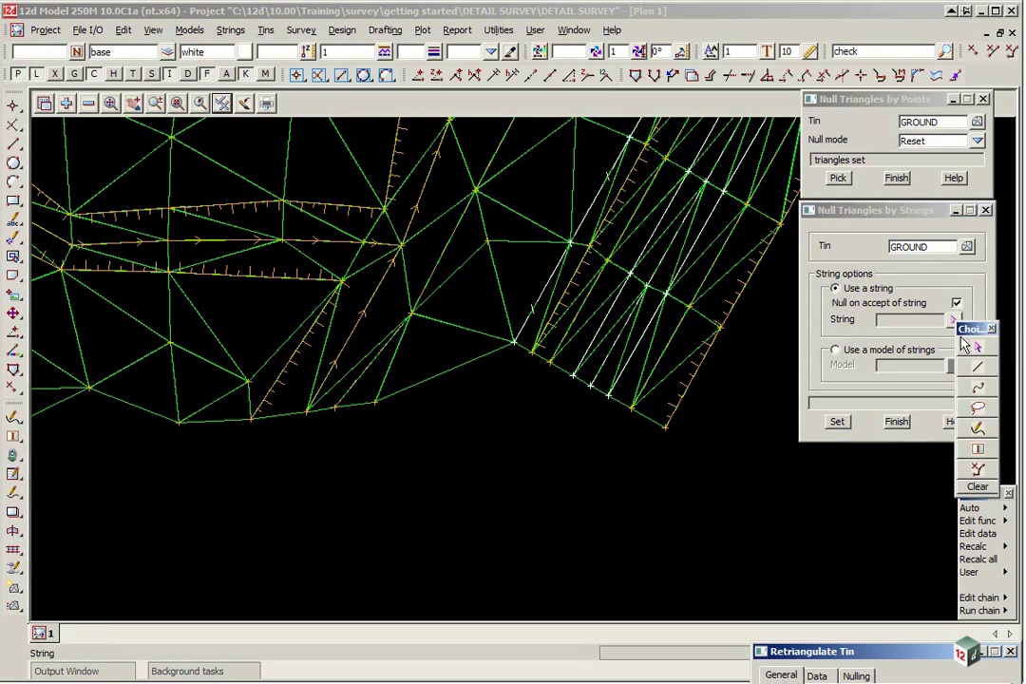
pyautogui.click(979, 389)
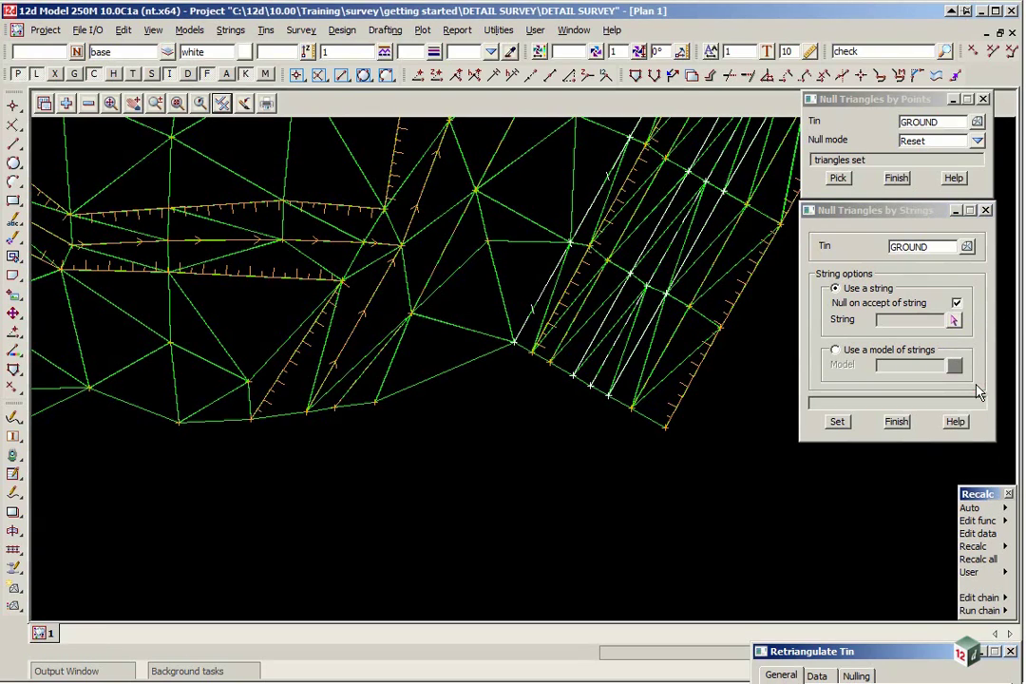
# Null edge triangles with a polyline below the lower edge, then pan along the tin
pyautogui.click(428, 344)
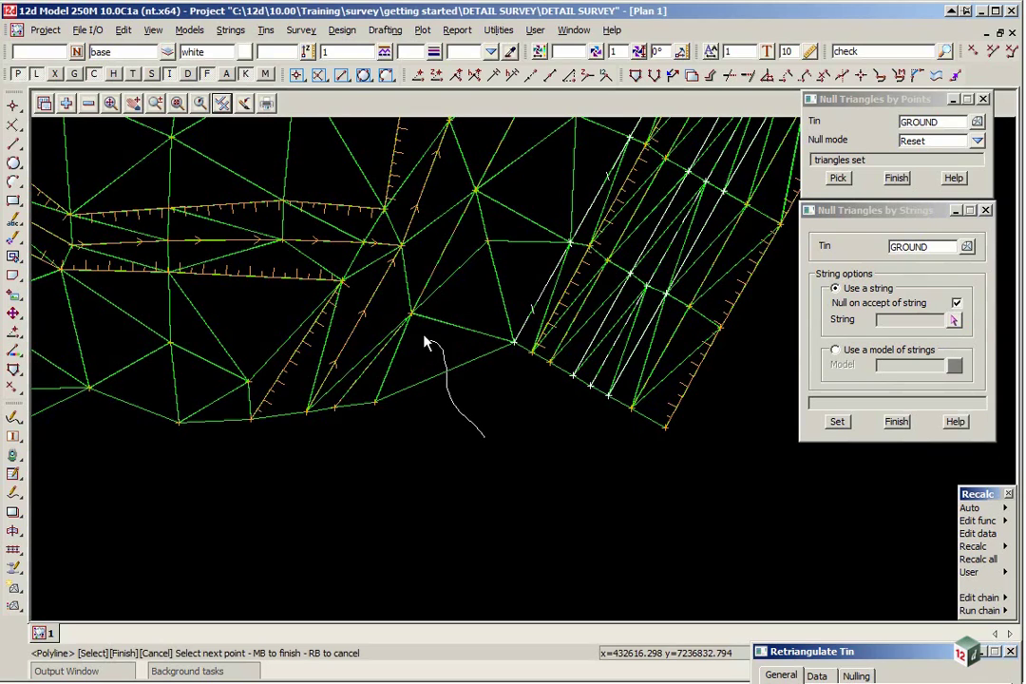
pyautogui.middleClick(484, 403)
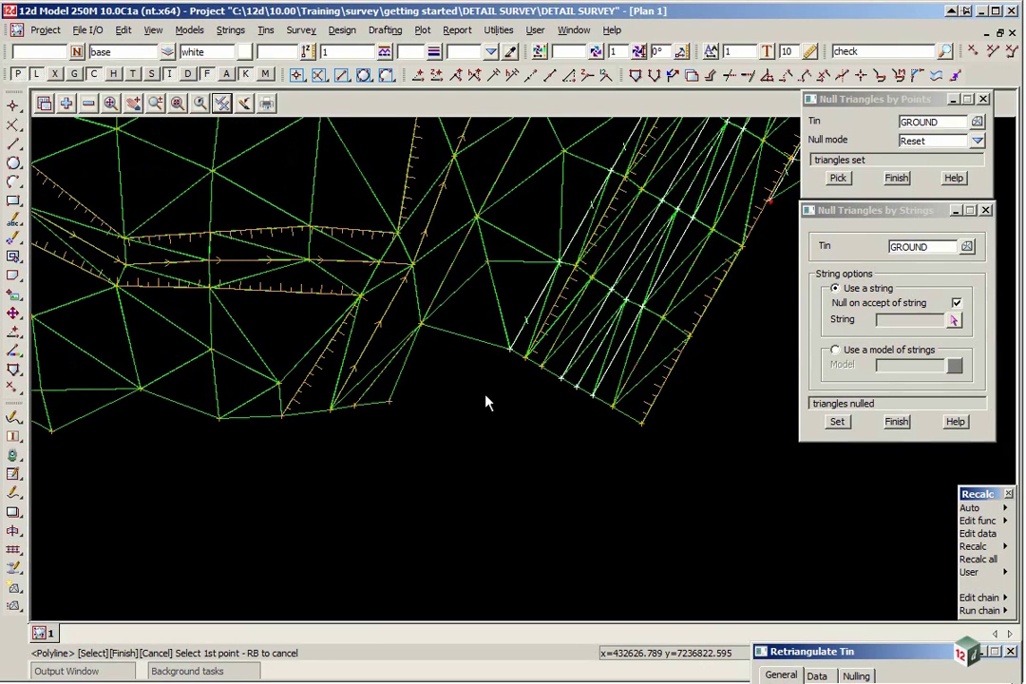
pyautogui.click(132, 103)
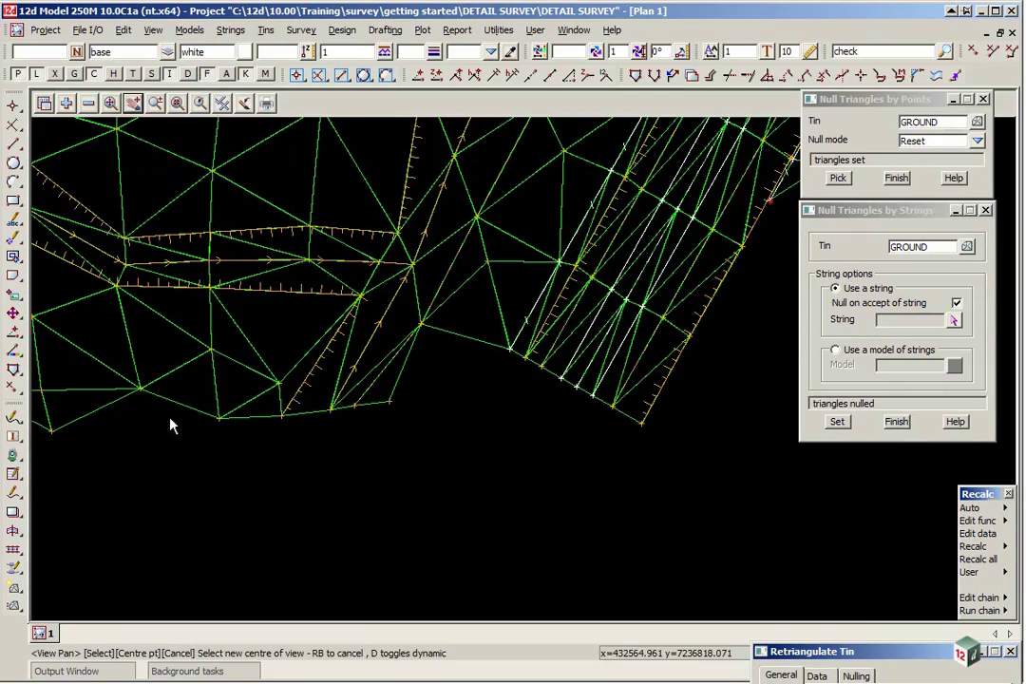
pyautogui.click(256, 468)
pyautogui.click(619, 533)
pyautogui.click(219, 494)
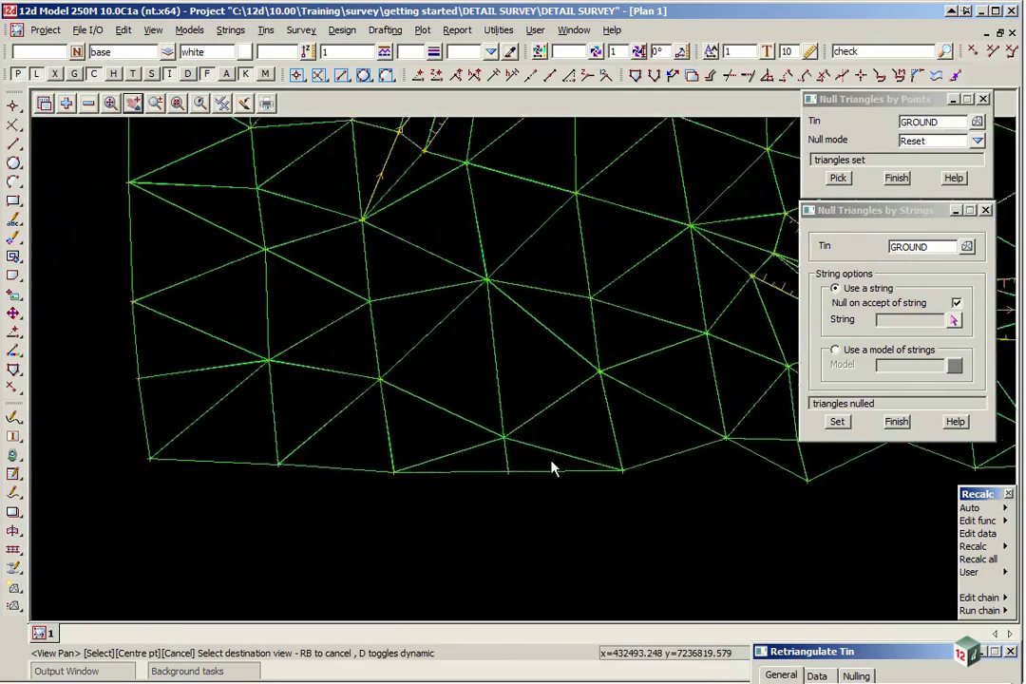
pyautogui.click(290, 537)
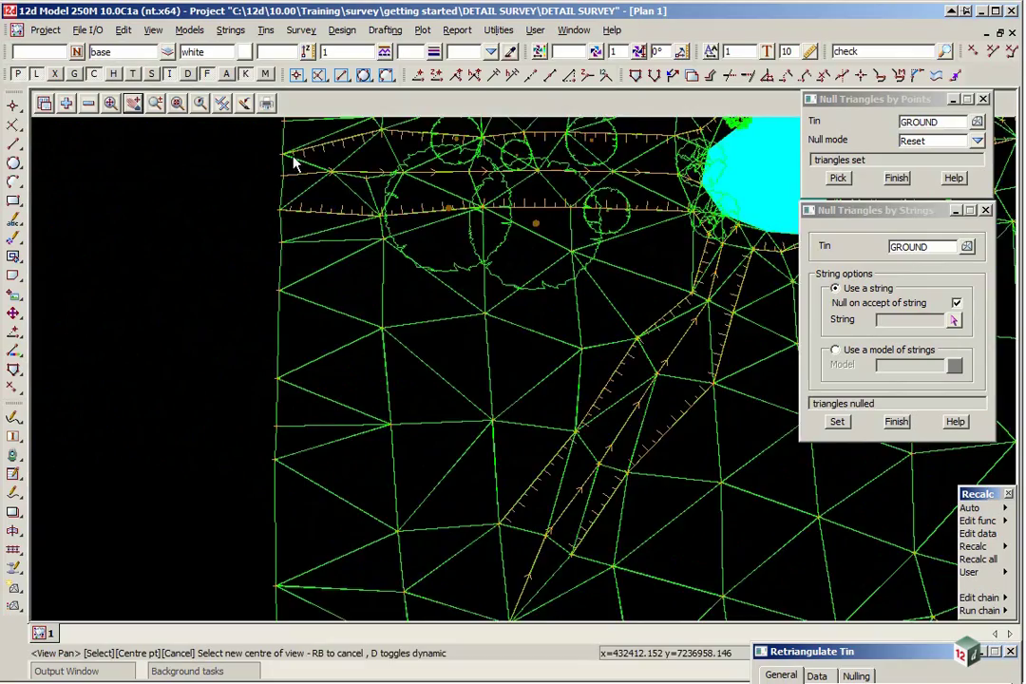
pyautogui.click(364, 147)
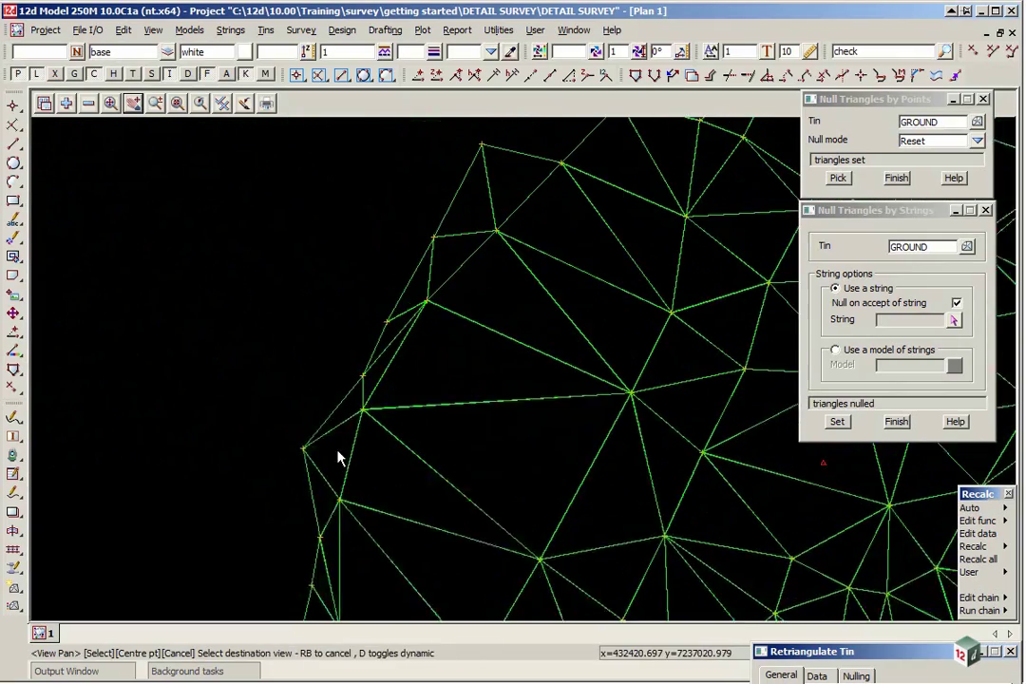
pyautogui.click(430, 378)
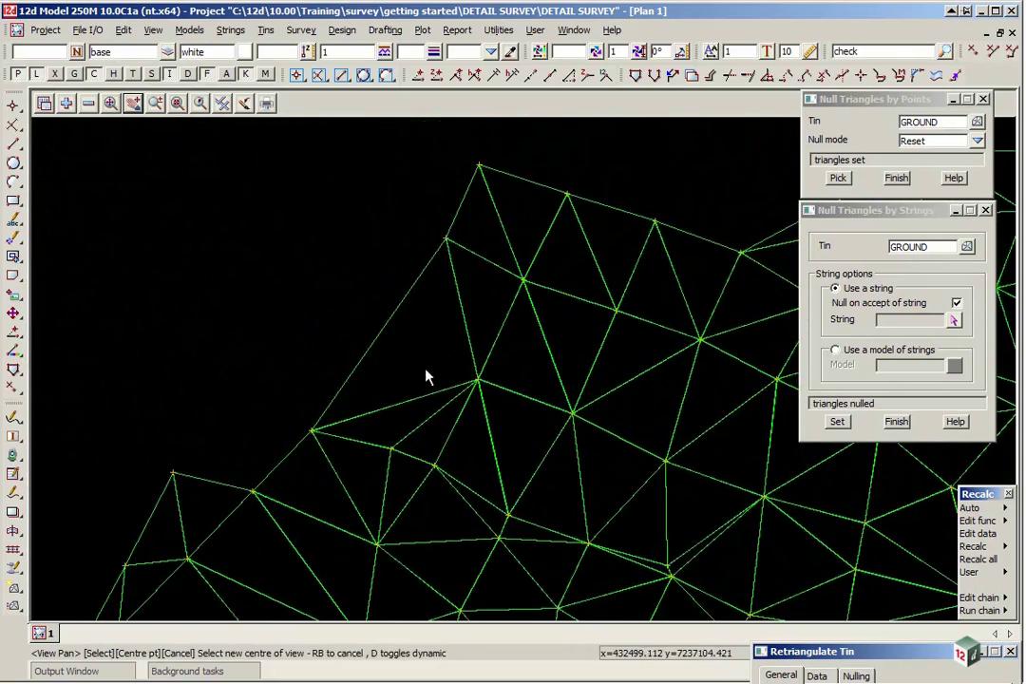
pyautogui.click(630, 301)
pyautogui.click(351, 334)
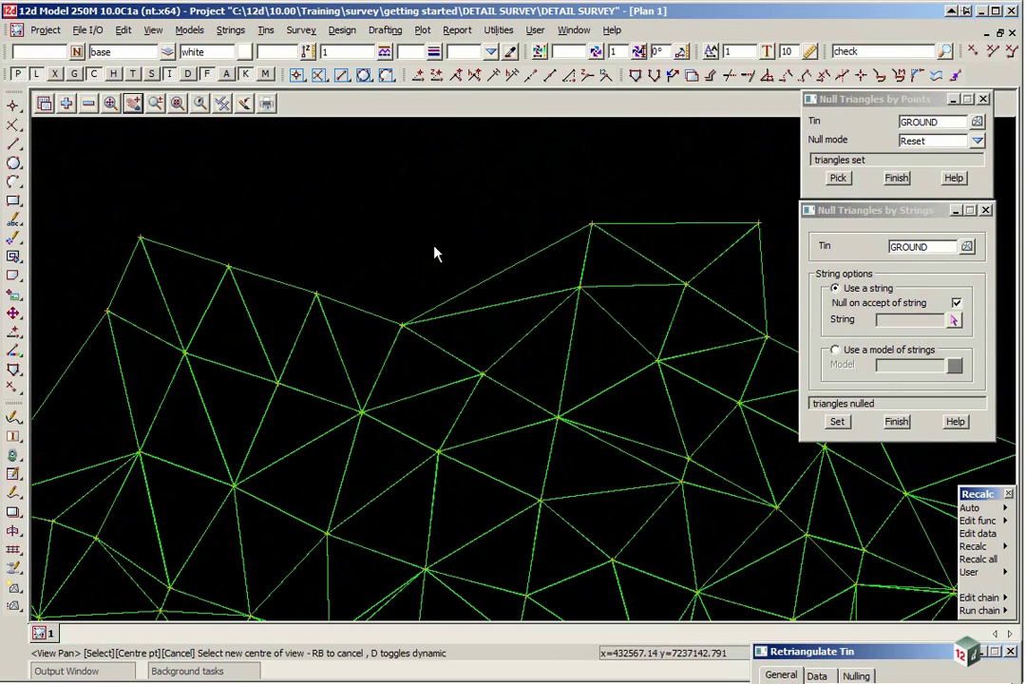
pyautogui.rightClick(435, 192)
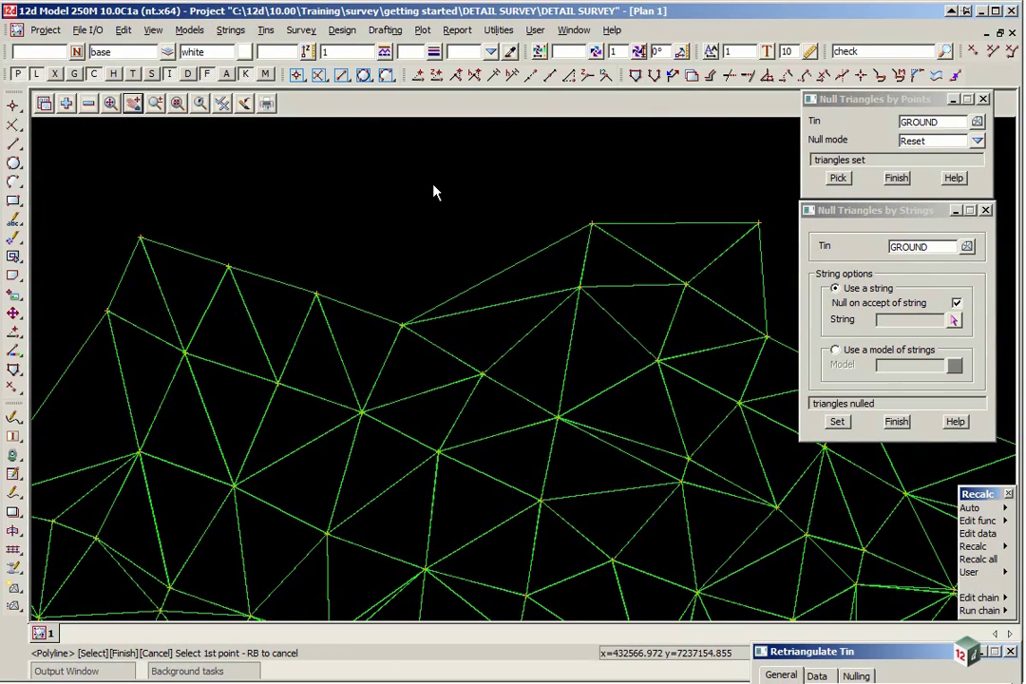
# Null triangles with polylines across the top edge and another edge area
pyautogui.click(500, 317)
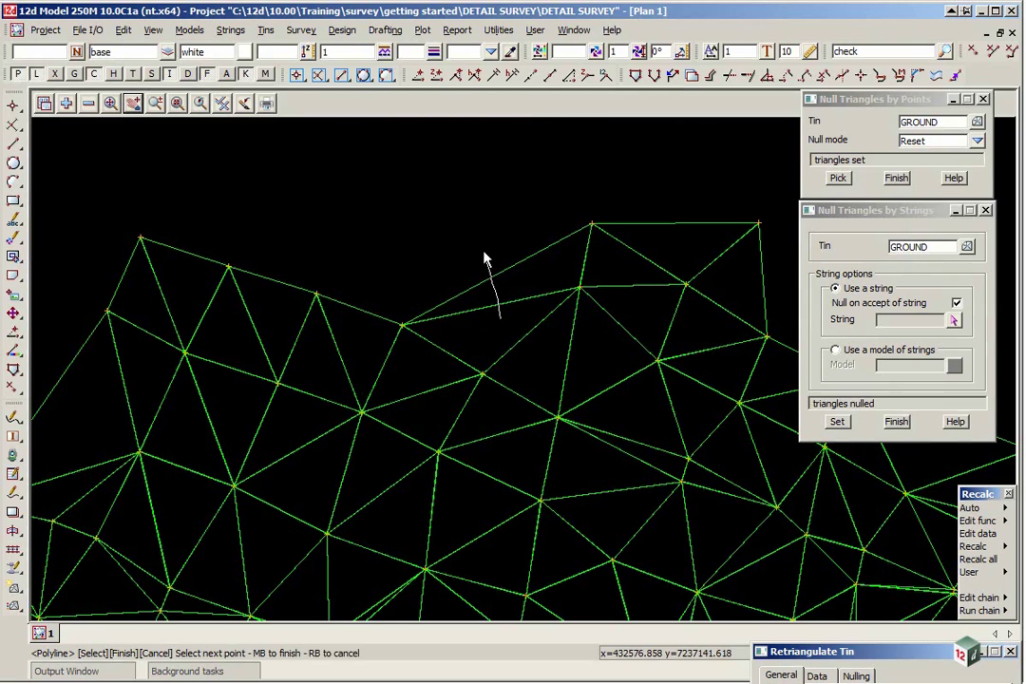
pyautogui.middleClick(462, 204)
pyautogui.click(134, 103)
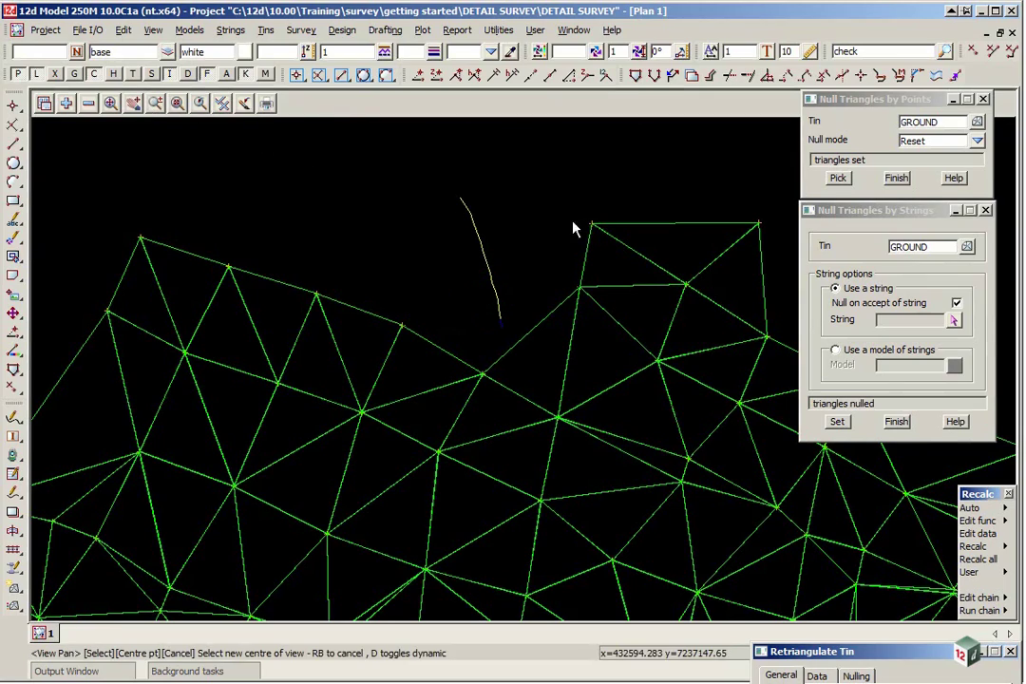
pyautogui.click(573, 229)
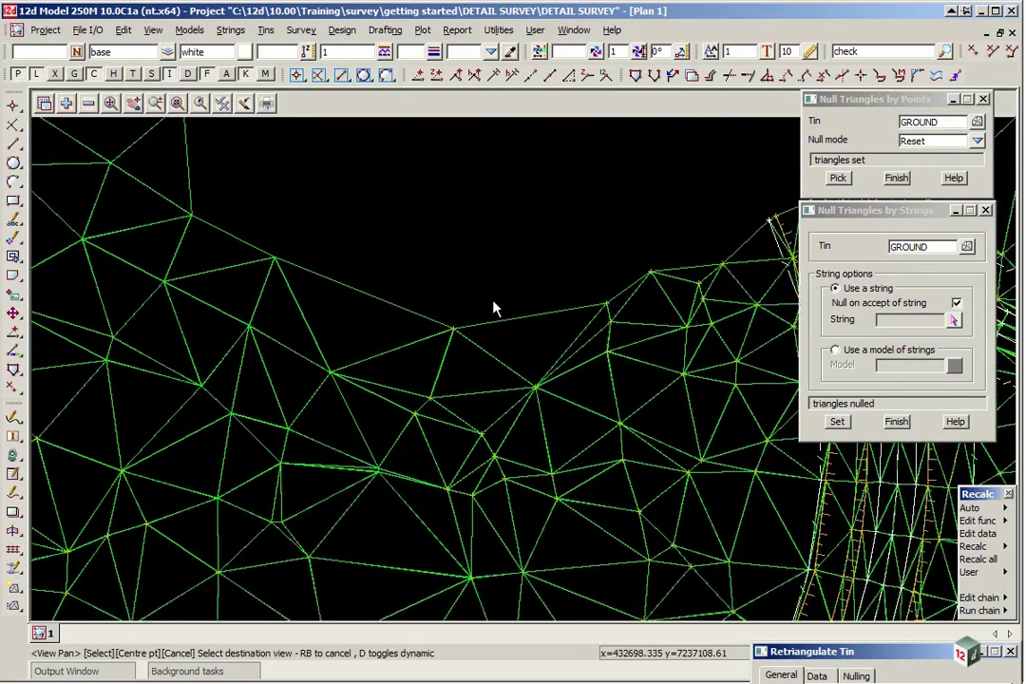
pyautogui.click(497, 307)
pyautogui.click(513, 271)
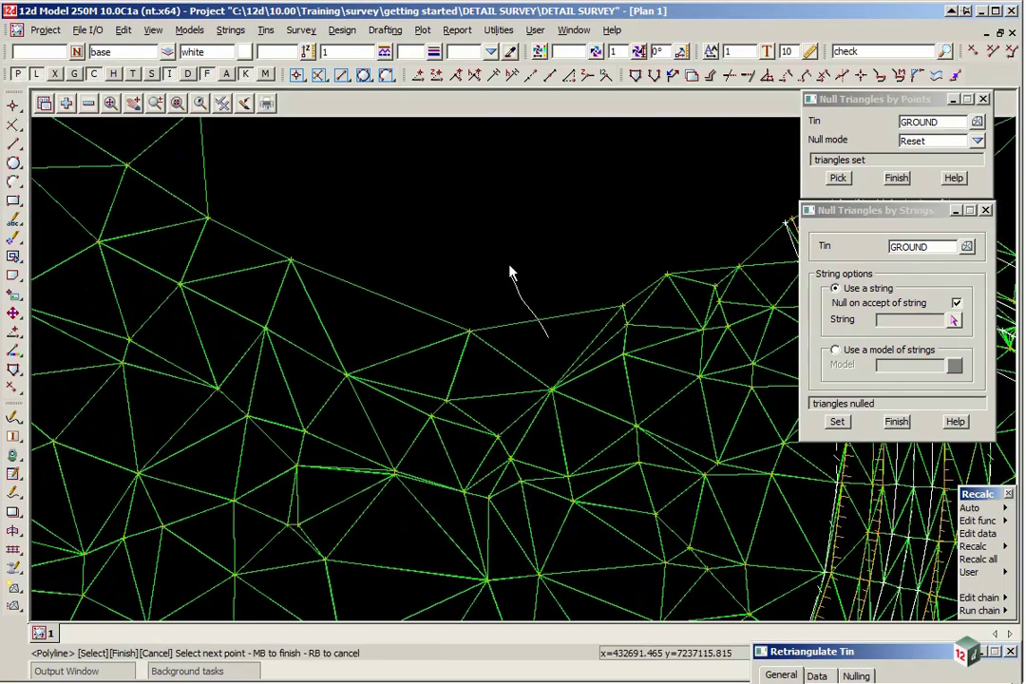
pyautogui.middleClick(513, 271)
# Zoom out over the GROUND tin and null triangles beside one outer edge
pyautogui.scroll(-2, 270, 298)
pyautogui.scroll(2, 271, 298)
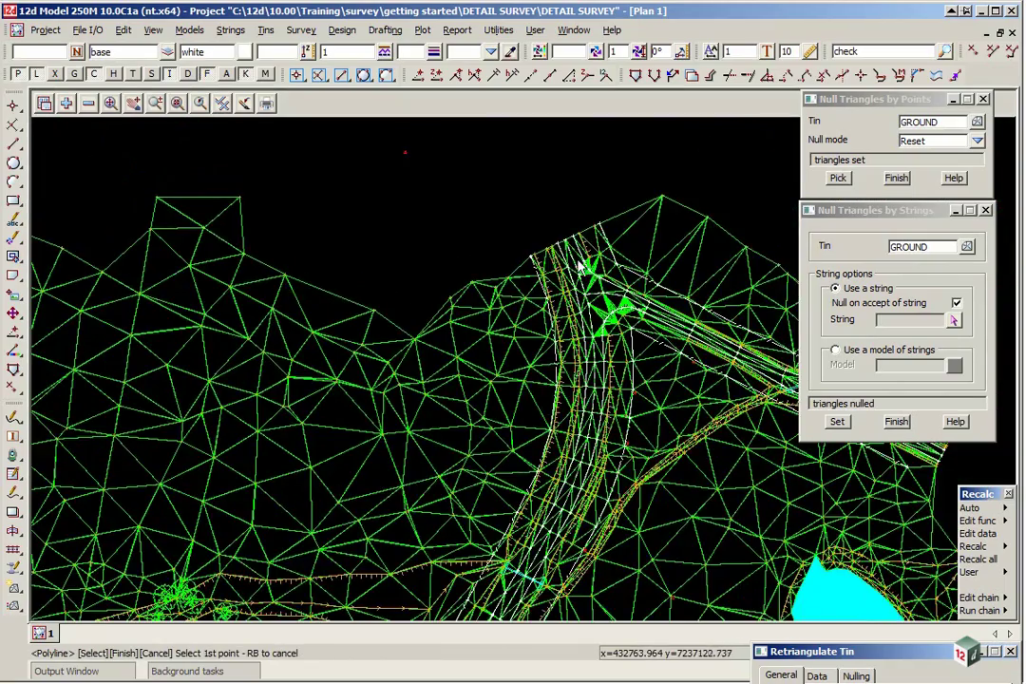
pyautogui.scroll(-2, 236, 275)
pyautogui.scroll(5, 694, 340)
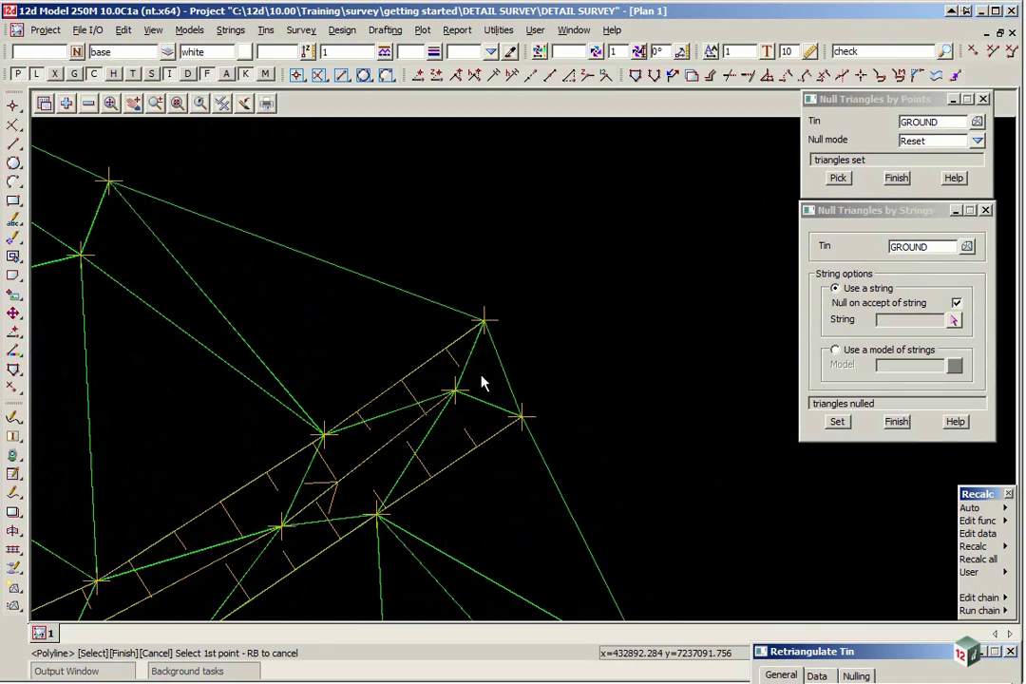
pyautogui.scroll(-2, 228, 228)
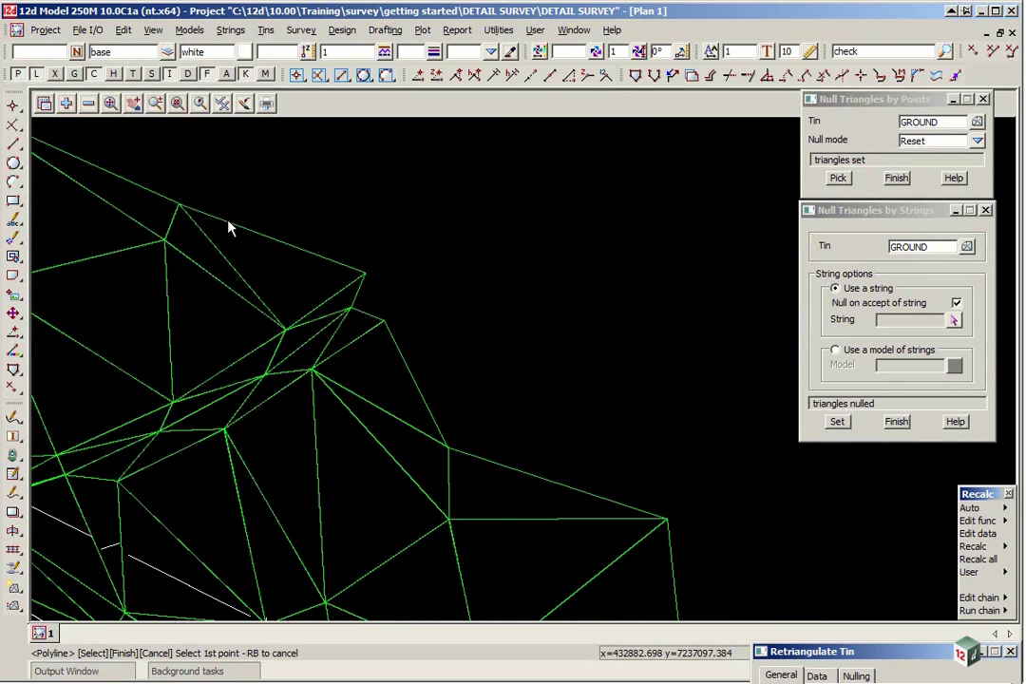
pyautogui.scroll(-2, 233, 223)
pyautogui.scroll(5, 302, 508)
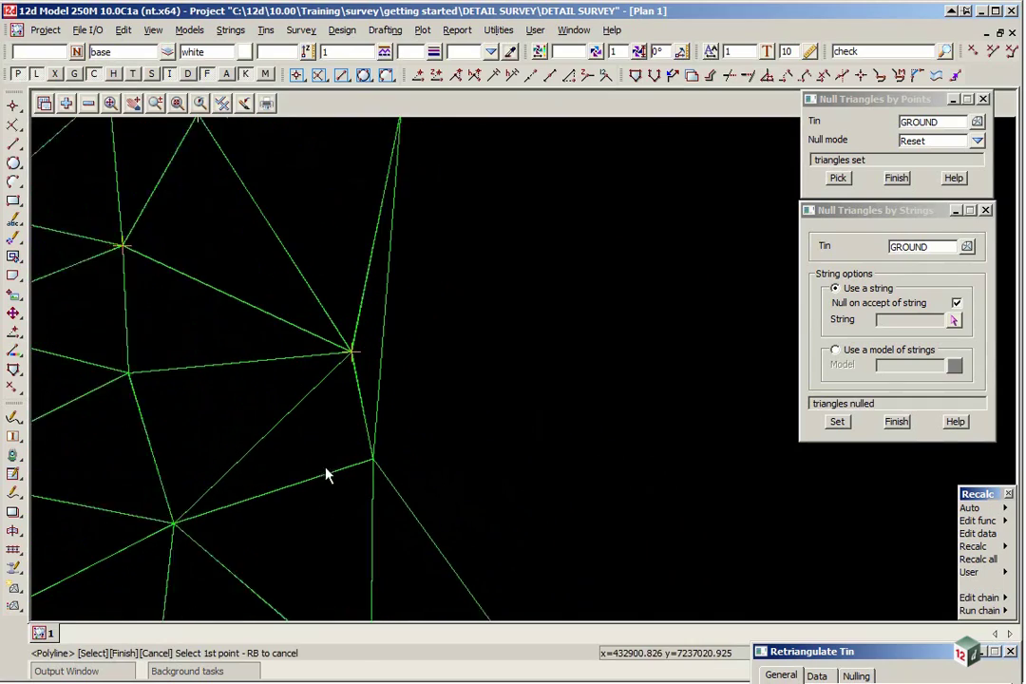
pyautogui.scroll(1, 325, 475)
pyautogui.click(385, 340)
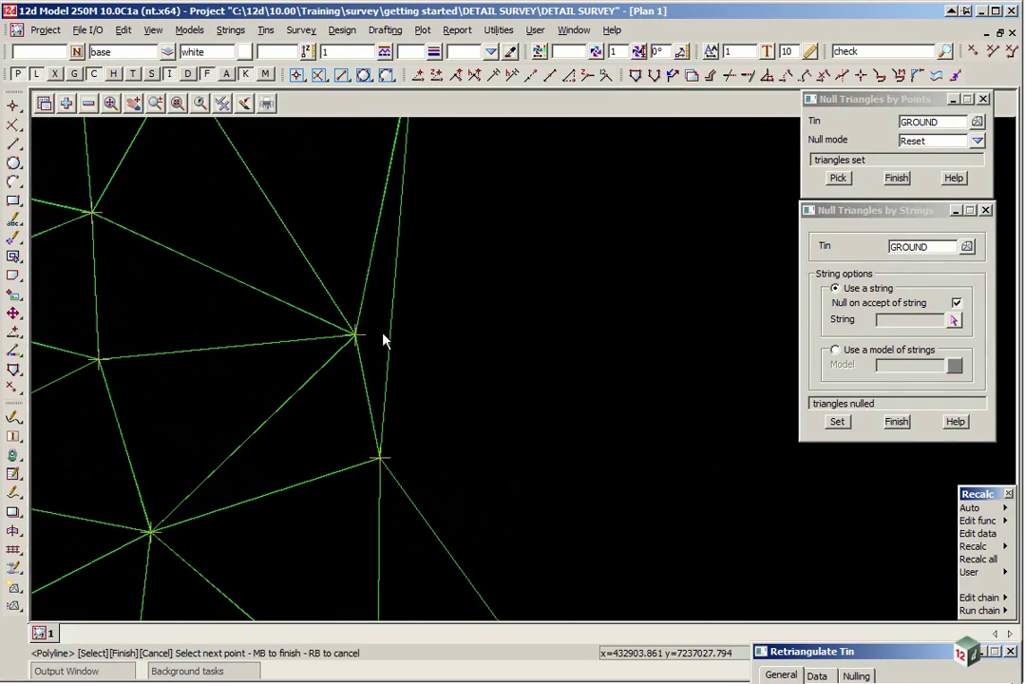
pyautogui.middleClick(500, 328)
# Null two more runs of edge triangles, including near the lower edge
pyautogui.scroll(-3, 527, 202)
pyautogui.scroll(2, 561, 276)
pyautogui.scroll(2, 582, 354)
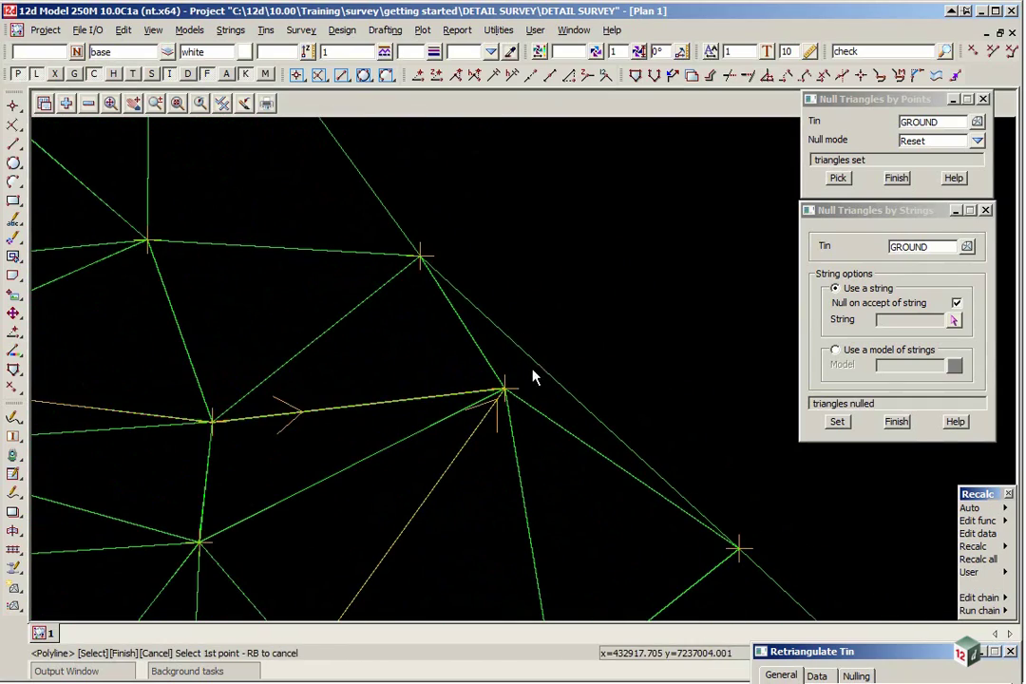
pyautogui.click(542, 377)
pyautogui.middleClick(575, 286)
pyautogui.scroll(-5, 401, 177)
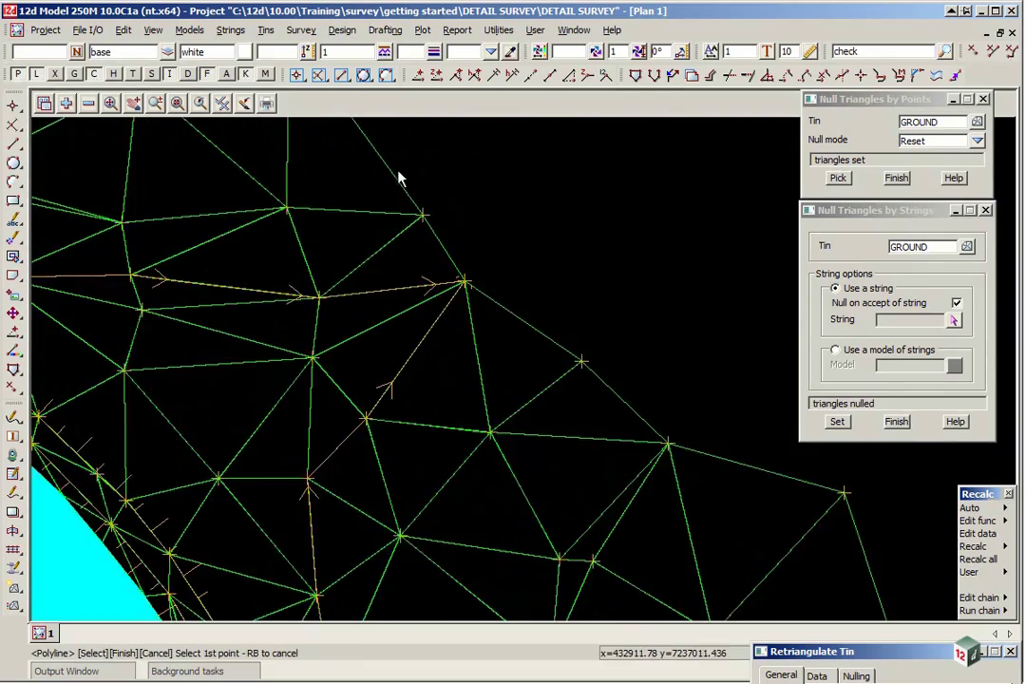
pyautogui.scroll(3, 571, 371)
pyautogui.scroll(-4, 589, 238)
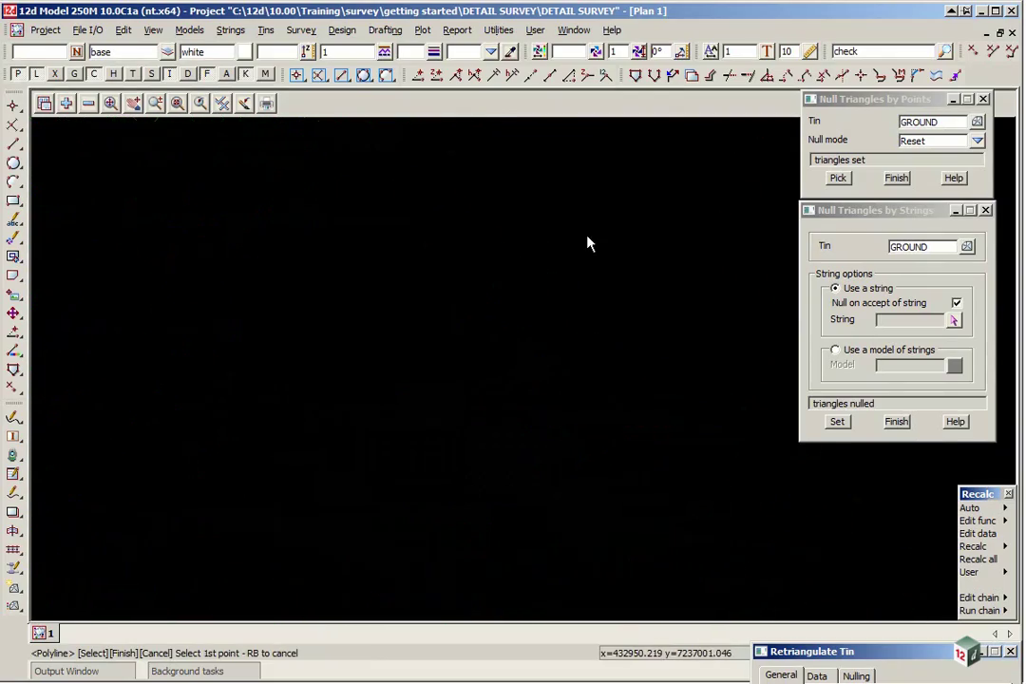
pyautogui.scroll(4, 328, 454)
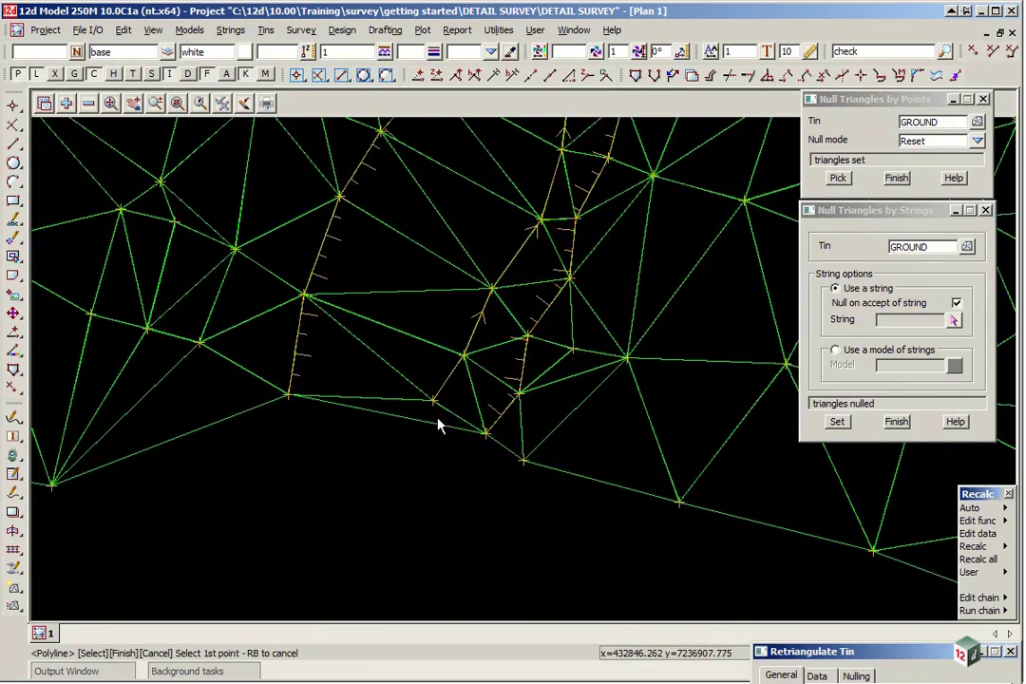
pyautogui.click(427, 420)
pyautogui.middleClick(408, 463)
# Trace a curve beneath the bottom edge to null those triangles, then zoom out
pyautogui.scroll(-5, 698, 453)
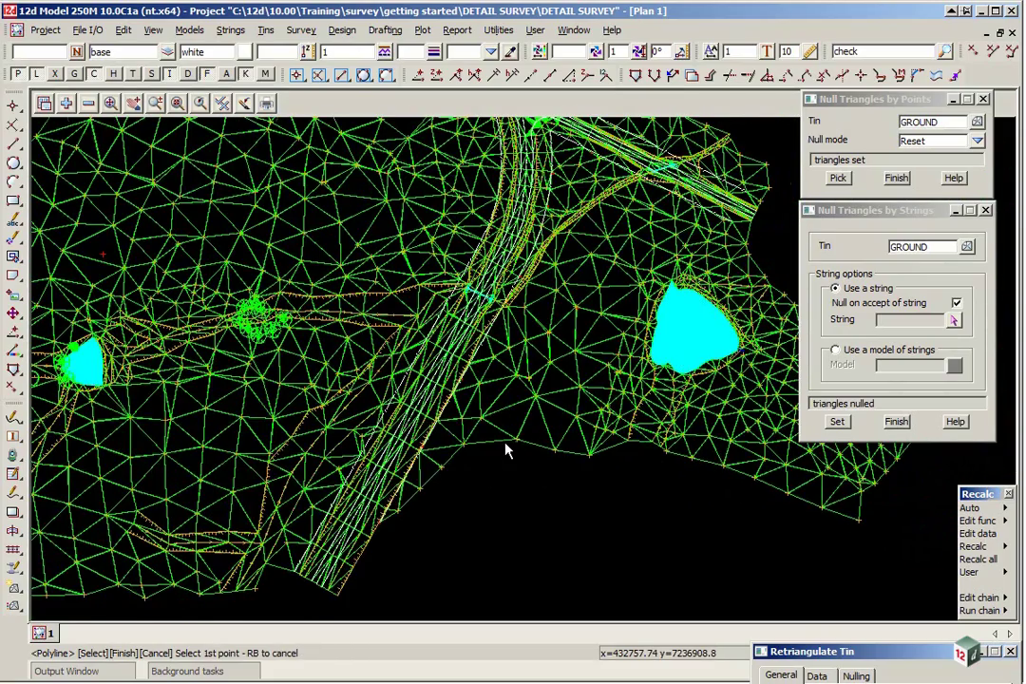
pyautogui.scroll(3, 506, 452)
pyautogui.moveTo(457, 420)
pyautogui.mouseDown()
pyautogui.moveTo(483, 492)
pyautogui.moveTo(557, 564)
pyautogui.mouseUp()
pyautogui.moveTo(755, 568)
pyautogui.mouseDown()
pyautogui.moveTo(780, 520)
pyautogui.moveTo(784, 473)
pyautogui.mouseUp()
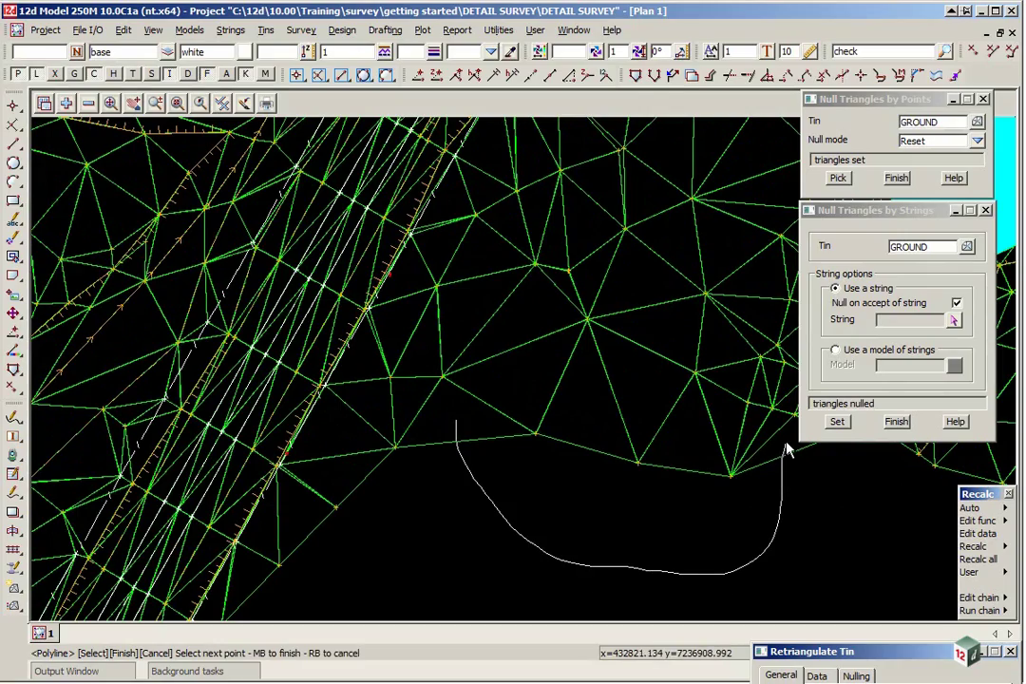
pyautogui.middleClick(763, 507)
pyautogui.scroll(-5, 687, 350)
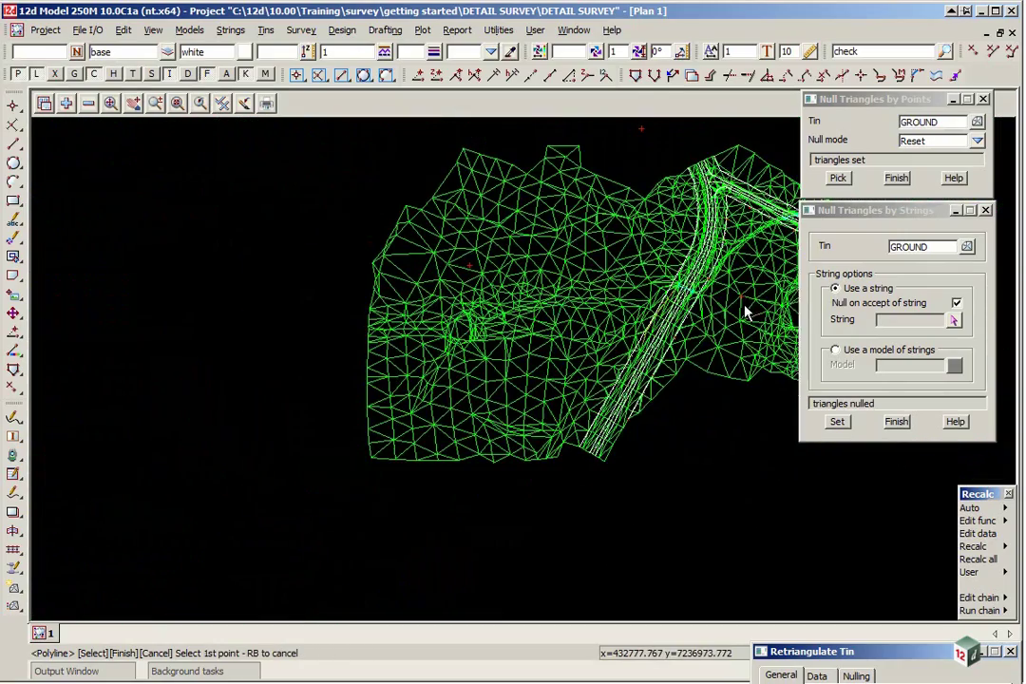
pyautogui.scroll(8, 561, 273)
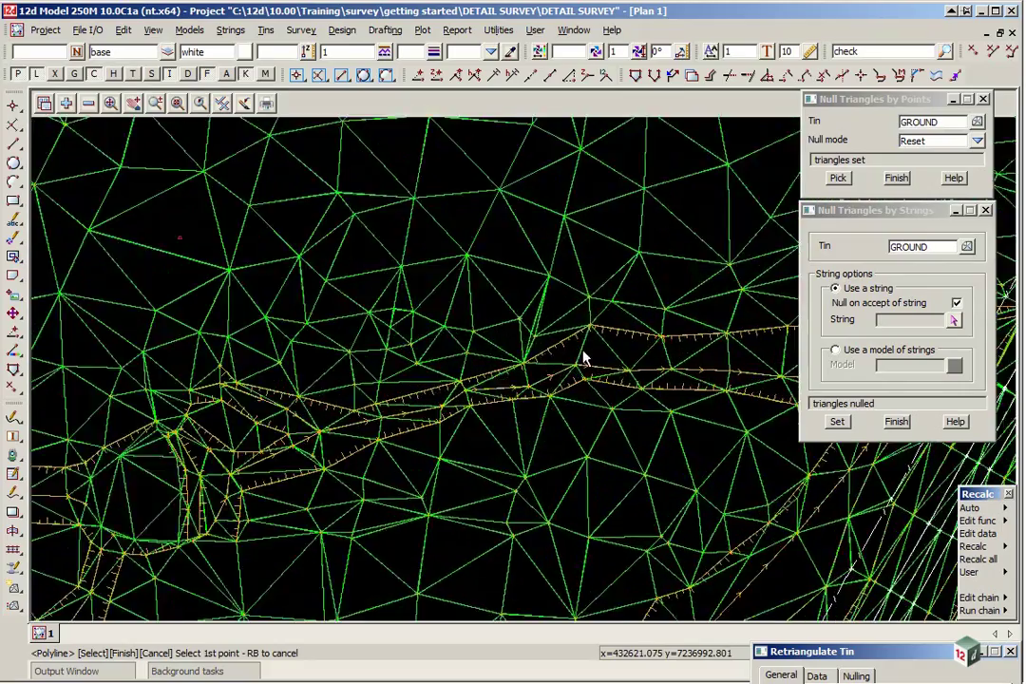
pyautogui.scroll(-10, 570, 369)
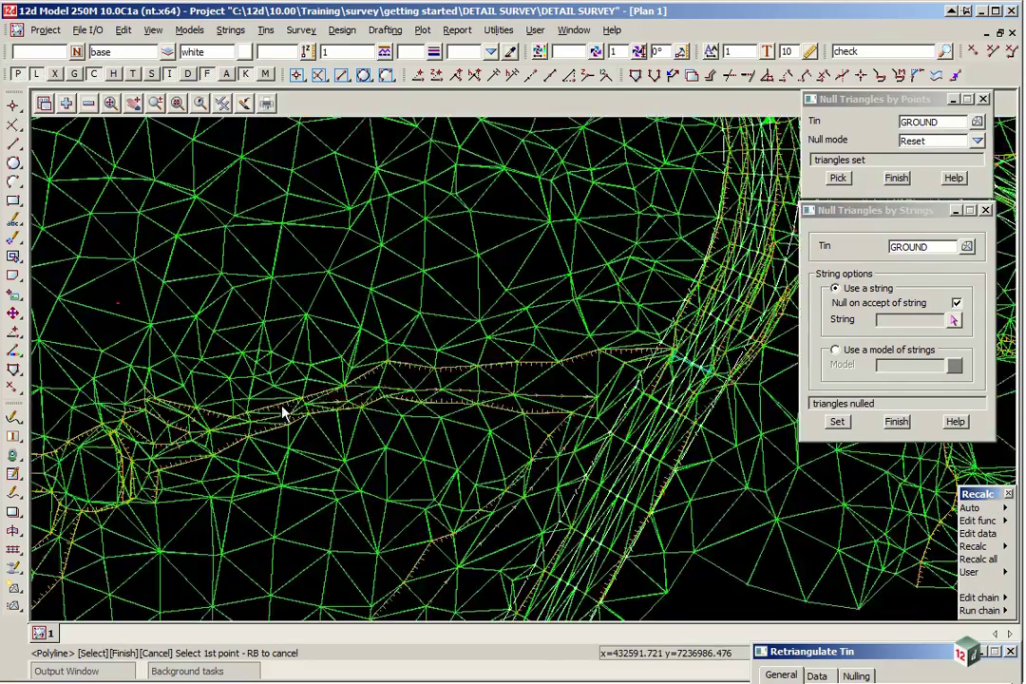
pyautogui.scroll(-4, 639, 265)
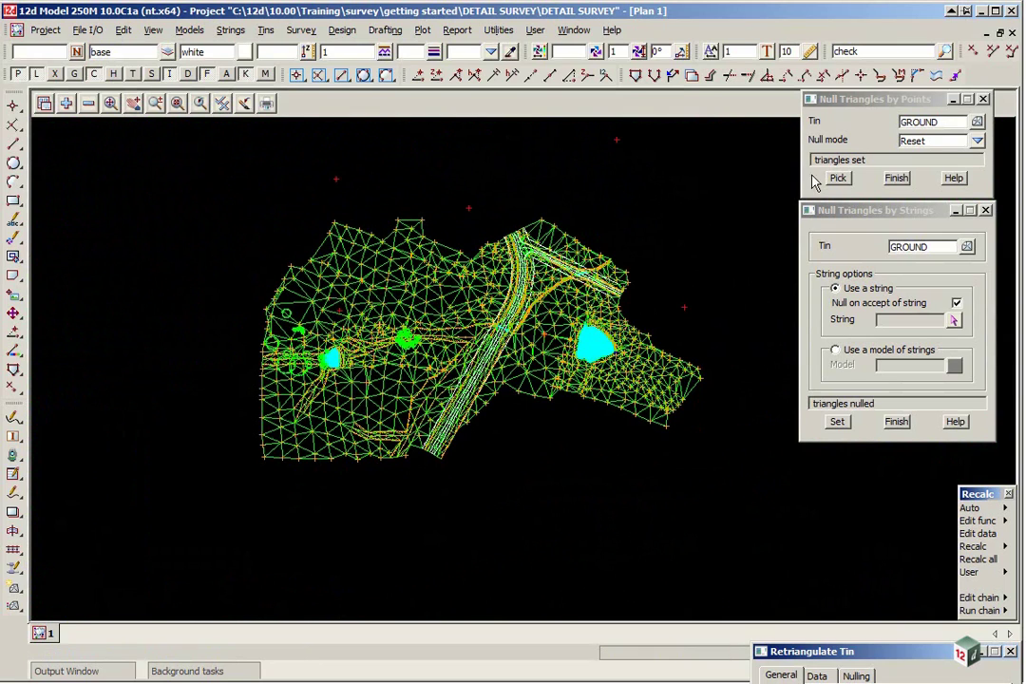
# Switch points nulling back to Null mode and null the triangle beside TOPO BANK TOP
pyautogui.click(979, 143)
pyautogui.click(989, 160)
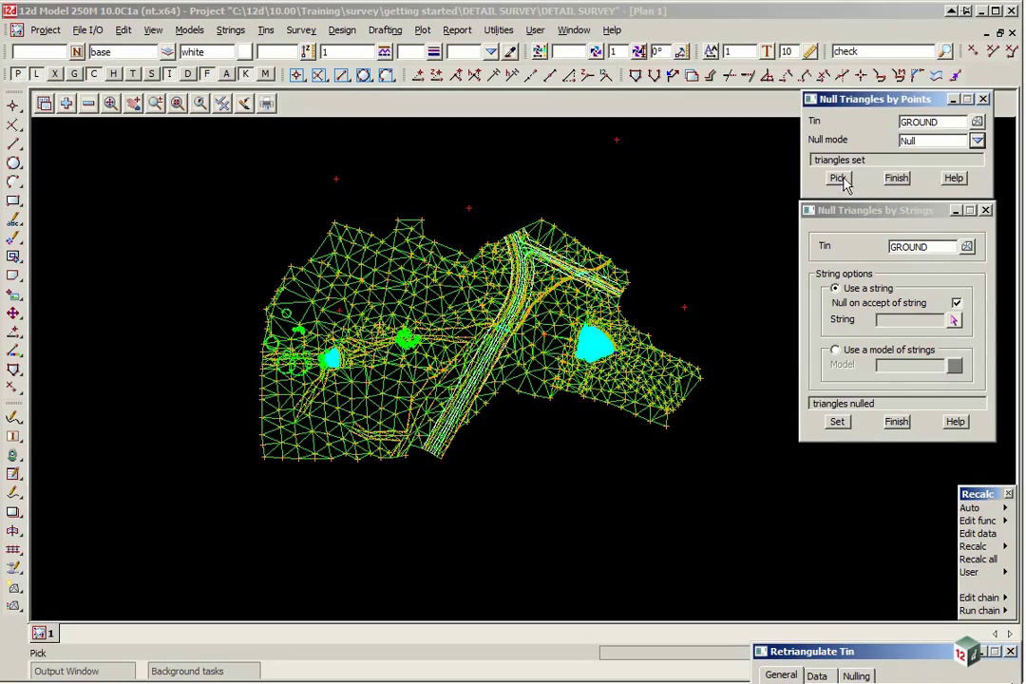
pyautogui.click(839, 178)
pyautogui.click(457, 333)
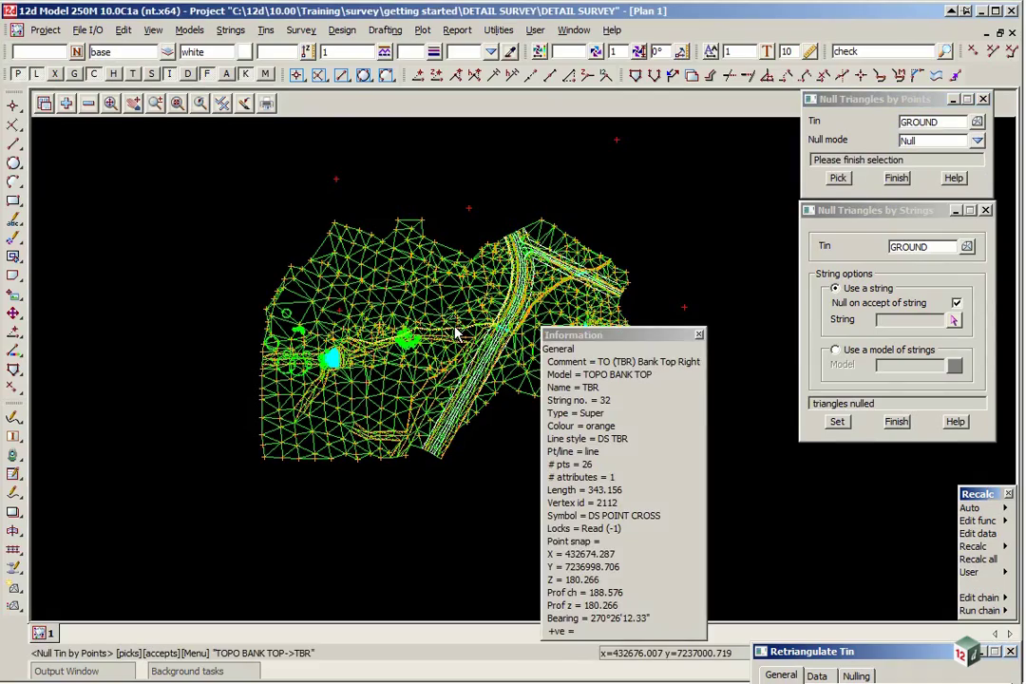
pyautogui.middleClick(457, 332)
pyautogui.scroll(8, 457, 333)
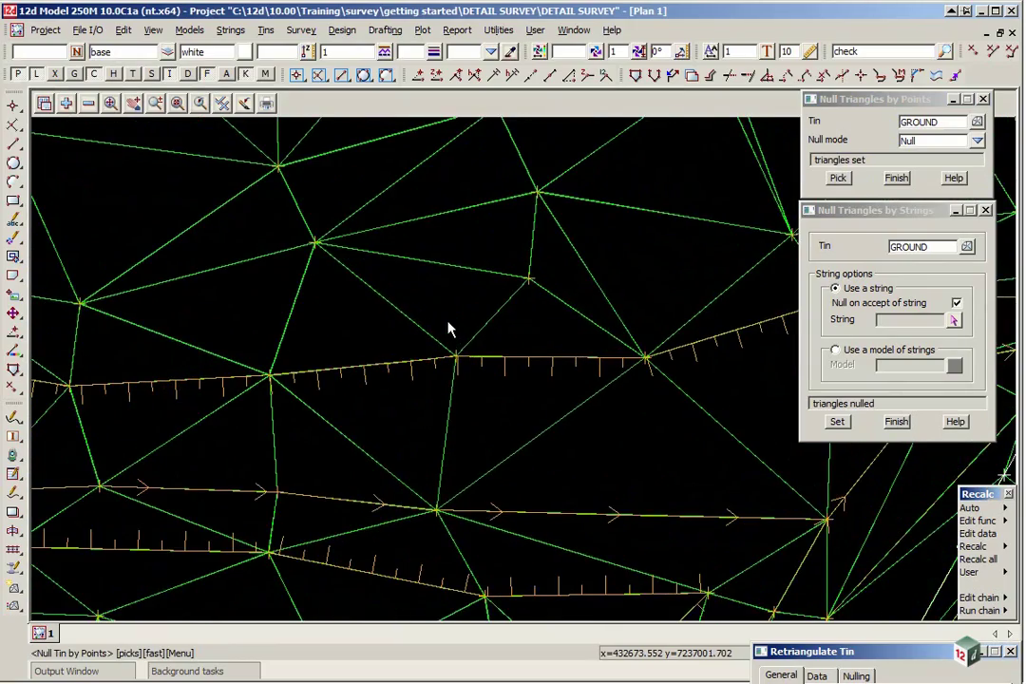
pyautogui.scroll(-2, 466, 352)
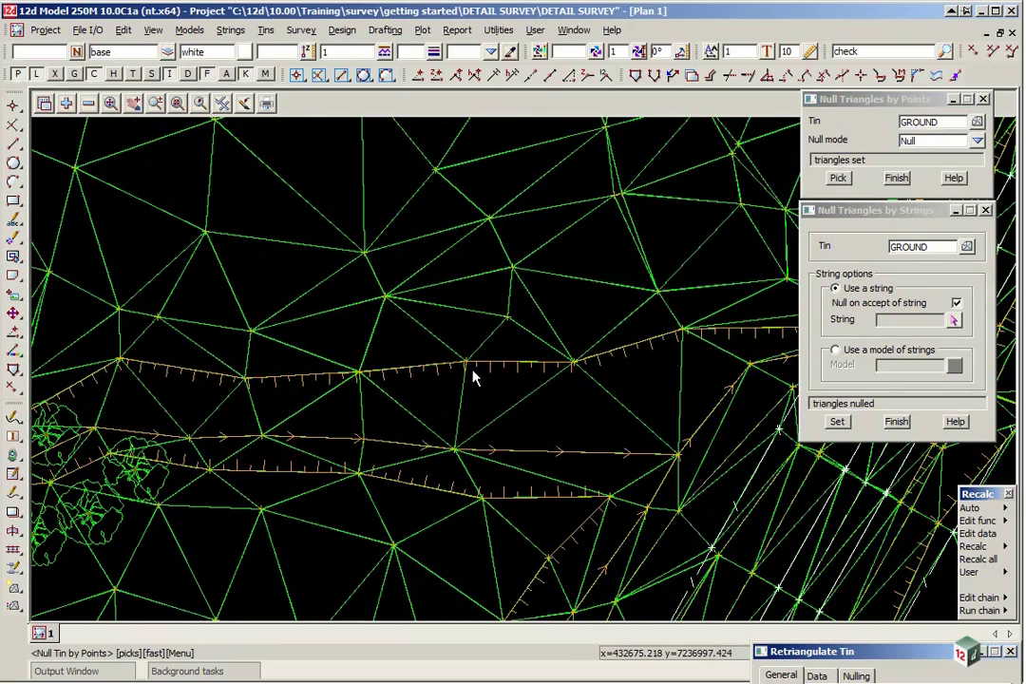
pyautogui.scroll(-4, 541, 389)
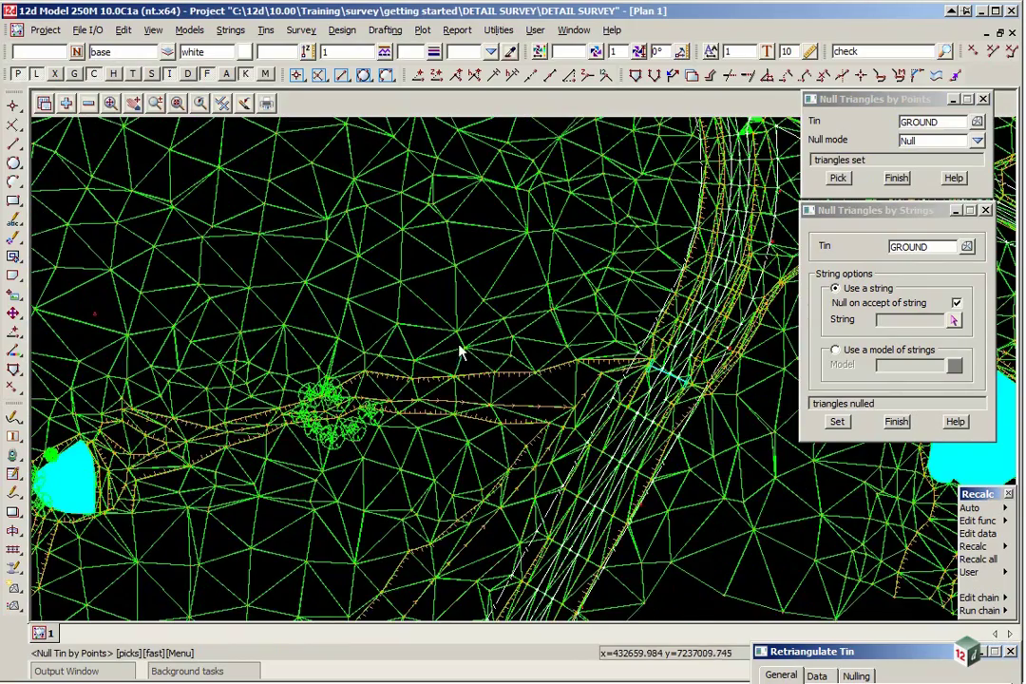
# Turn on the Tin solid display and zoom to the nulled triangle
pyautogui.click(224, 105)
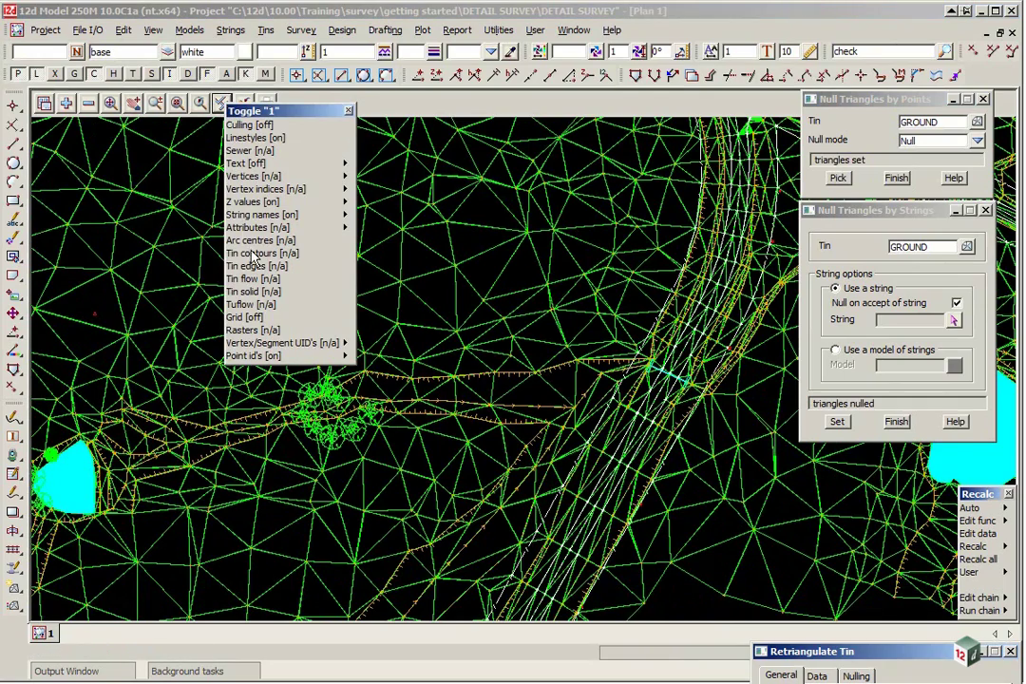
pyautogui.click(253, 292)
pyautogui.scroll(-2, 284, 332)
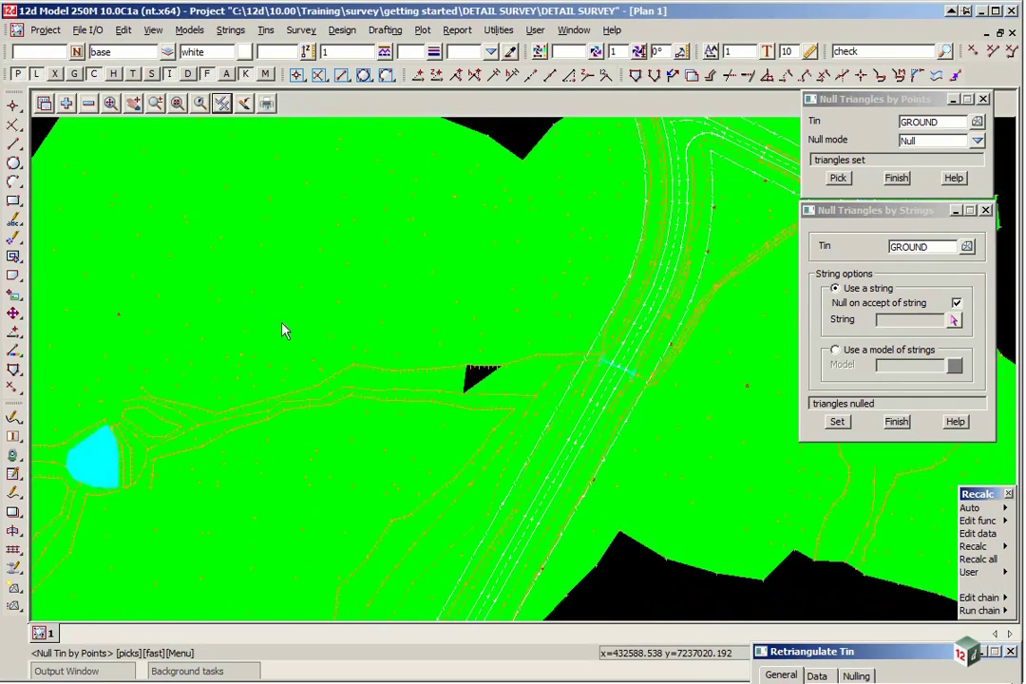
pyautogui.scroll(1, 409, 385)
pyautogui.scroll(2, 411, 376)
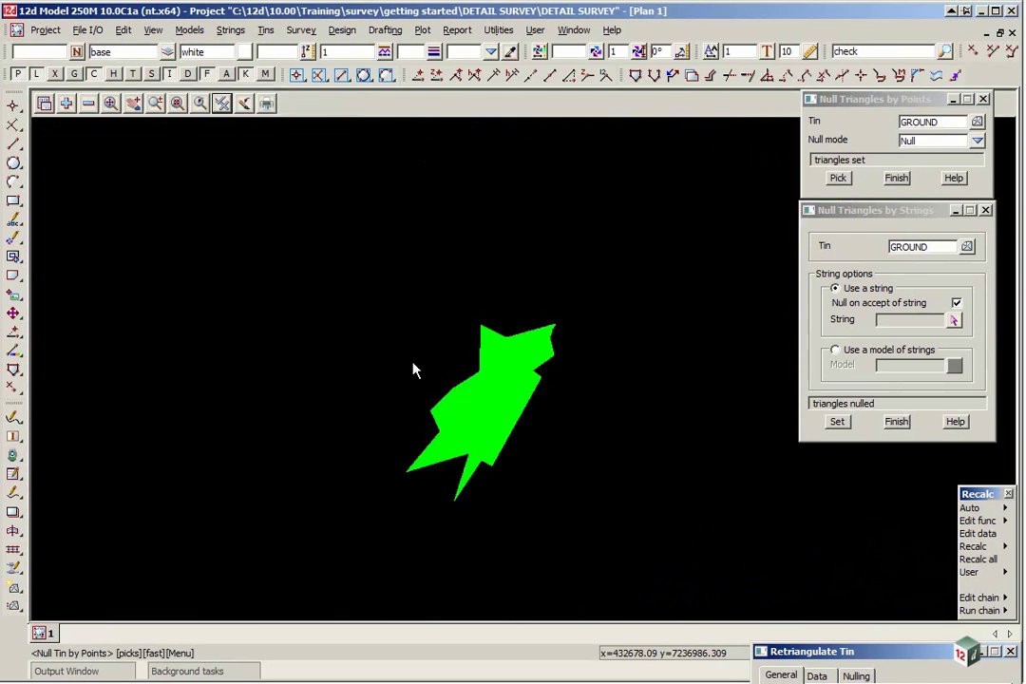
pyautogui.scroll(1, 397, 344)
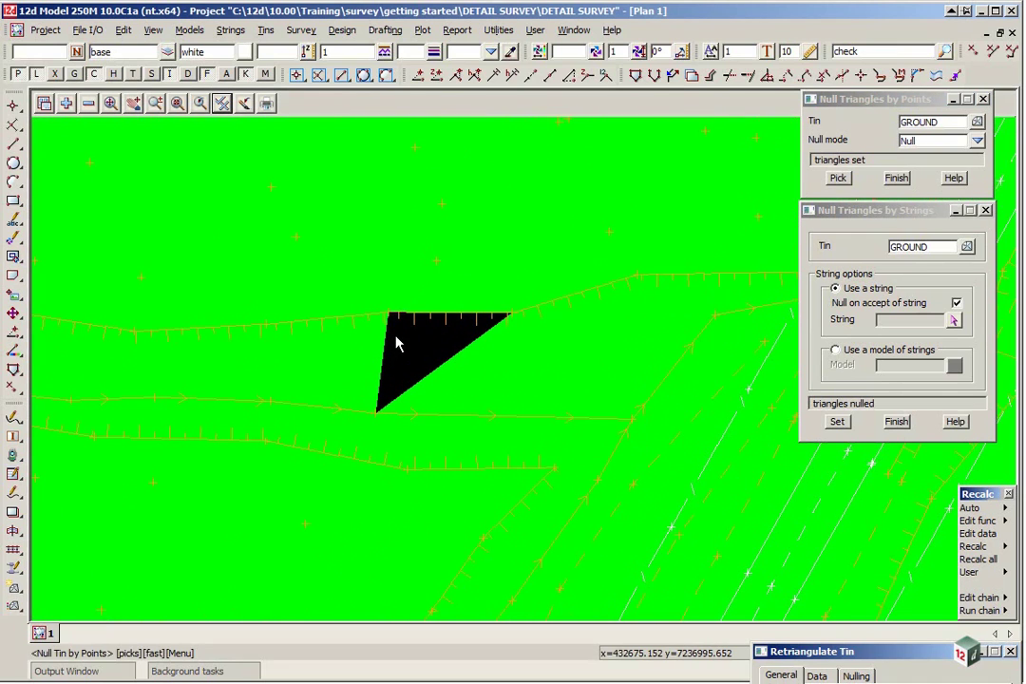
# Restore the black nulled triangle using Reset mode
pyautogui.click(977, 141)
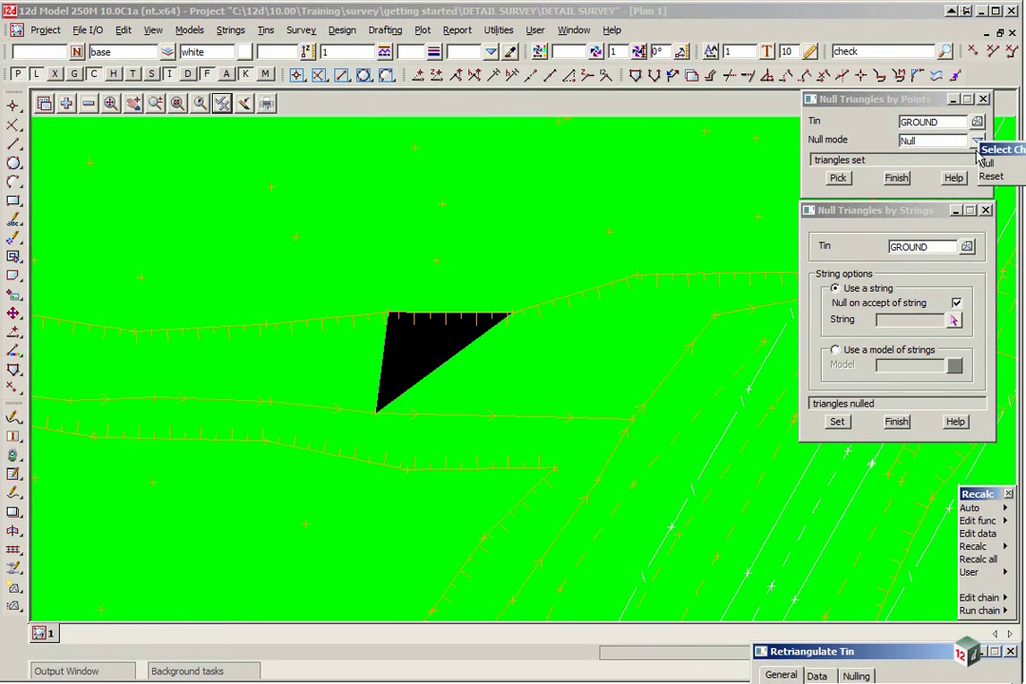
pyautogui.click(988, 176)
pyautogui.click(840, 179)
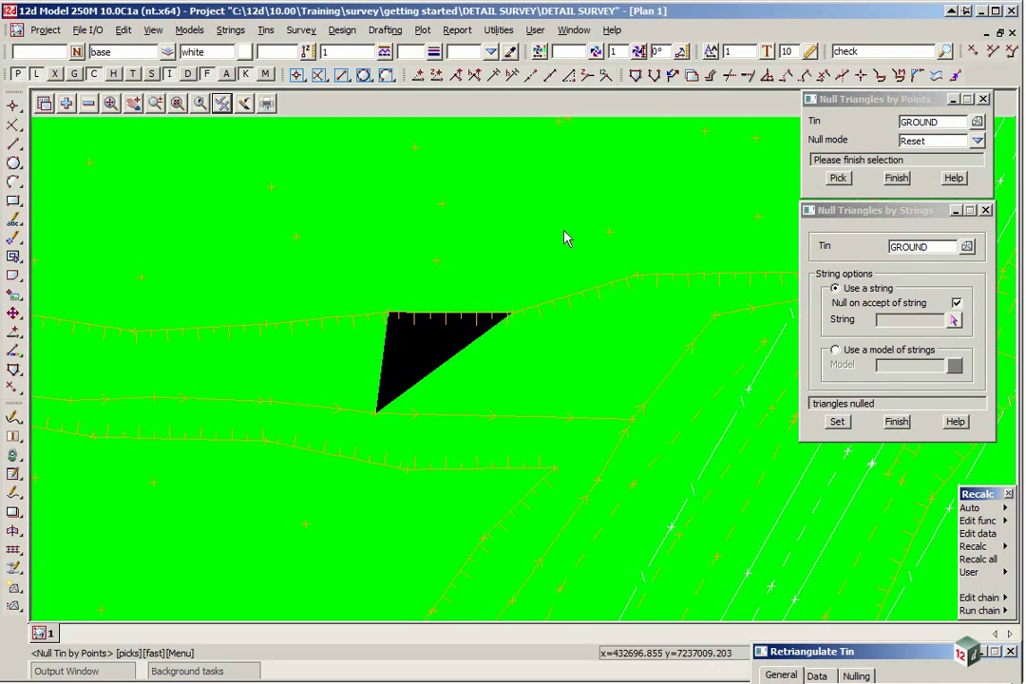
pyautogui.click(425, 352)
pyautogui.middleClick(426, 350)
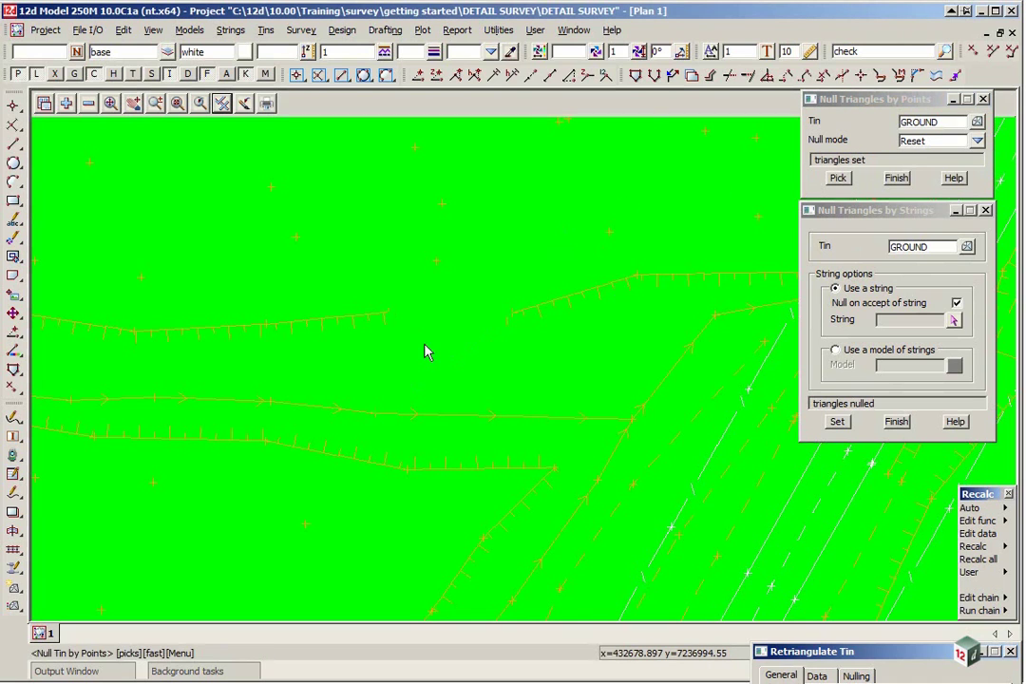
pyautogui.scroll(-3, 458, 275)
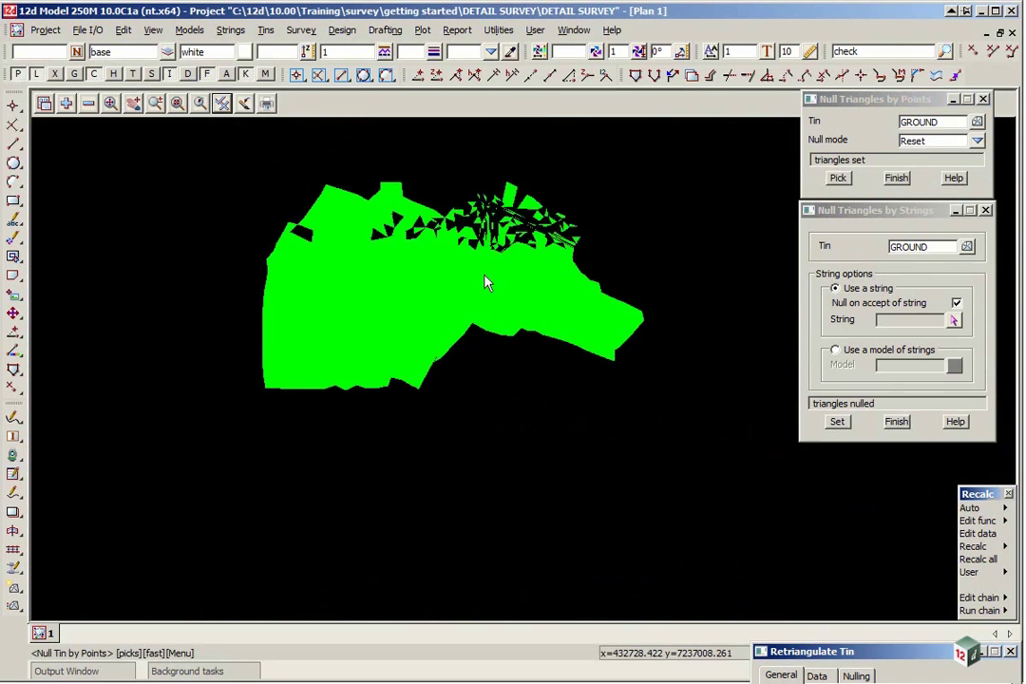
# Turn Tin solid off and finish both Null Triangles panels
pyautogui.click(221, 105)
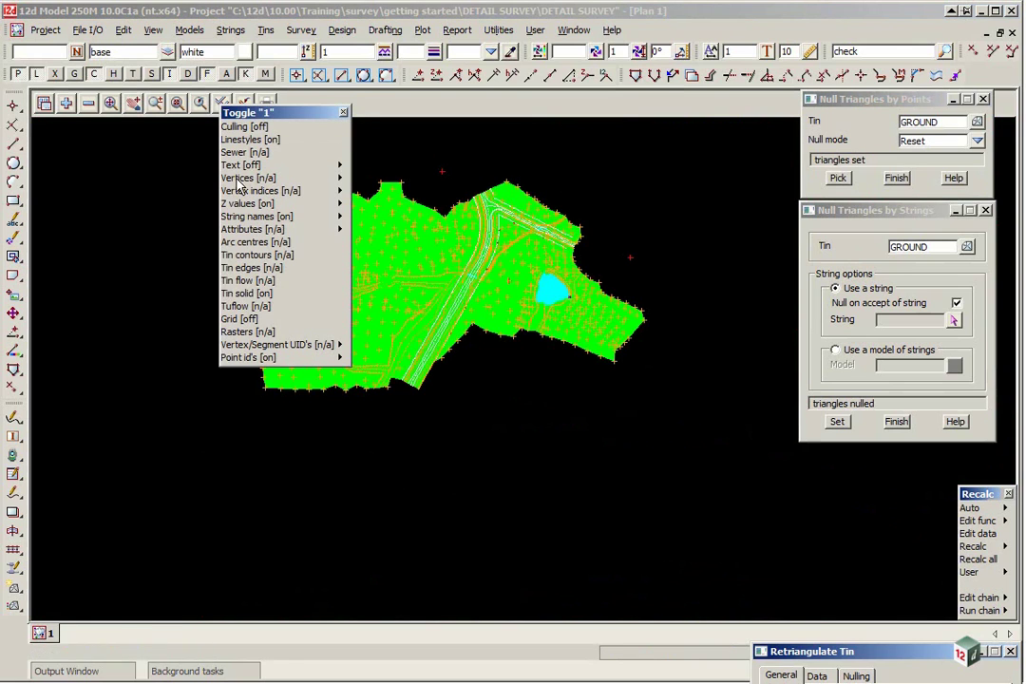
pyautogui.click(259, 296)
pyautogui.scroll(2, 415, 195)
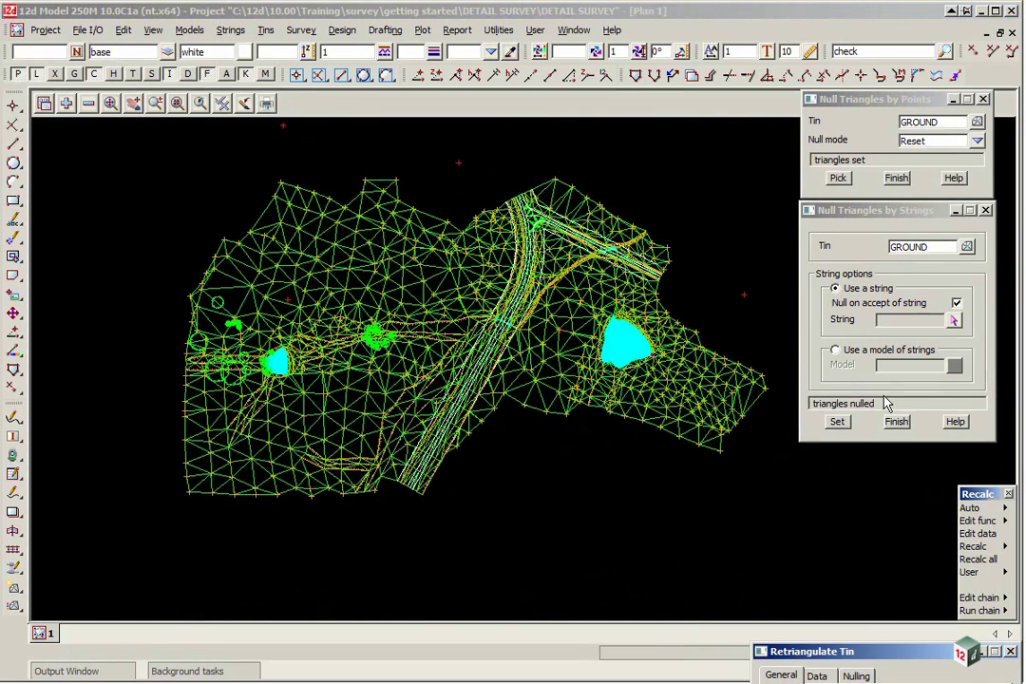
pyautogui.click(896, 424)
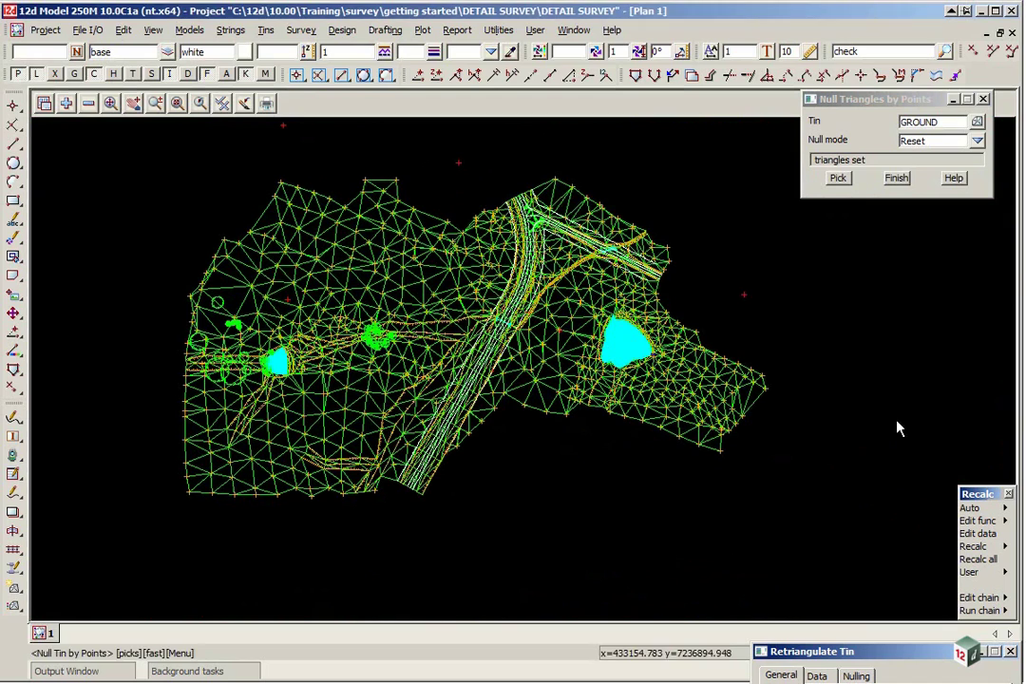
pyautogui.click(897, 179)
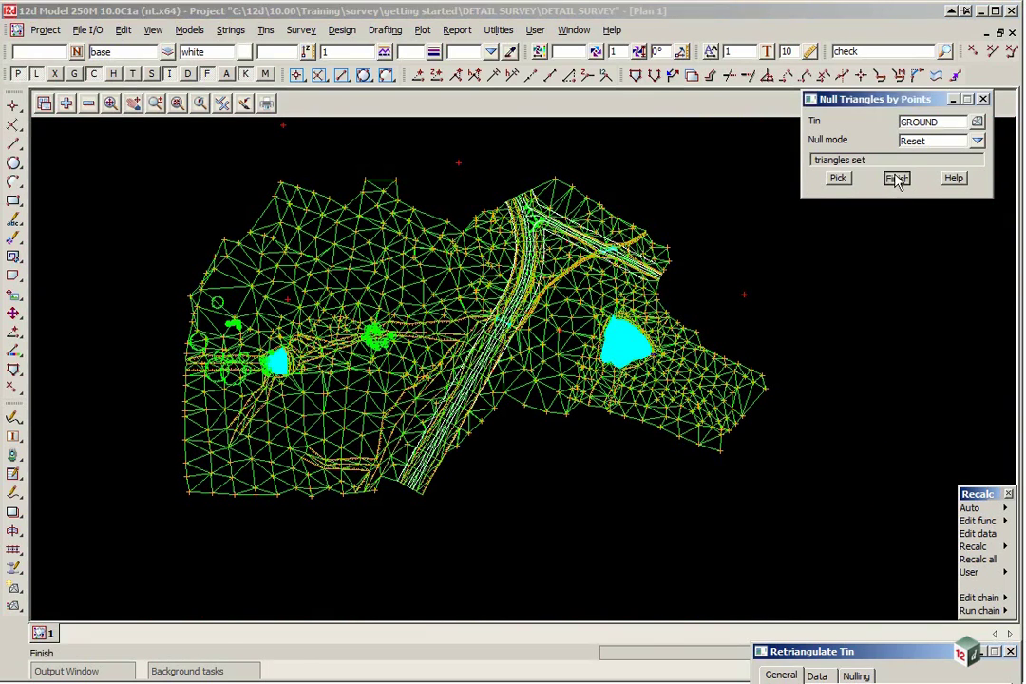
# Create boundary strings for the GROUND tin in model 'tin GROUND BDY,1', then open Retriangulate Tin
pyautogui.click(266, 30)
pyautogui.click(308, 169)
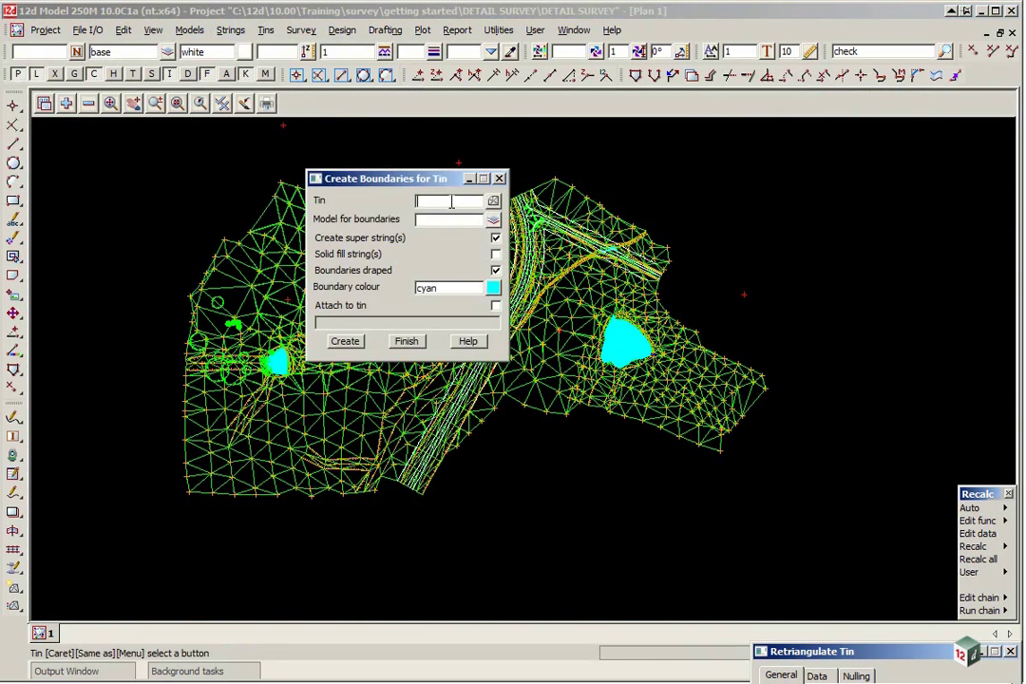
pyautogui.moveTo(412, 183); pyautogui.dragTo(720, 133)
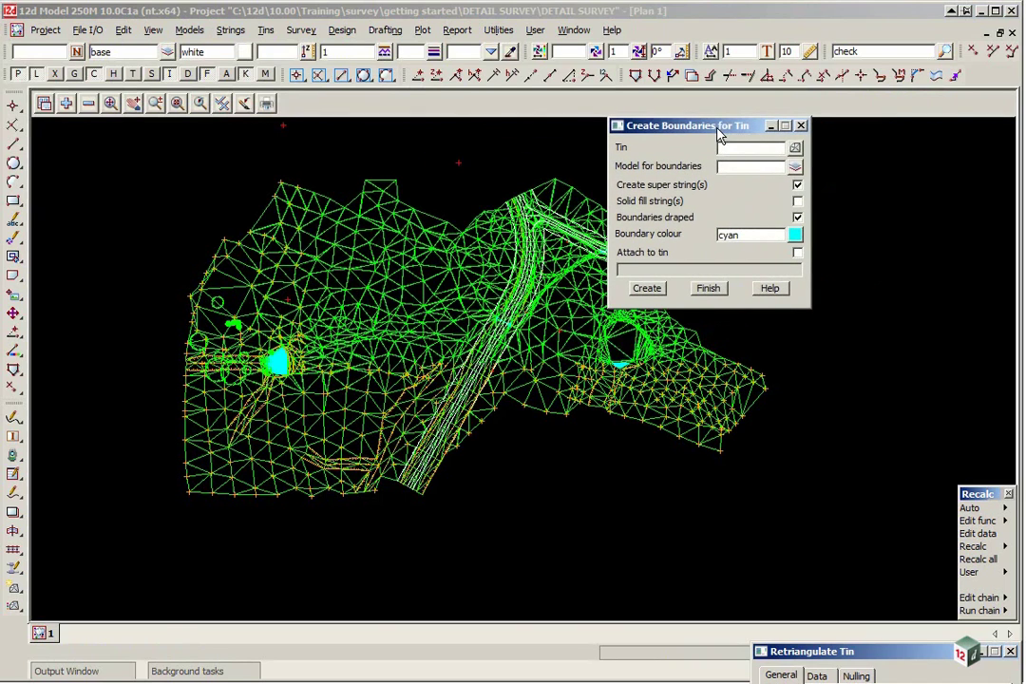
pyautogui.click(795, 147)
pyautogui.click(816, 188)
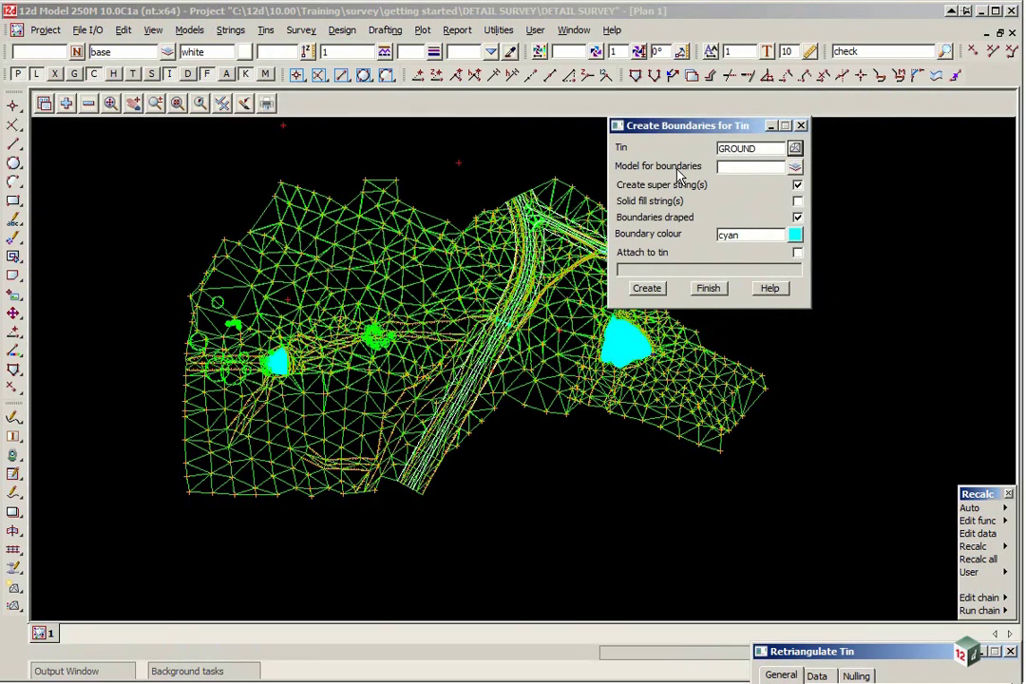
pyautogui.click(795, 168)
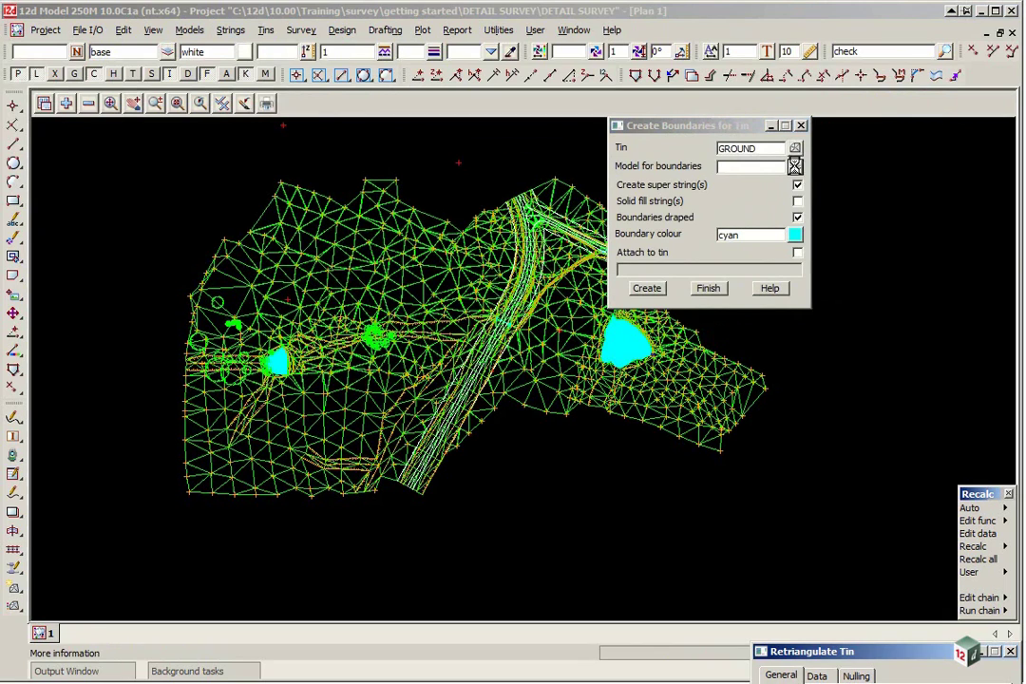
pyautogui.doubleClick(840, 452)
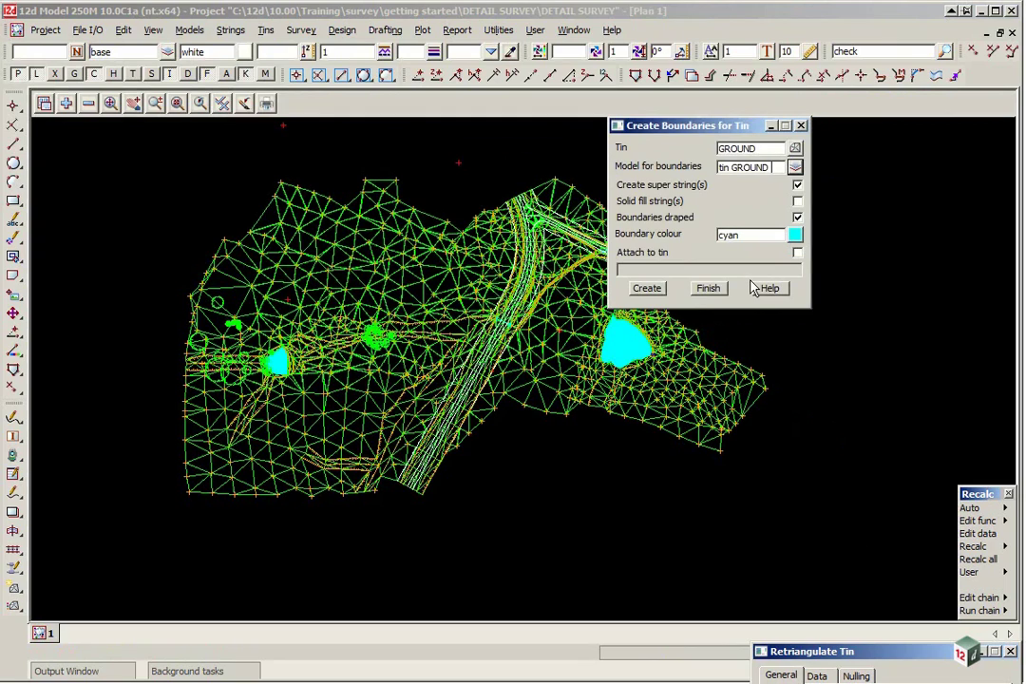
pyautogui.write('BDY,1')
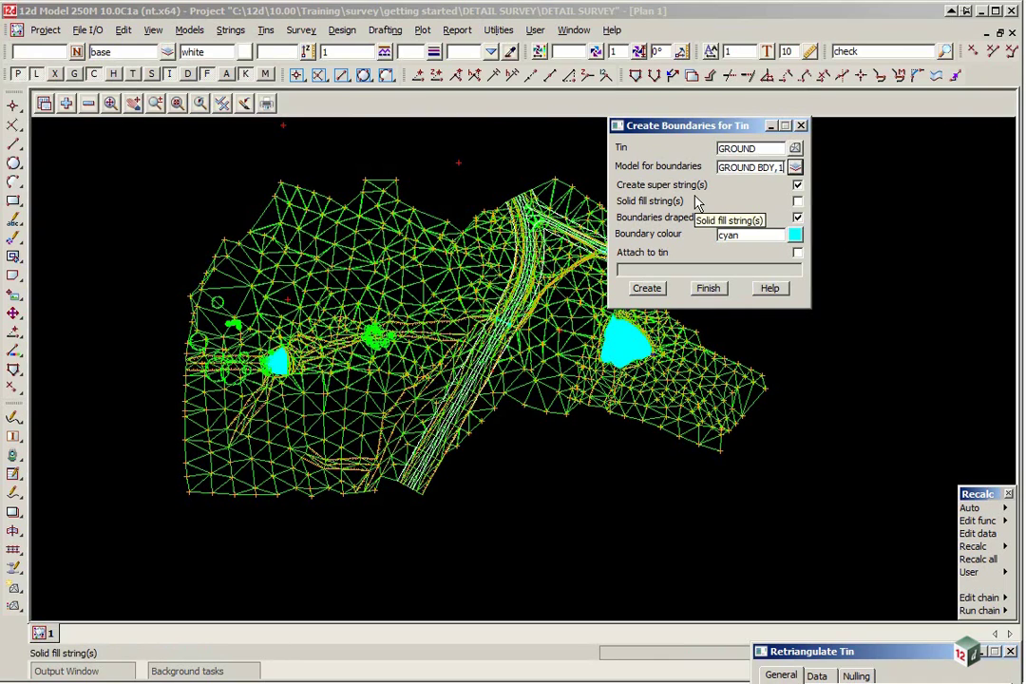
pyautogui.click(653, 293)
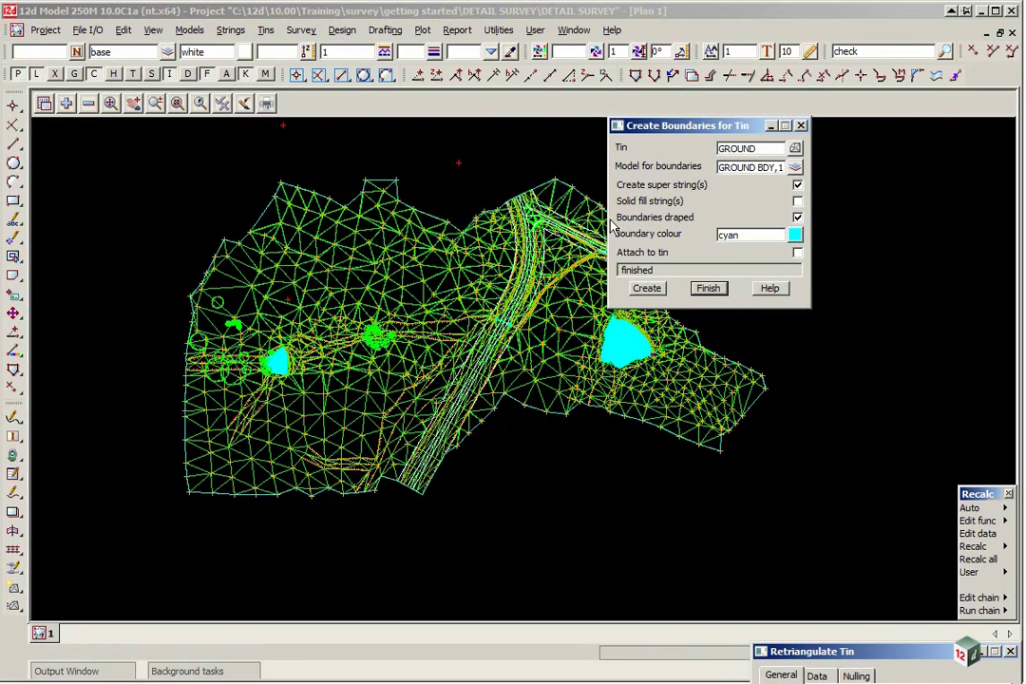
pyautogui.click(710, 290)
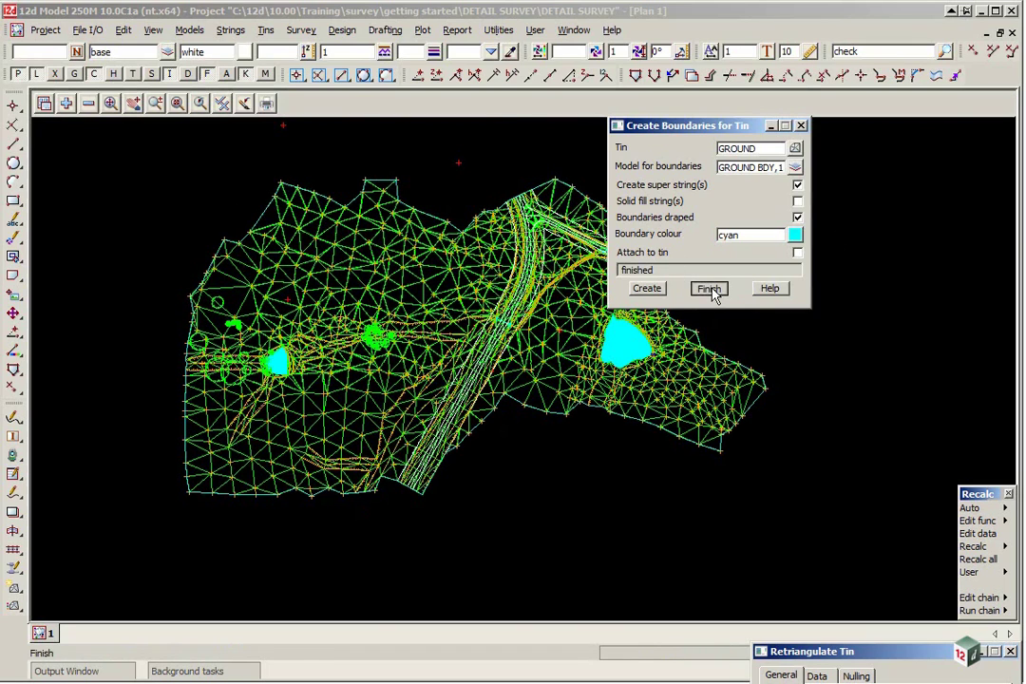
pyautogui.click(856, 665)
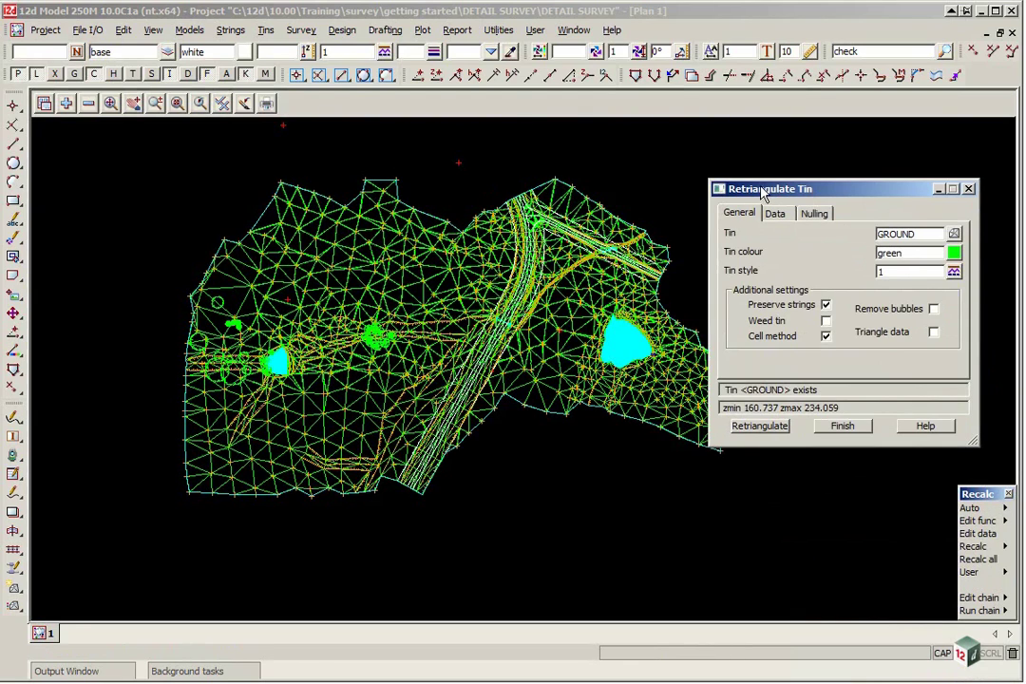
# Clear the angle and length limit values on the Nulling tab of Retriangulate Tin
pyautogui.moveTo(728, 191); pyautogui.dragTo(656, 128)
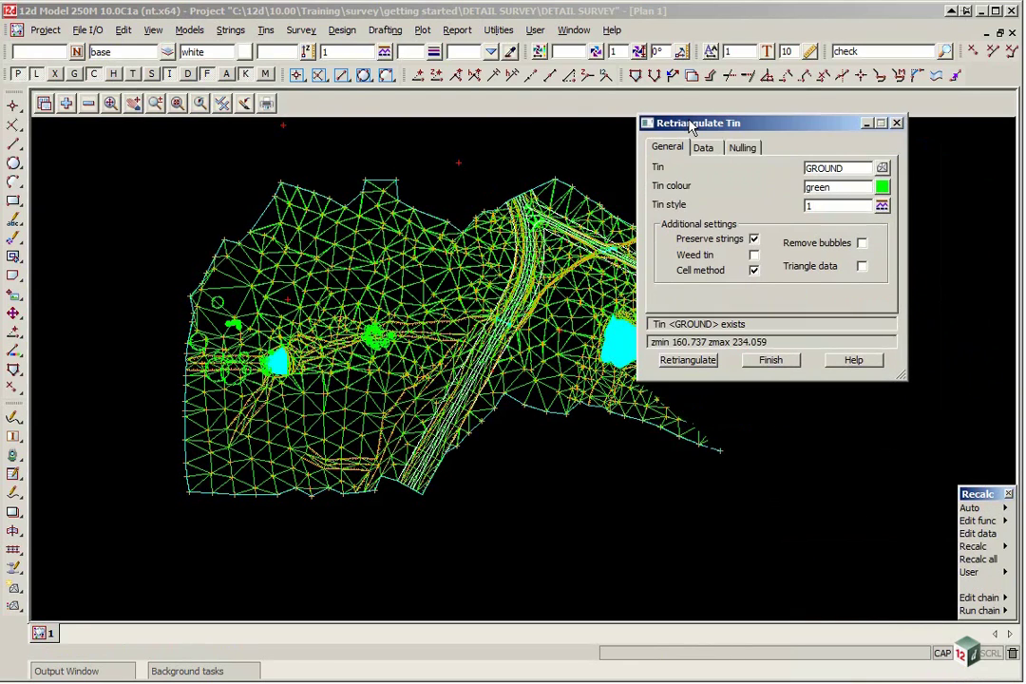
pyautogui.click(743, 147)
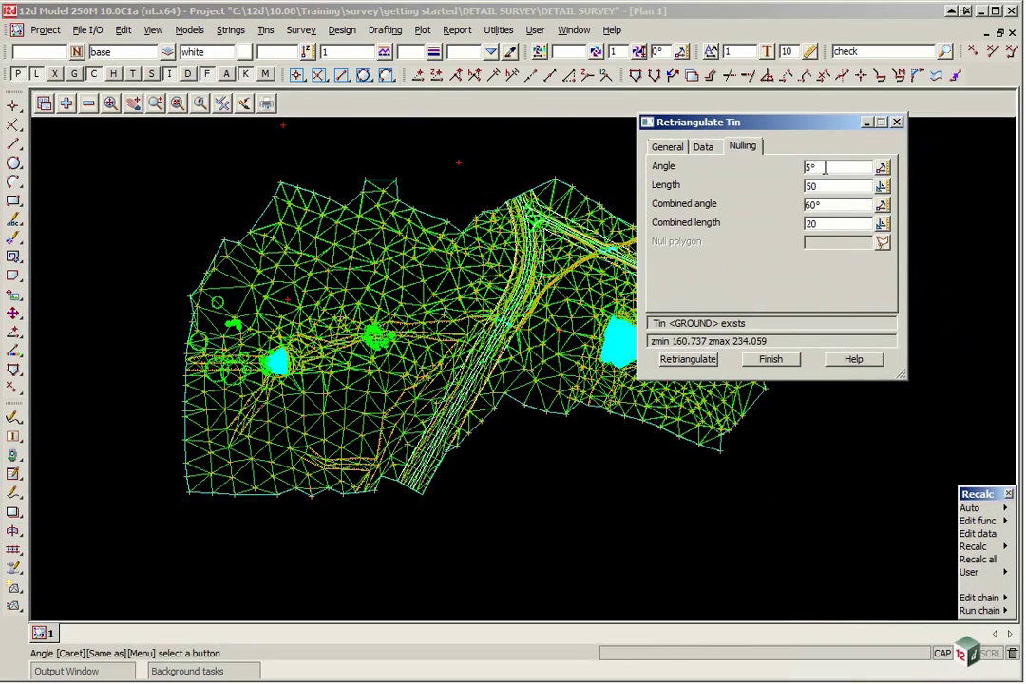
pyautogui.press('BackSpace')
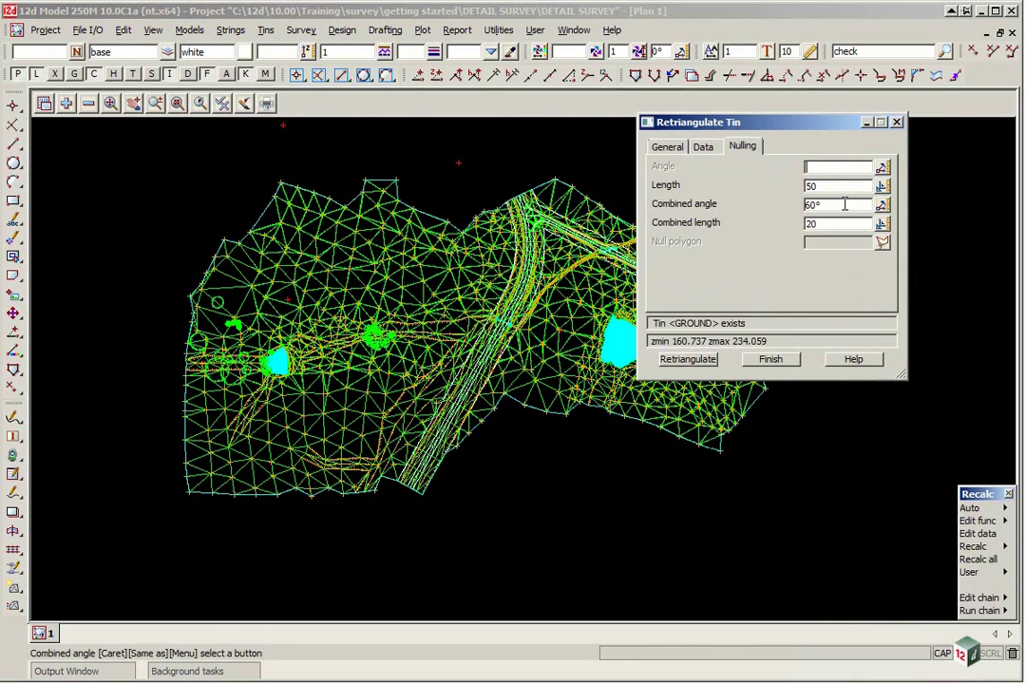
pyautogui.doubleClick(831, 185)
pyautogui.press('BackSpace')
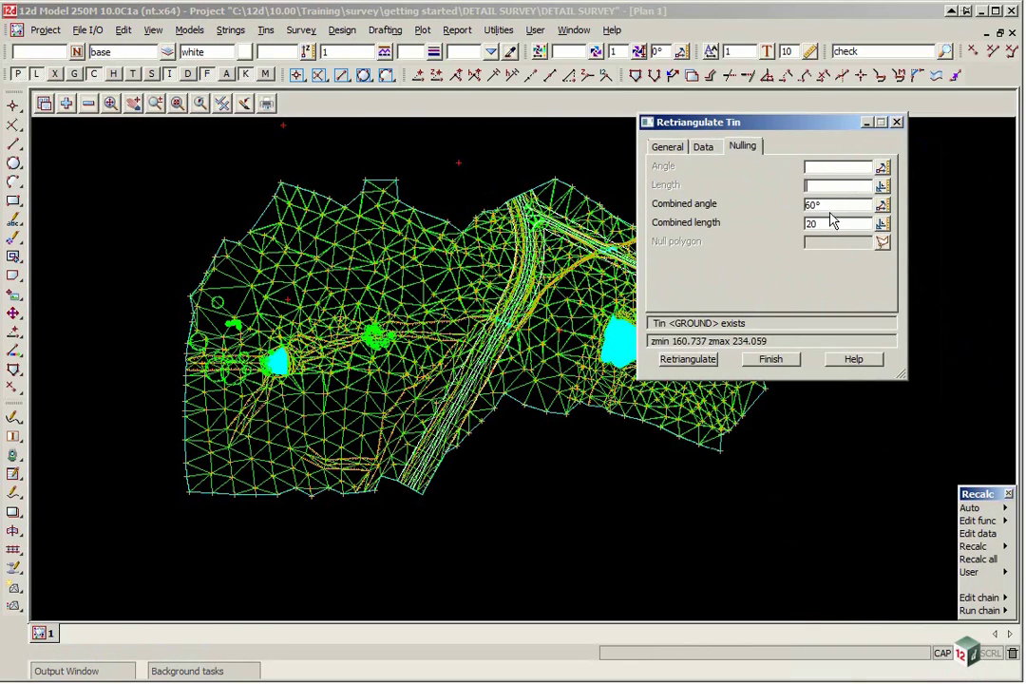
pyautogui.doubleClick(810, 205)
pyautogui.press('BackSpace')
pyautogui.doubleClick(810, 224)
pyautogui.press('BackSpace')
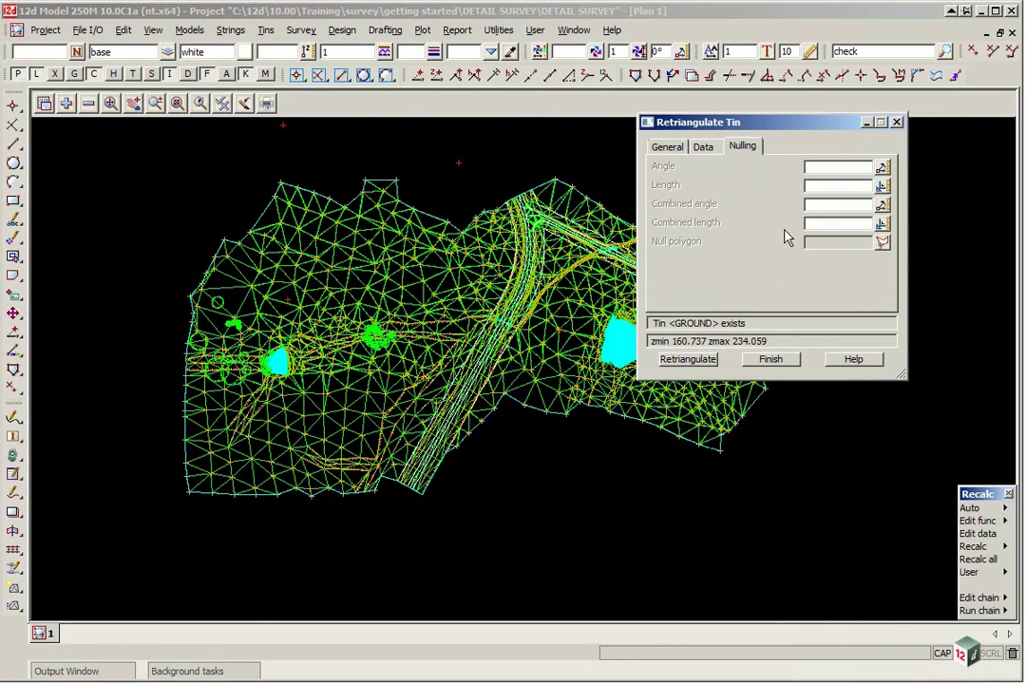
# Retriangulate the GROUND tin using the boundary string as the null polygon, then finish
pyautogui.click(883, 244)
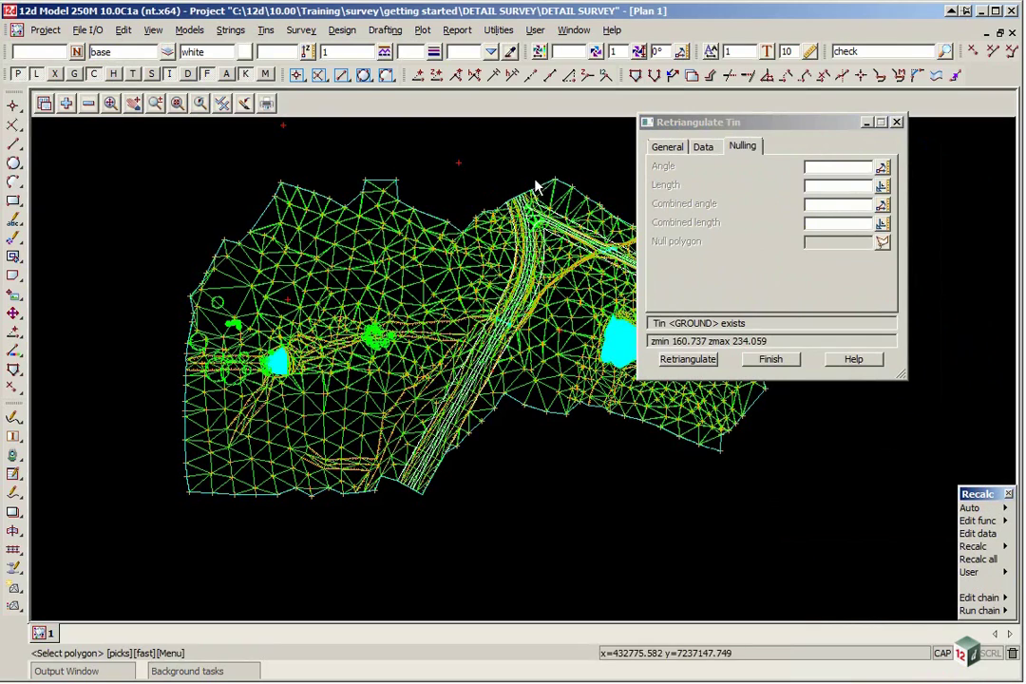
pyautogui.click(431, 222)
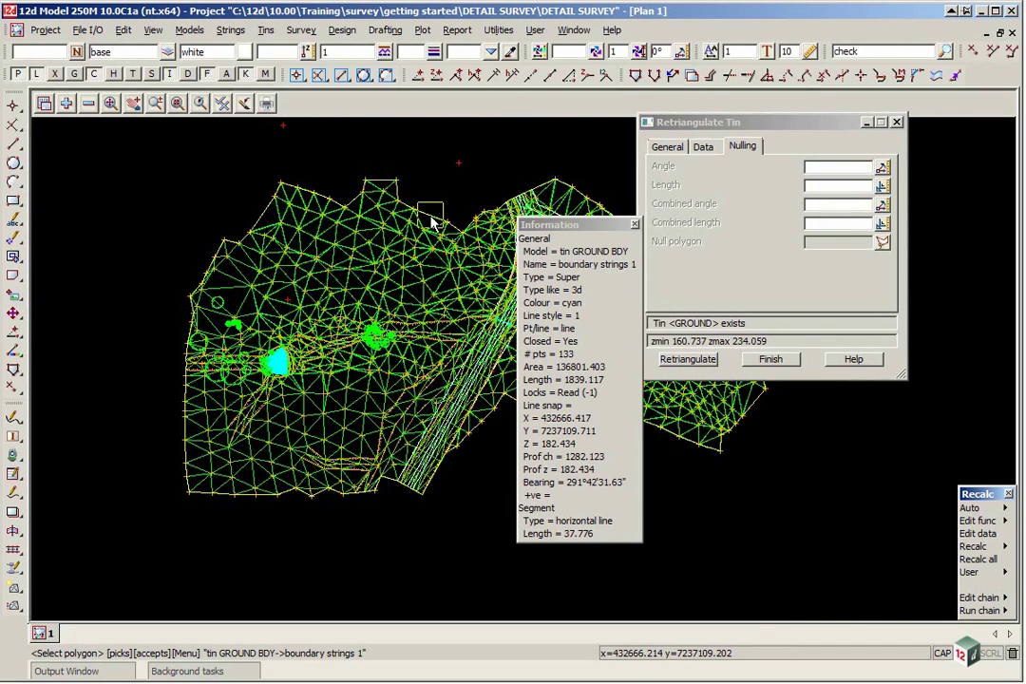
pyautogui.middleClick(431, 223)
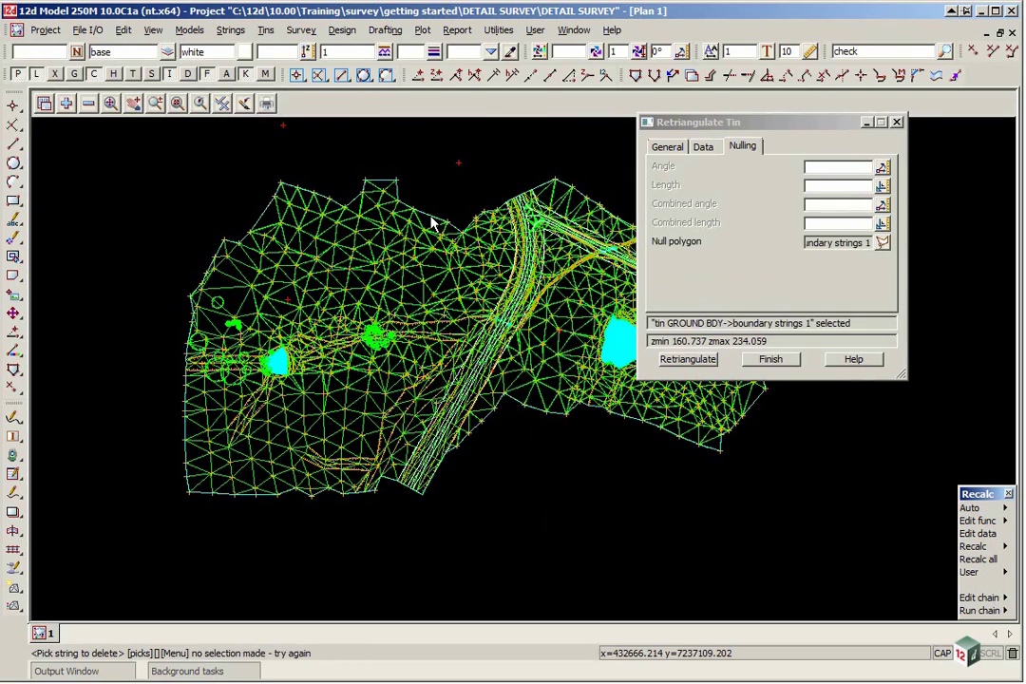
pyautogui.click(688, 360)
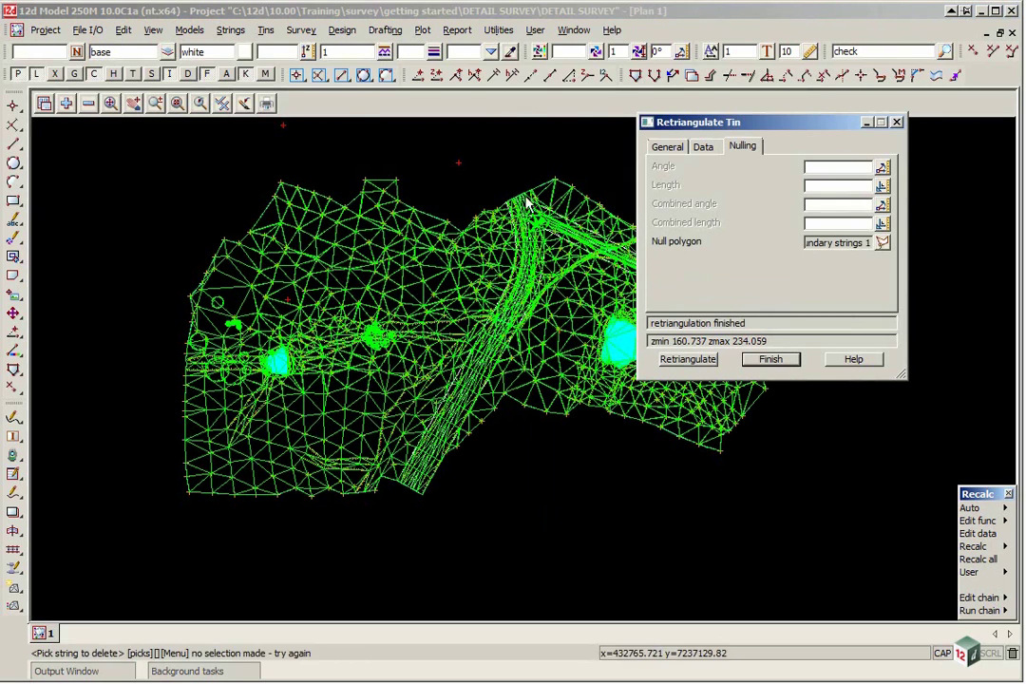
pyautogui.scroll(3, 529, 167)
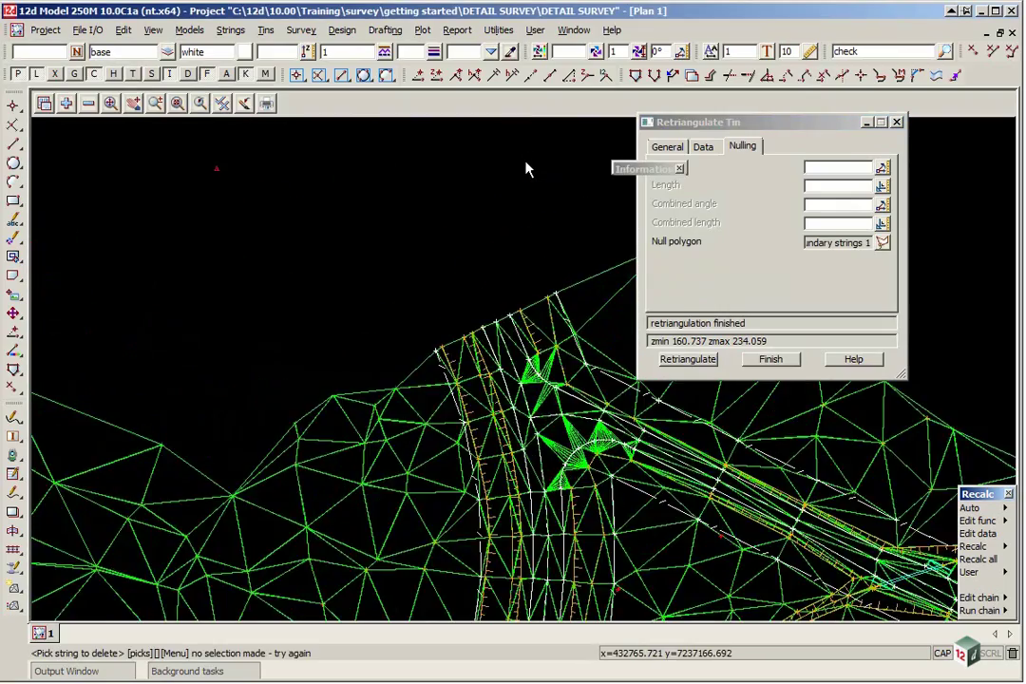
pyautogui.scroll(-2, 231, 257)
pyautogui.scroll(3, 499, 238)
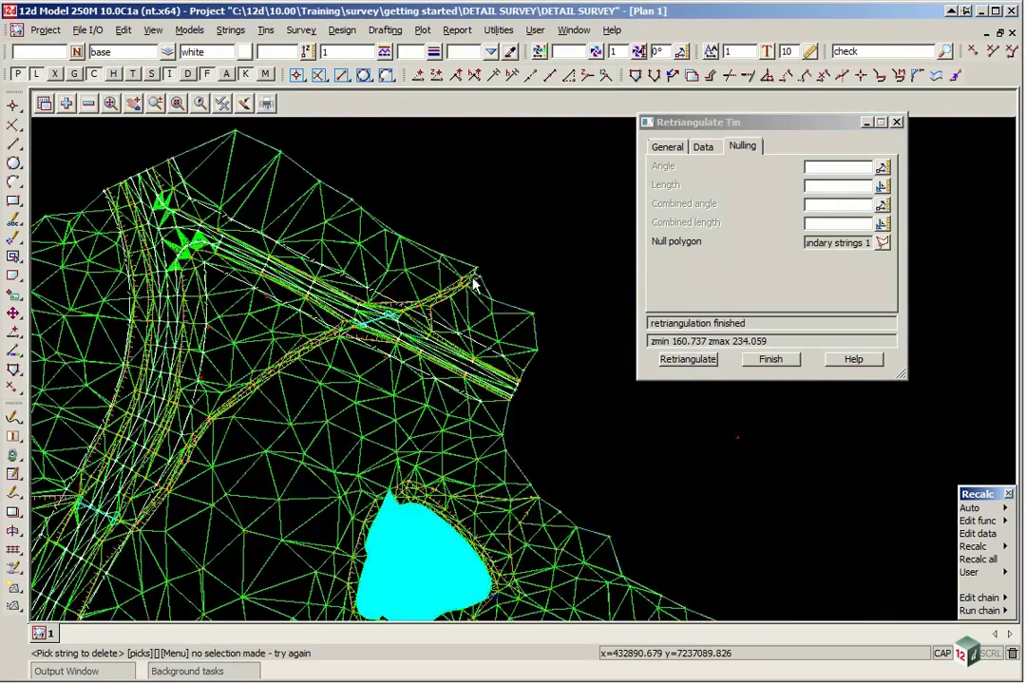
pyautogui.scroll(-5, 506, 230)
pyautogui.scroll(3, 506, 230)
pyautogui.scroll(2, 307, 452)
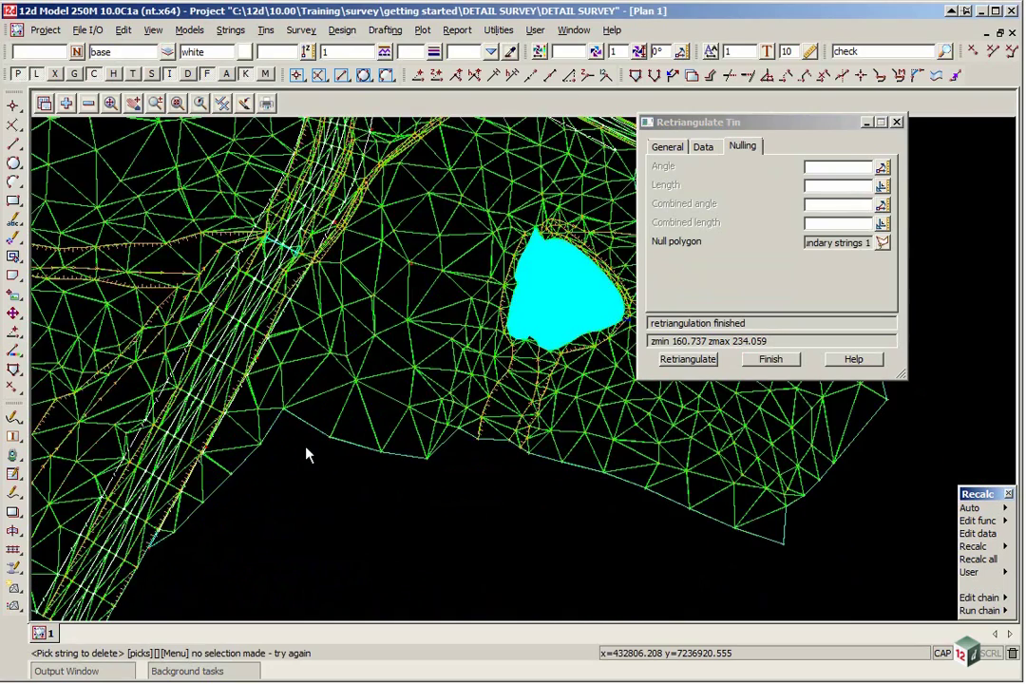
pyautogui.click(777, 365)
pyautogui.scroll(-6, 789, 395)
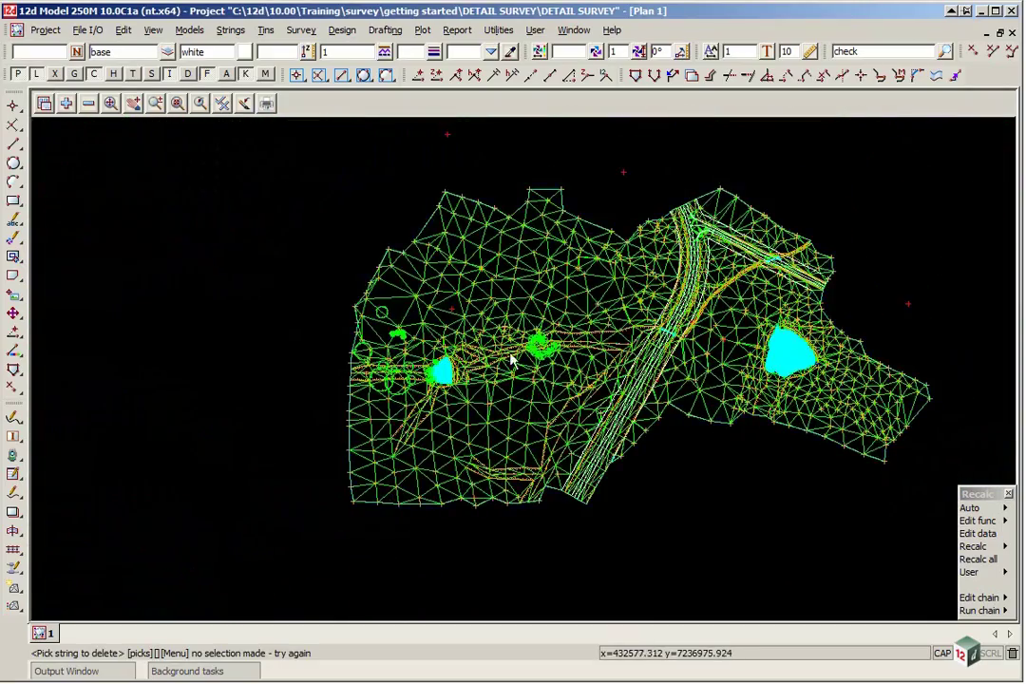
# Toggle Plan 1 to show the GROUND tin as contours instead of triangle edges
pyautogui.scroll(6, 545, 344)
pyautogui.scroll(-2, 532, 380)
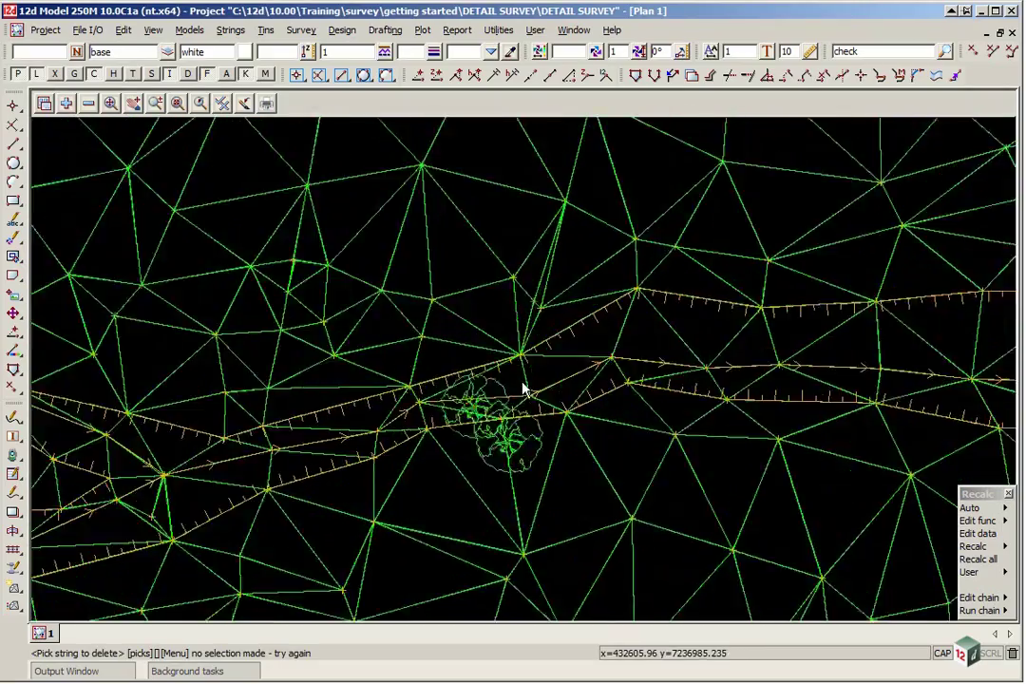
pyautogui.scroll(4, 541, 342)
pyautogui.scroll(-1, 543, 345)
pyautogui.scroll(-5, 542, 345)
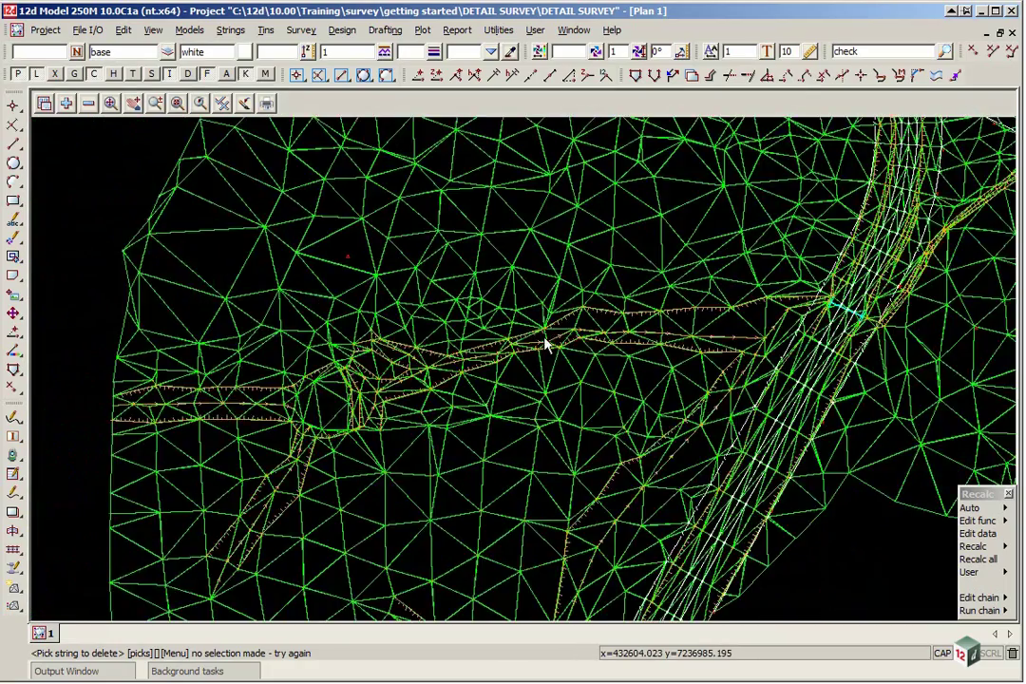
pyautogui.click(223, 105)
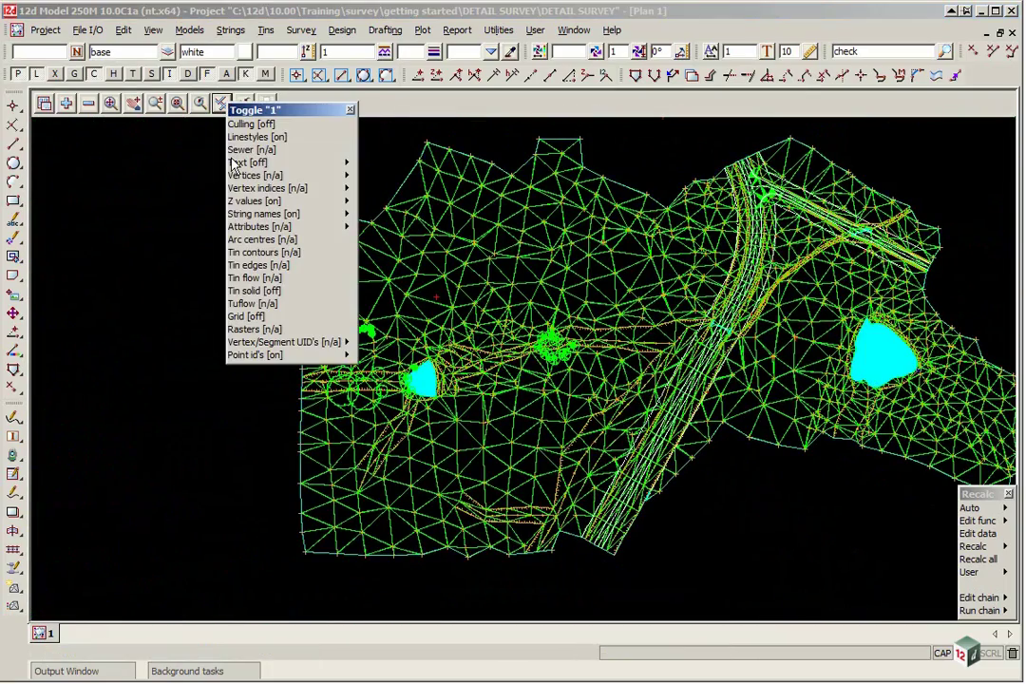
pyautogui.click(263, 254)
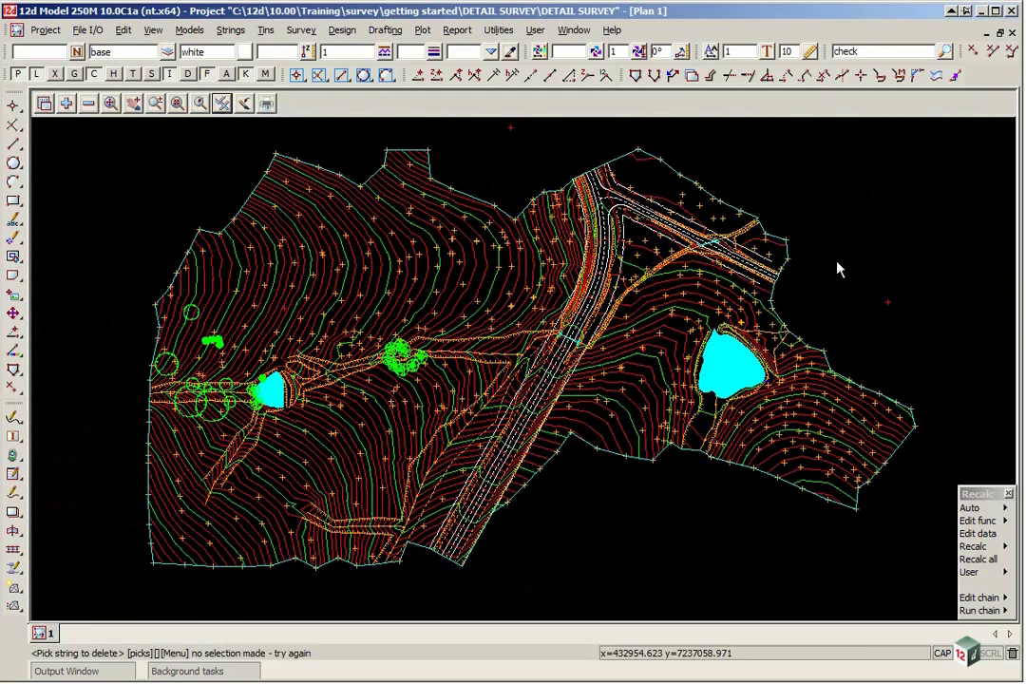
pyautogui.scroll(3, 653, 268)
pyautogui.scroll(-4, 664, 291)
pyautogui.scroll(3, 412, 330)
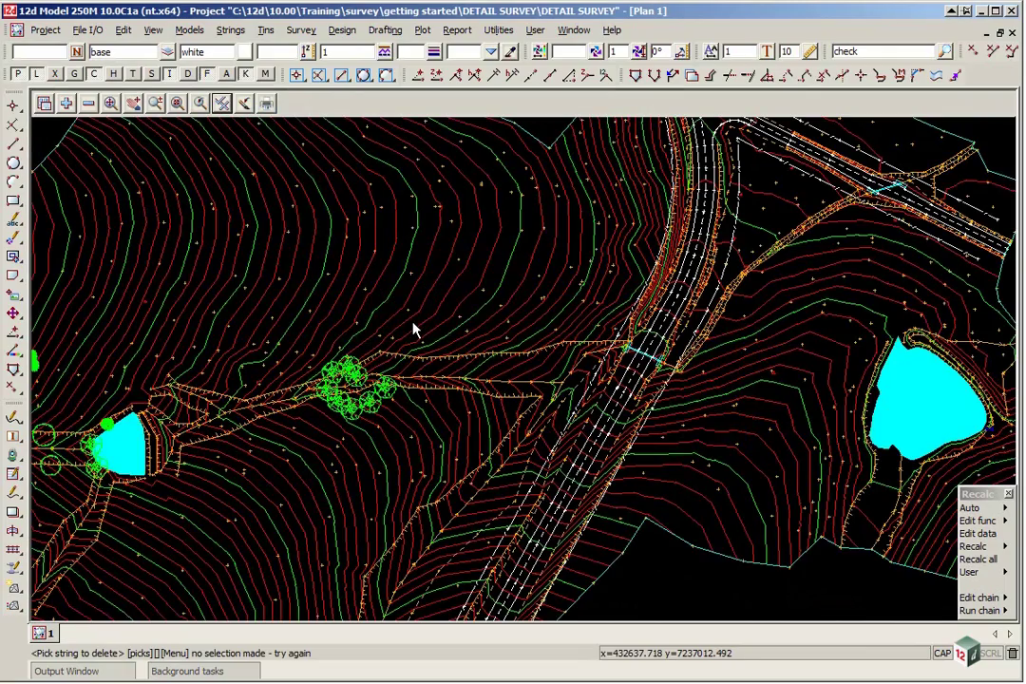
pyautogui.scroll(-2, 413, 330)
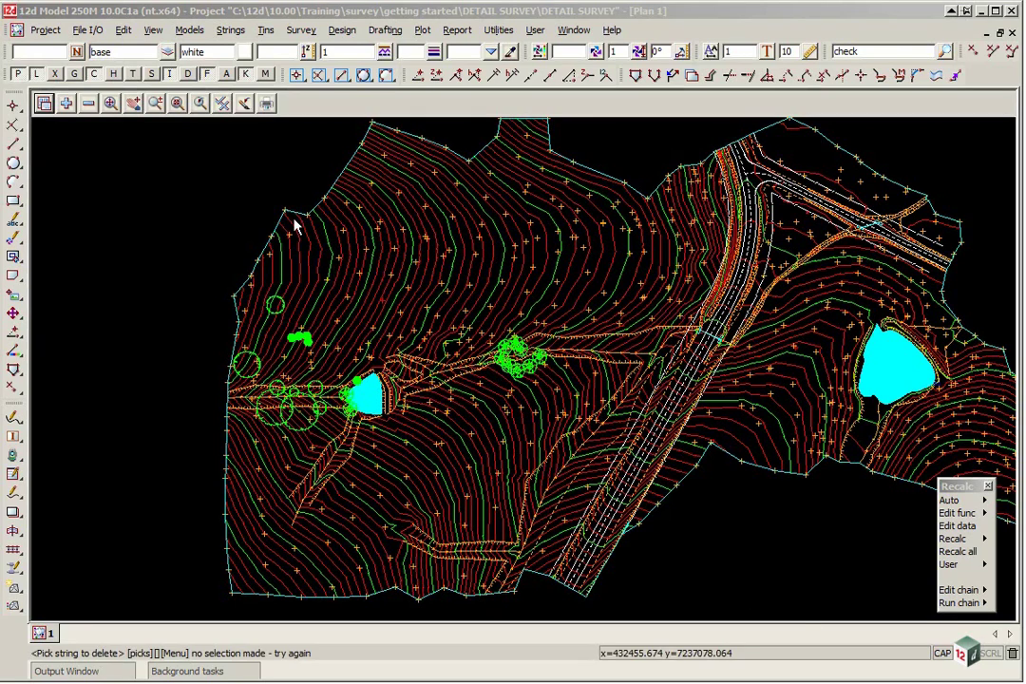
# Create a new Perspective OpenGL view and add all models to it
pyautogui.click(154, 32)
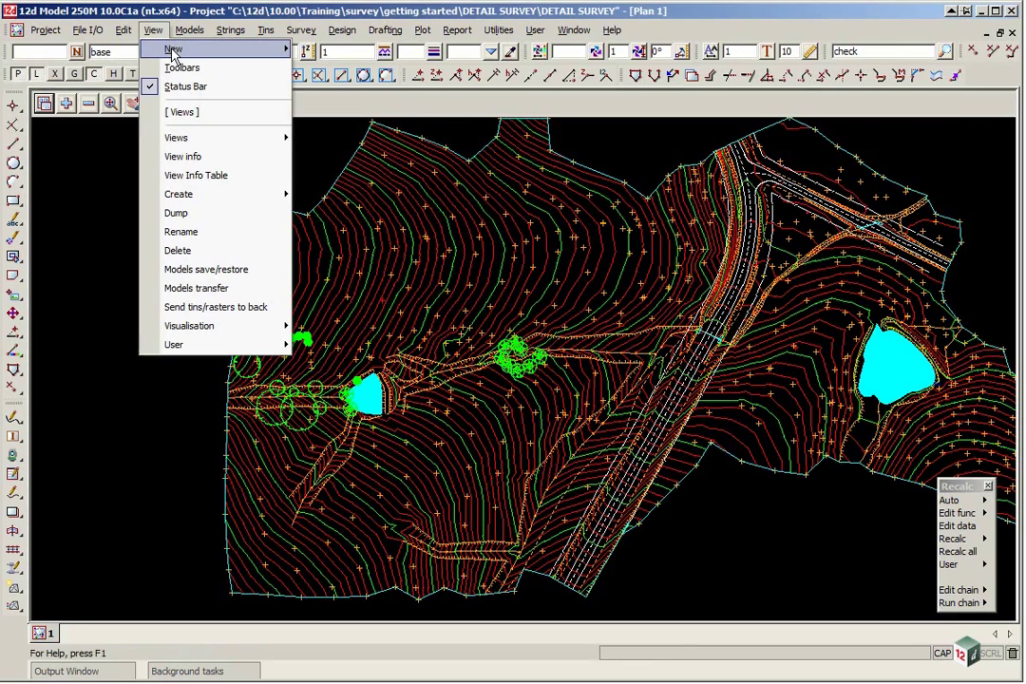
pyautogui.moveTo(174, 49)
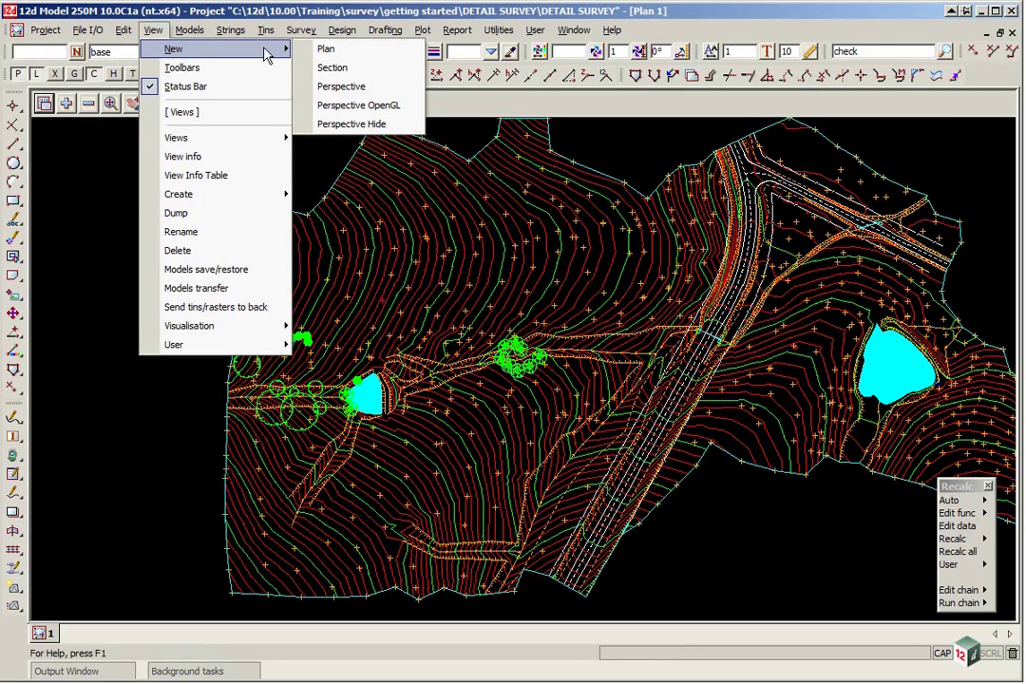
pyautogui.click(352, 107)
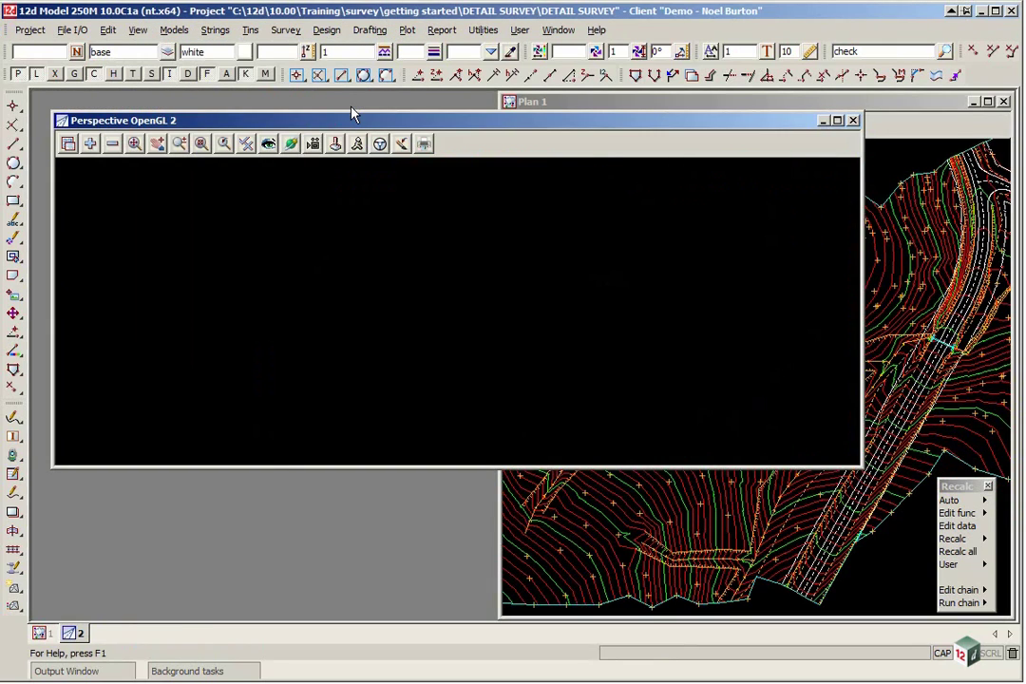
pyautogui.click(91, 145)
pyautogui.moveTo(143, 184); pyautogui.dragTo(184, 464)
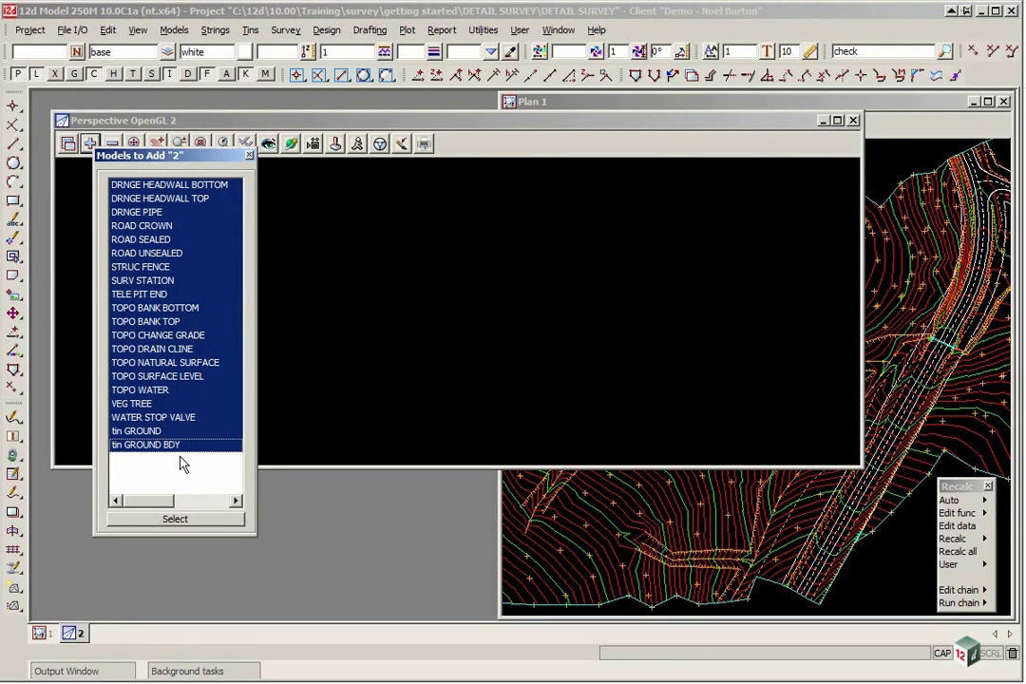
pyautogui.click(176, 520)
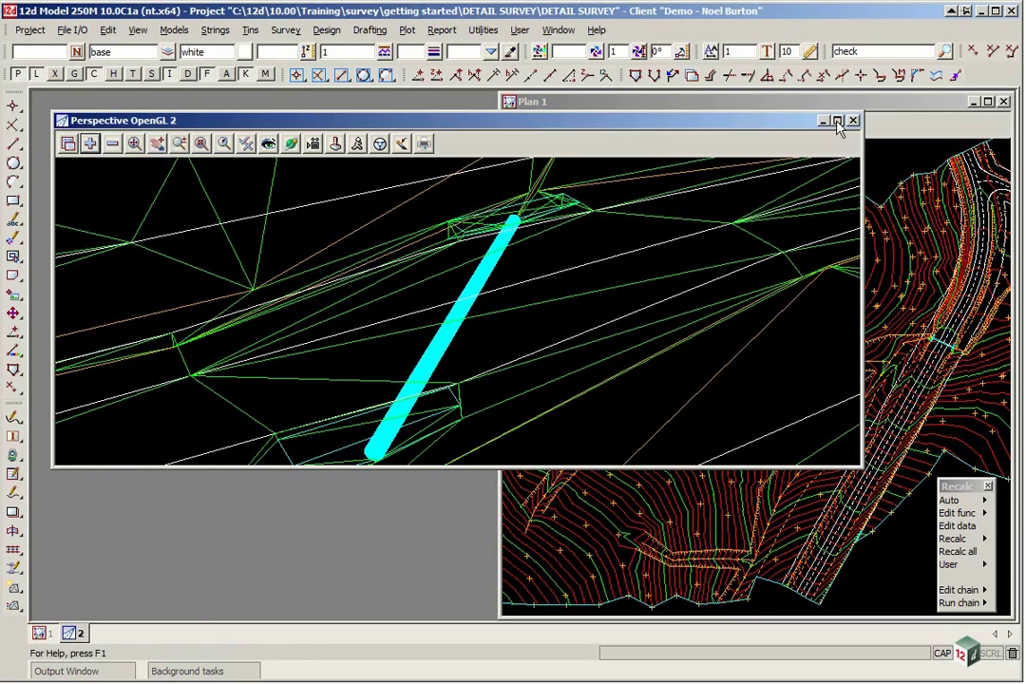
# Maximize the Perspective OpenGL 2 view, tilt it lower and fit the terrain
pyautogui.click(838, 121)
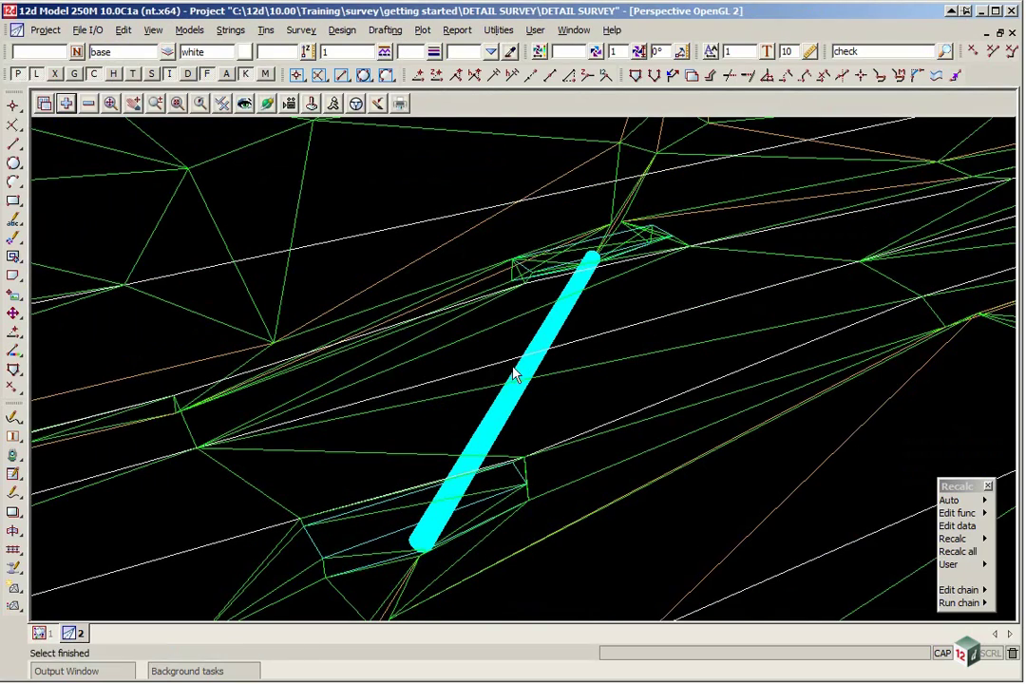
pyautogui.scroll(-5, 519, 372)
pyautogui.moveTo(529, 370); pyautogui.dragTo(498, 269, button='middle')
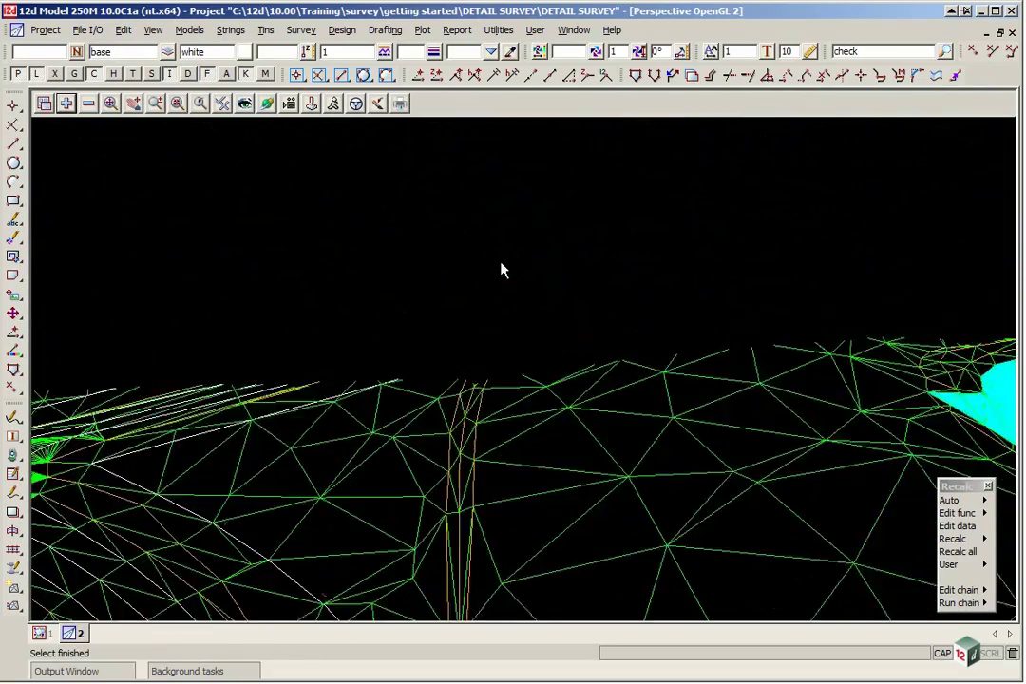
pyautogui.click(111, 104)
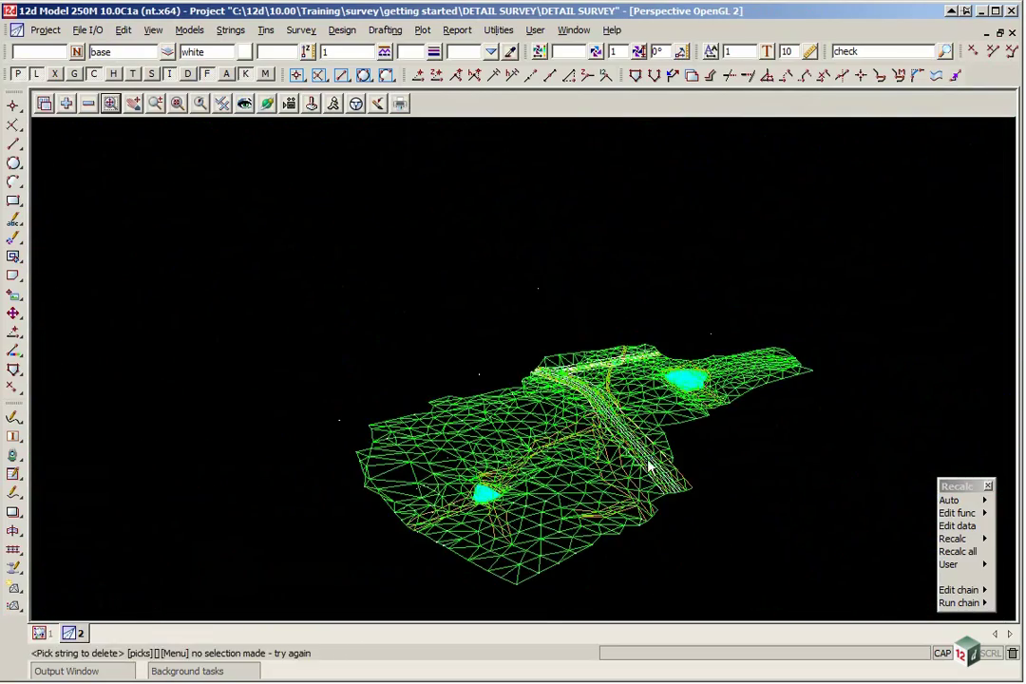
pyautogui.scroll(4, 614, 426)
pyautogui.scroll(5, 611, 424)
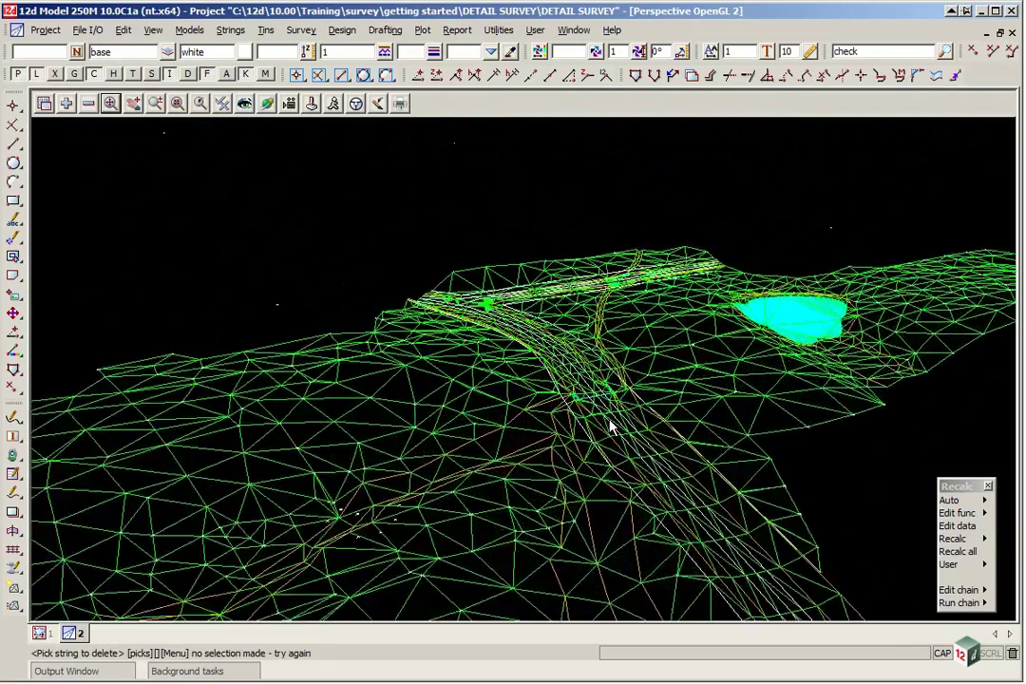
pyautogui.scroll(6, 618, 369)
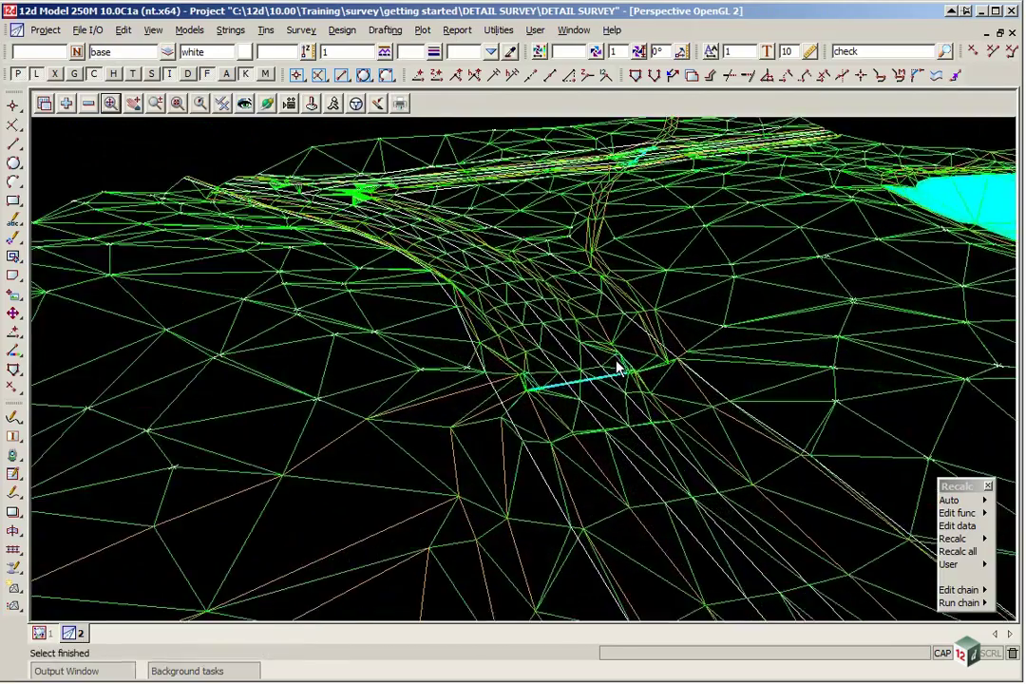
# Orbit around the terrain to inspect the drainage pipe, then fit the view
pyautogui.click(267, 105)
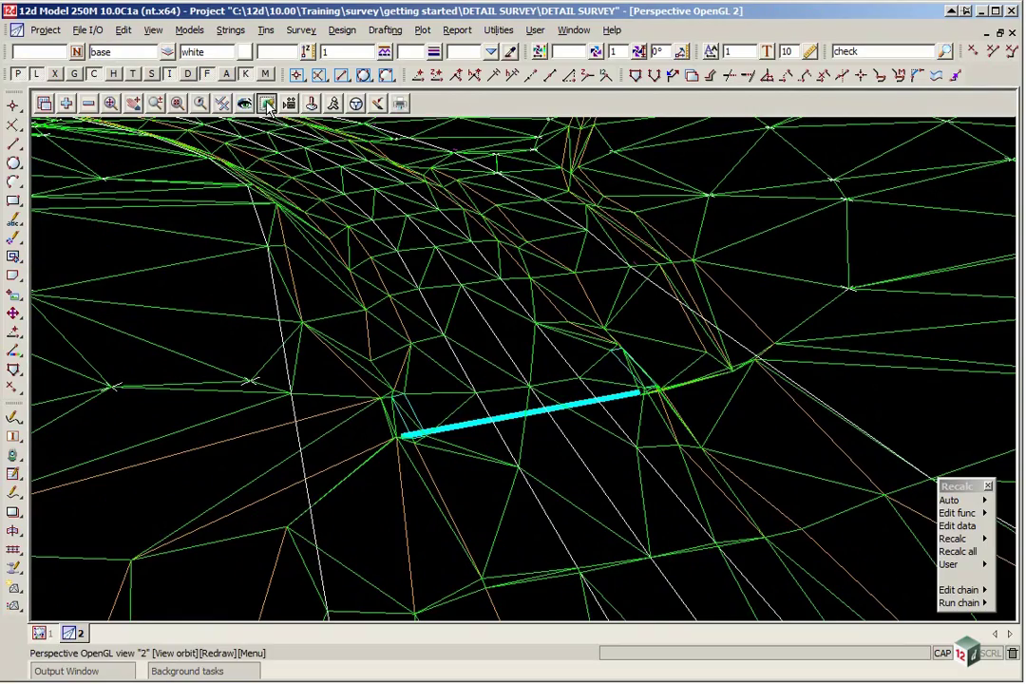
pyautogui.moveTo(557, 435); pyautogui.dragTo(465, 359)
pyautogui.scroll(2, 513, 365)
pyautogui.press('Escape')
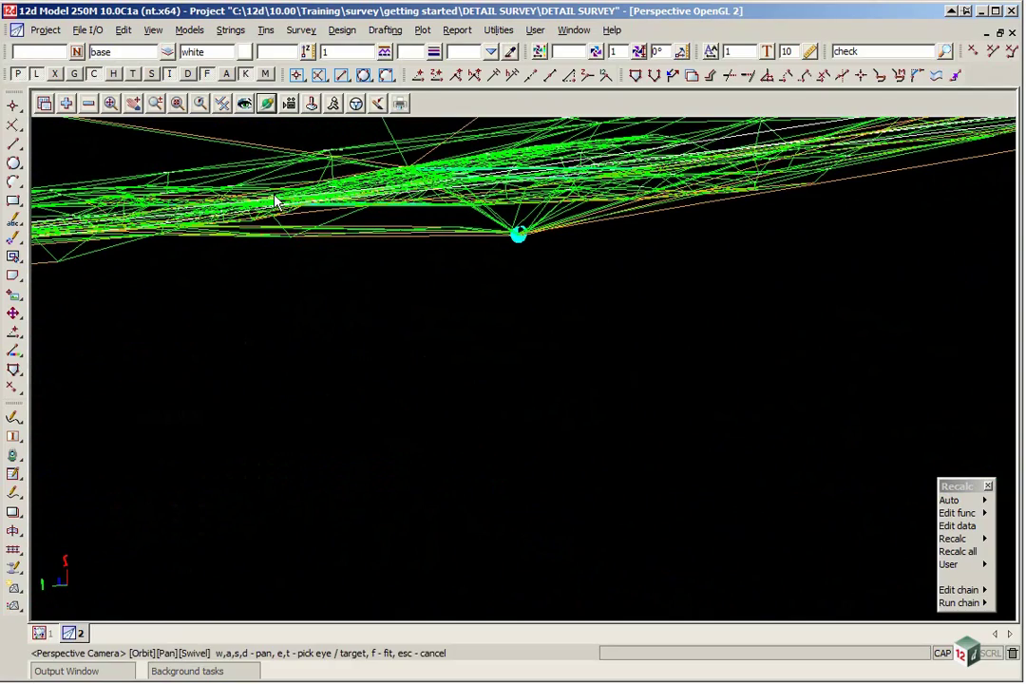
pyautogui.click(110, 103)
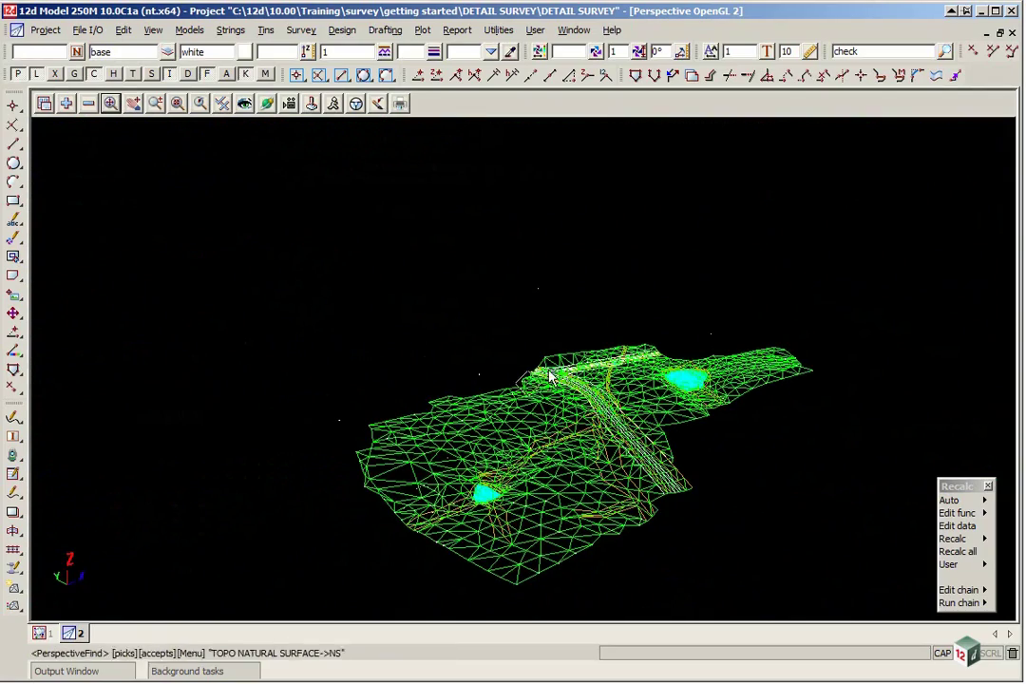
pyautogui.scroll(5, 641, 411)
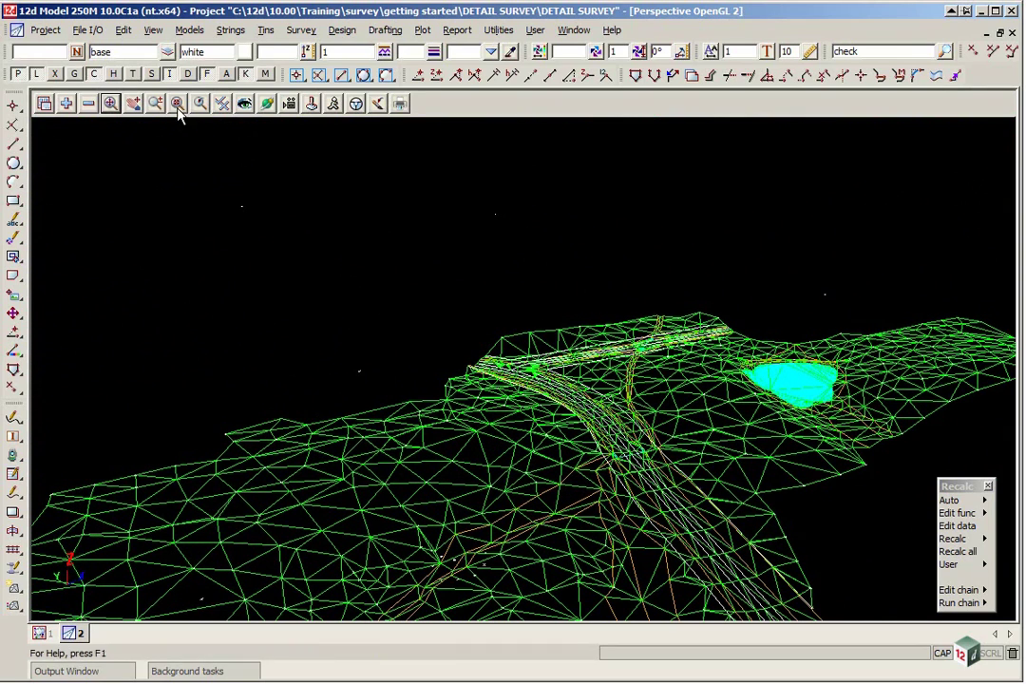
# Shade the perspective terrain as a green surface and orbit to a new angle
pyautogui.click(222, 103)
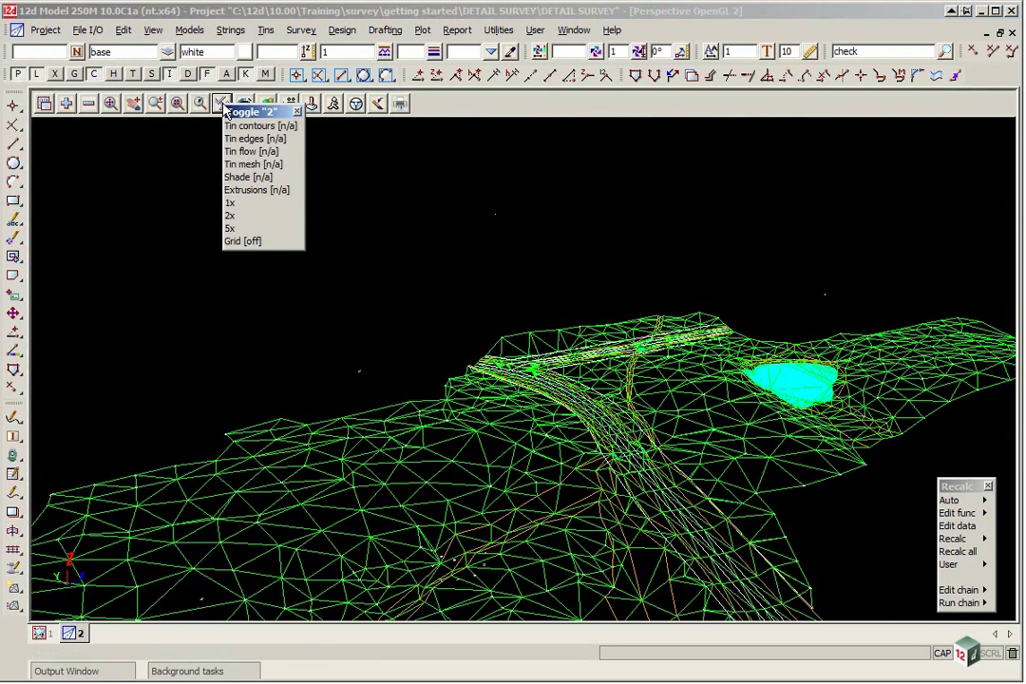
pyautogui.click(242, 178)
pyautogui.moveTo(535, 437)
pyautogui.mouseDown()
pyautogui.moveTo(561, 445)
pyautogui.moveTo(545, 394)
pyautogui.moveTo(474, 291)
pyautogui.moveTo(414, 228)
pyautogui.moveTo(612, 361)
pyautogui.moveTo(481, 327)
pyautogui.moveTo(648, 411)
pyautogui.moveTo(639, 464)
pyautogui.moveTo(474, 333)
pyautogui.moveTo(530, 564)
pyautogui.moveTo(763, 362)
pyautogui.moveTo(467, 434)
pyautogui.moveTo(454, 411)
pyautogui.moveTo(481, 268)
pyautogui.moveTo(362, 492)
pyautogui.moveTo(494, 471)
pyautogui.moveTo(500, 503)
pyautogui.moveTo(351, 502)
pyautogui.moveTo(451, 289)
pyautogui.mouseUp()
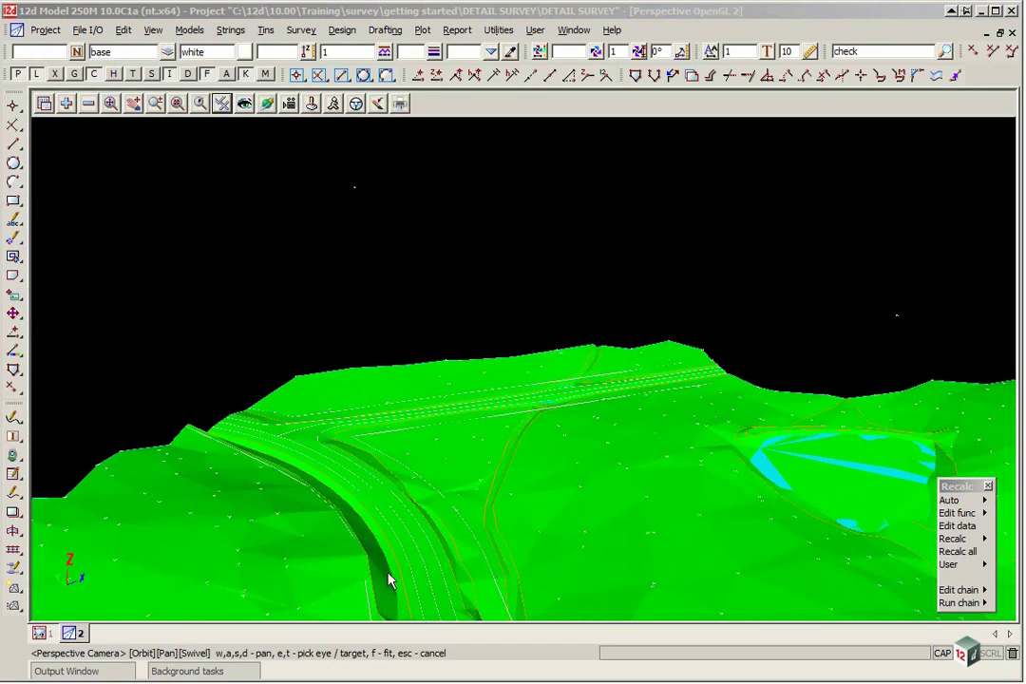
# Drive the perspective view along the ROAD CROWN->CR string, stopping partway
pyautogui.click(358, 104)
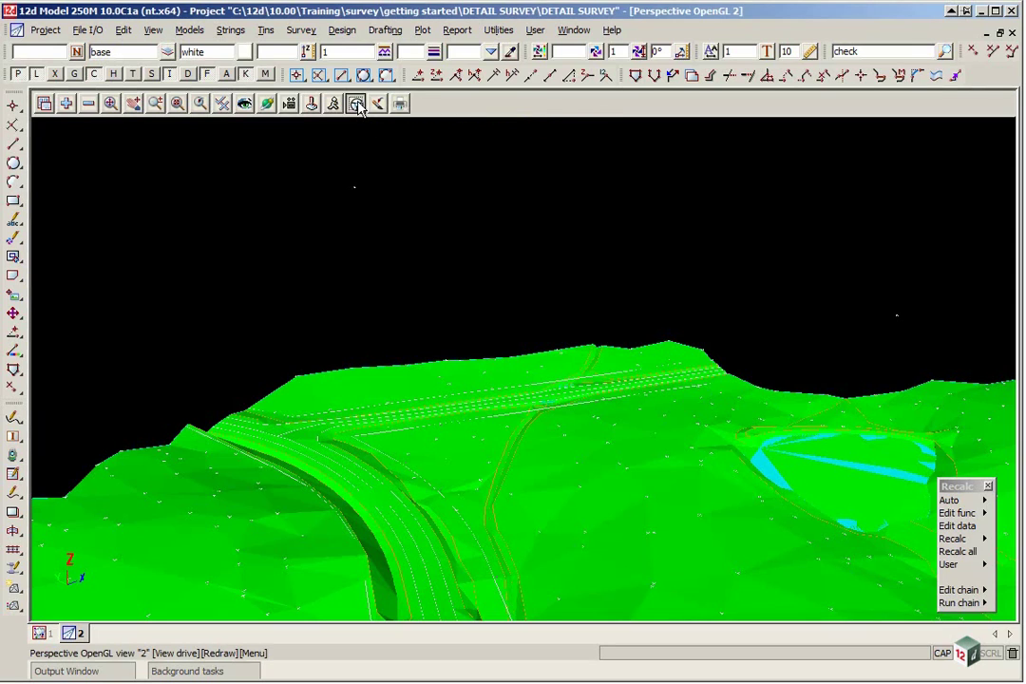
pyautogui.moveTo(475, 112); pyautogui.dragTo(766, 82)
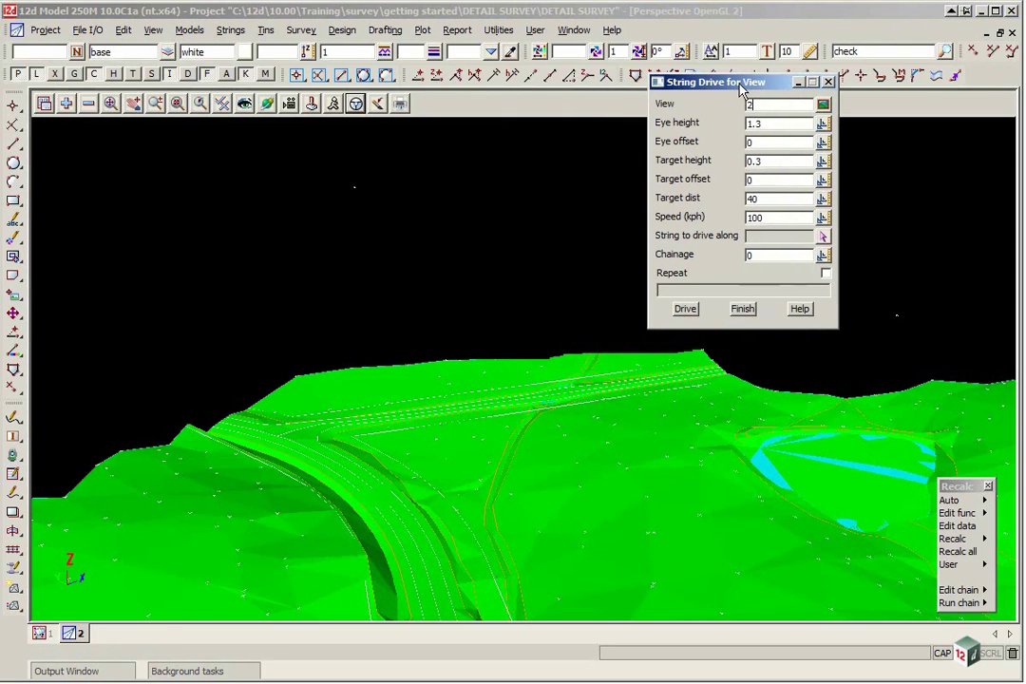
pyautogui.click(825, 239)
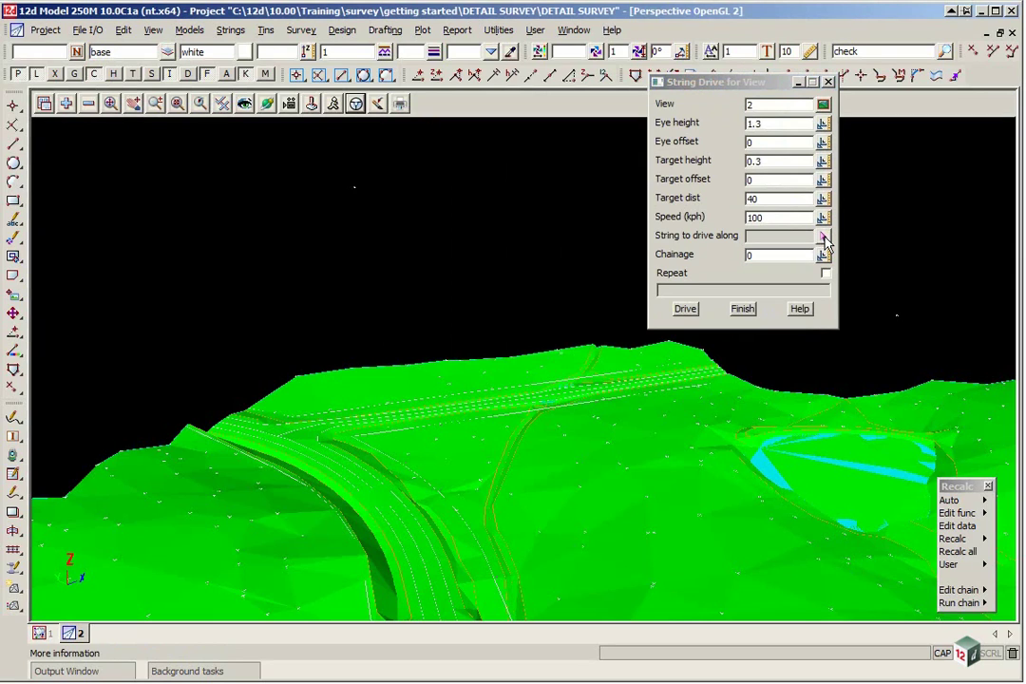
pyautogui.click(425, 569)
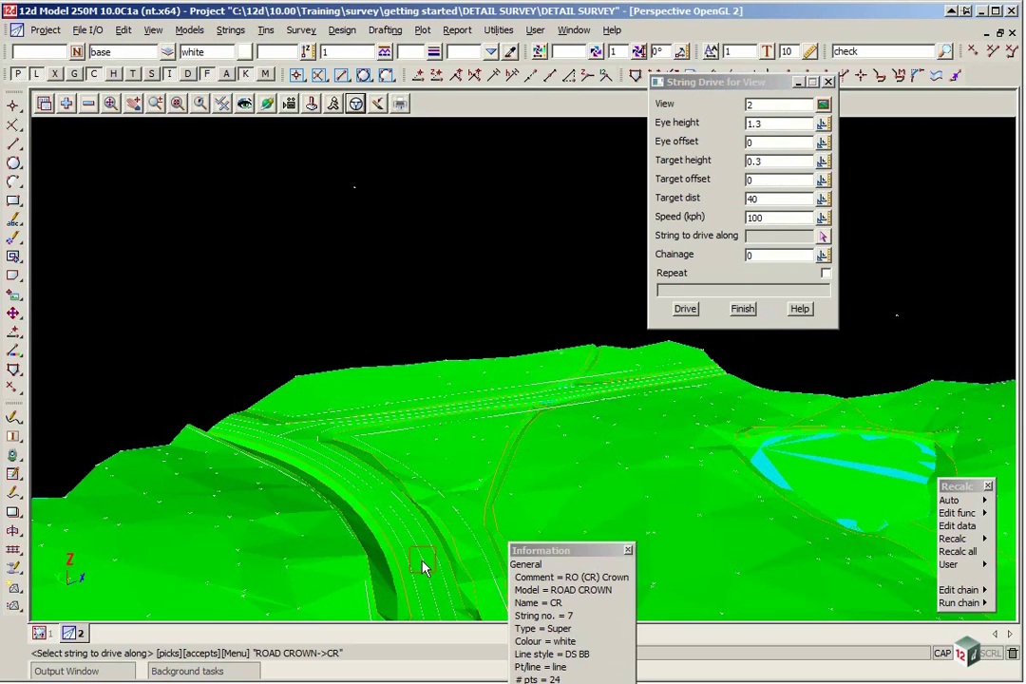
pyautogui.middleClick(424, 568)
pyautogui.click(684, 309)
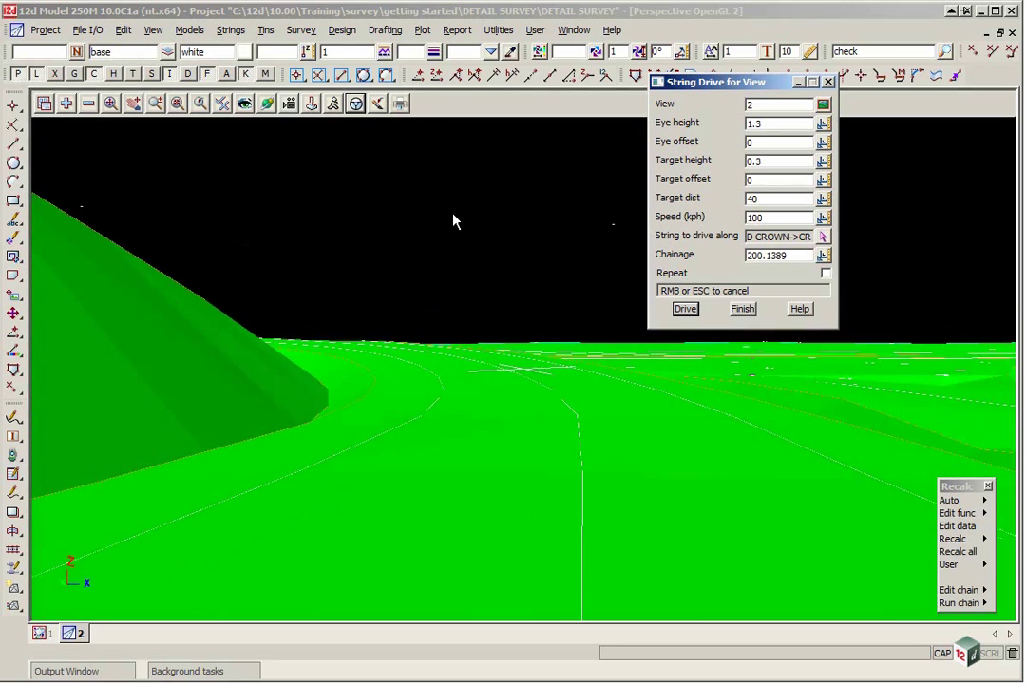
pyautogui.press('Escape')
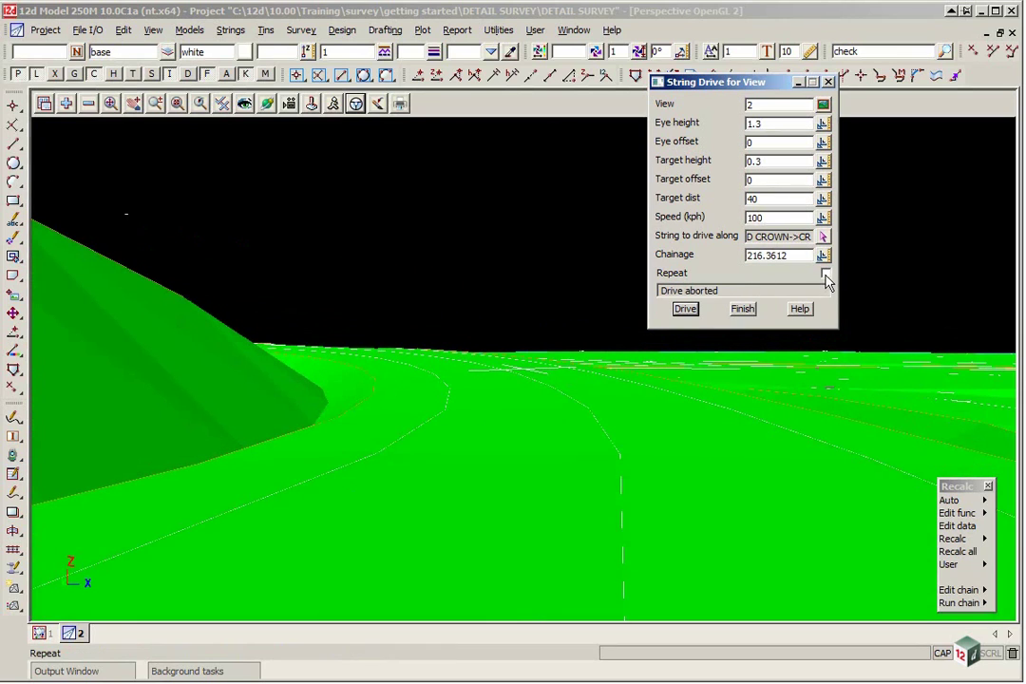
# Drive along the road crown again, finish the drive and minimise the perspective view
pyautogui.click(684, 310)
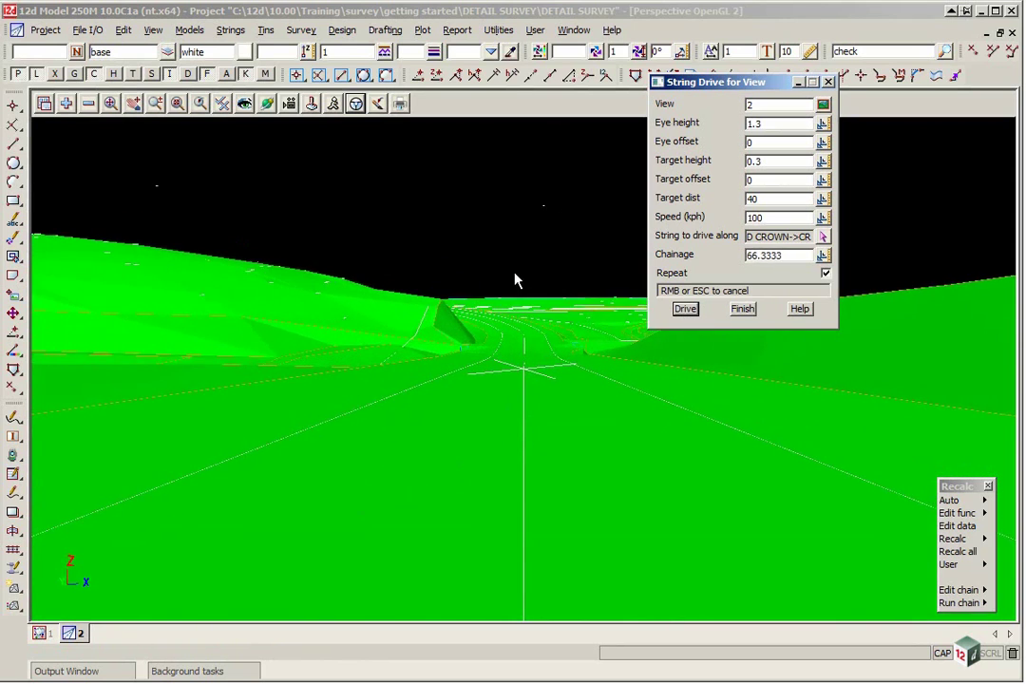
pyautogui.rightClick(476, 219)
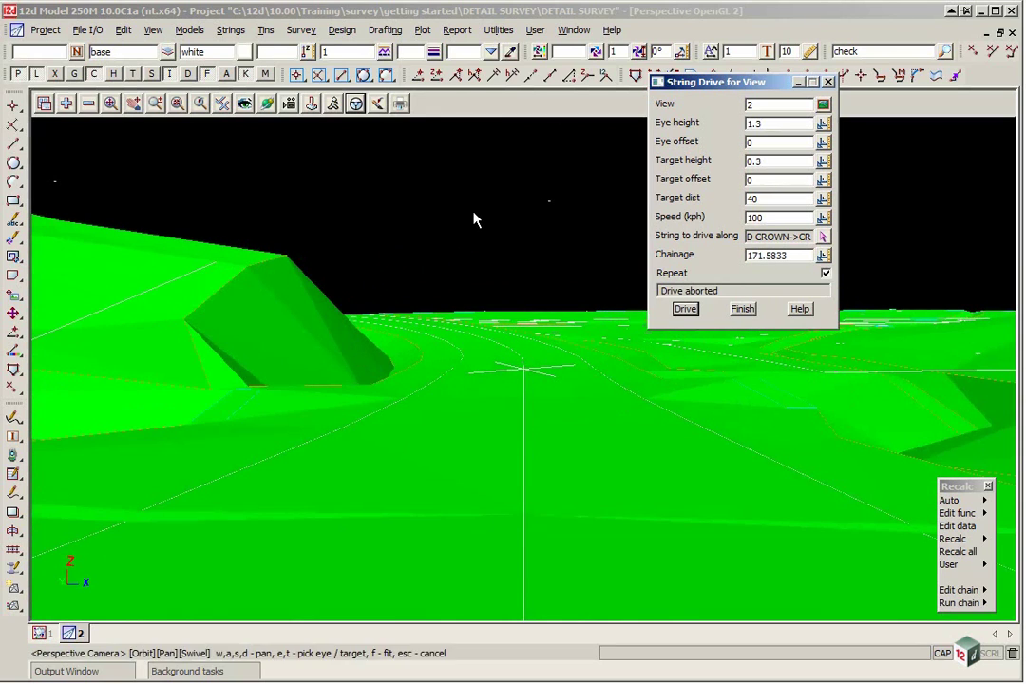
pyautogui.click(743, 310)
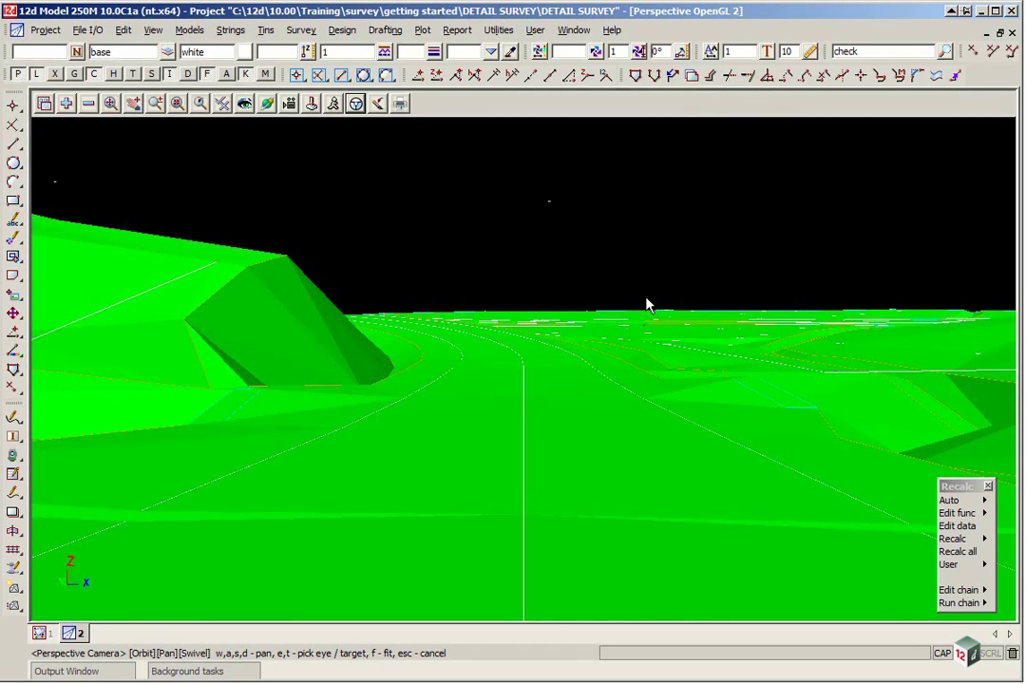
pyautogui.click(988, 32)
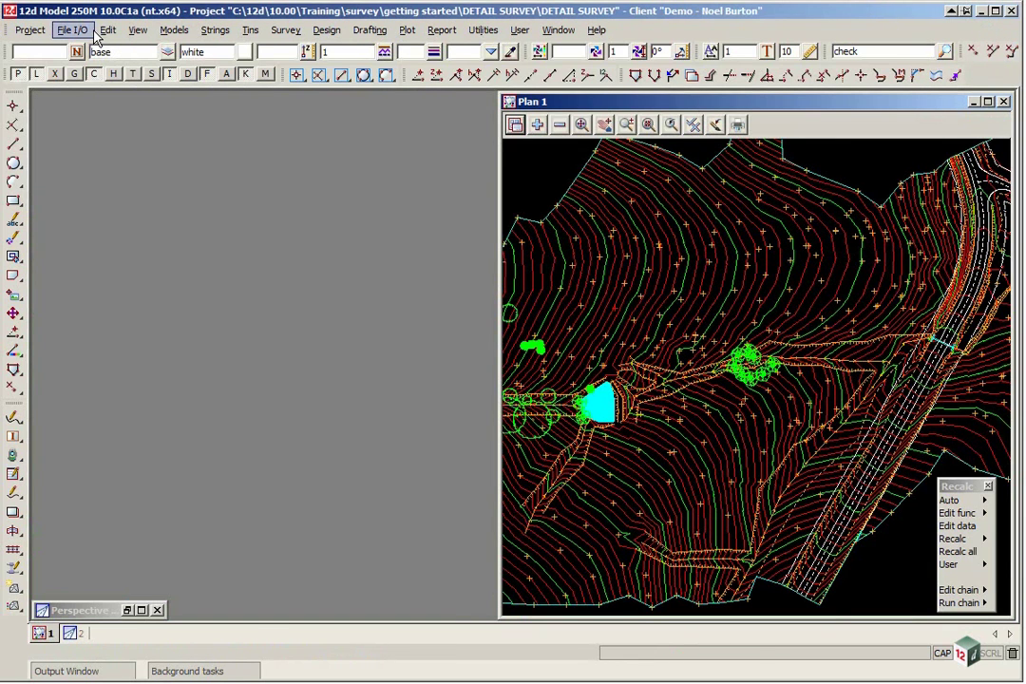
# Create a new section view and tile it vertically beside Plan 1
pyautogui.click(138, 30)
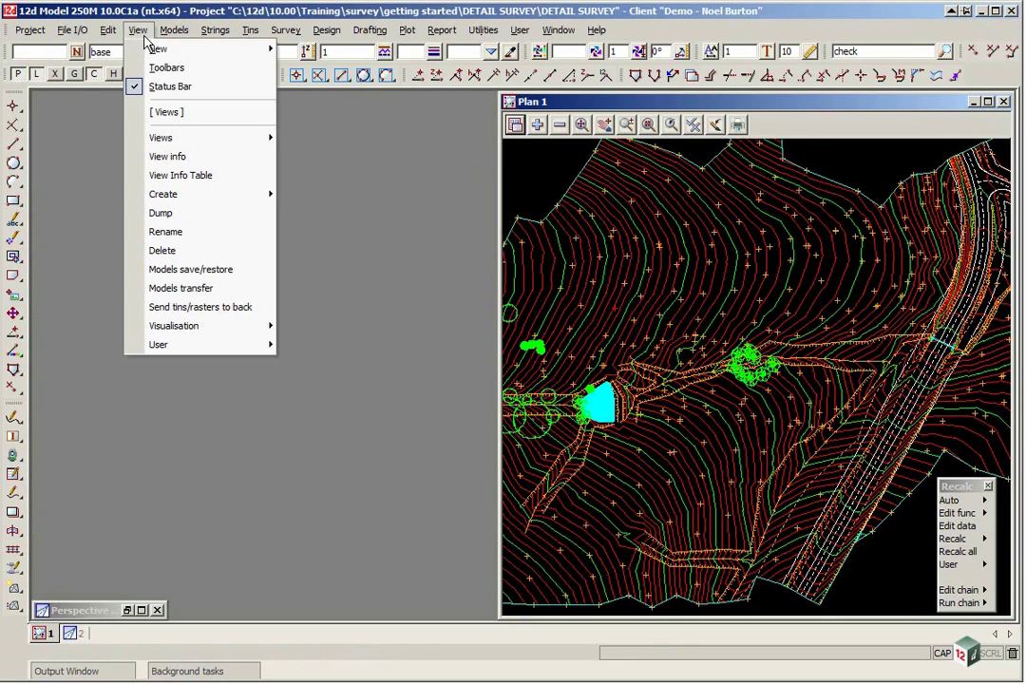
pyautogui.moveTo(229, 48)
pyautogui.click(313, 68)
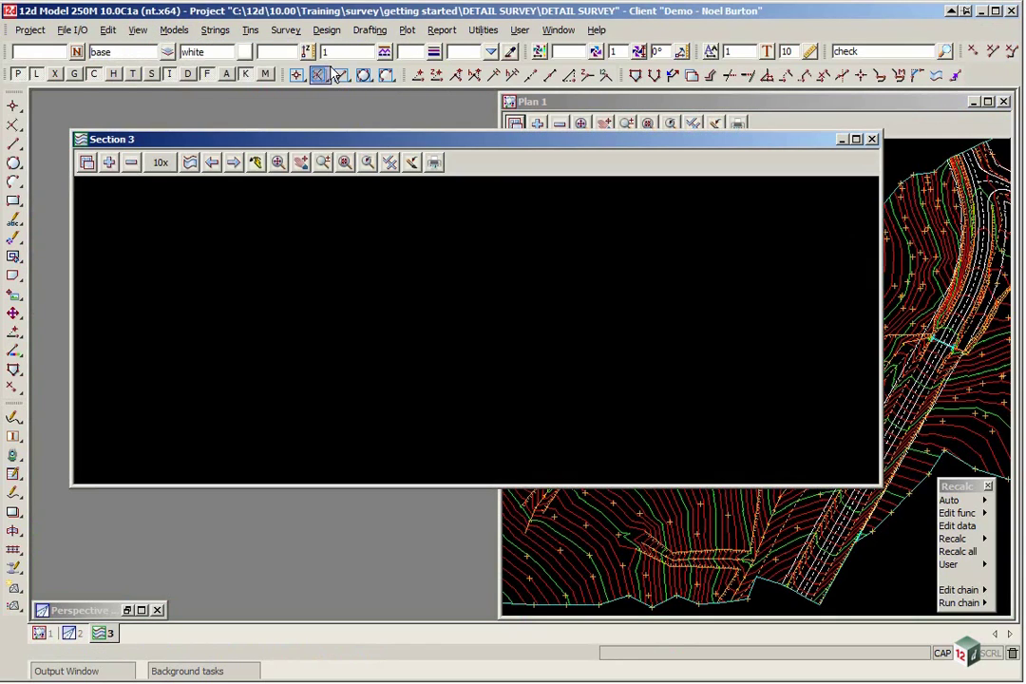
pyautogui.click(699, 109)
pyautogui.click(559, 30)
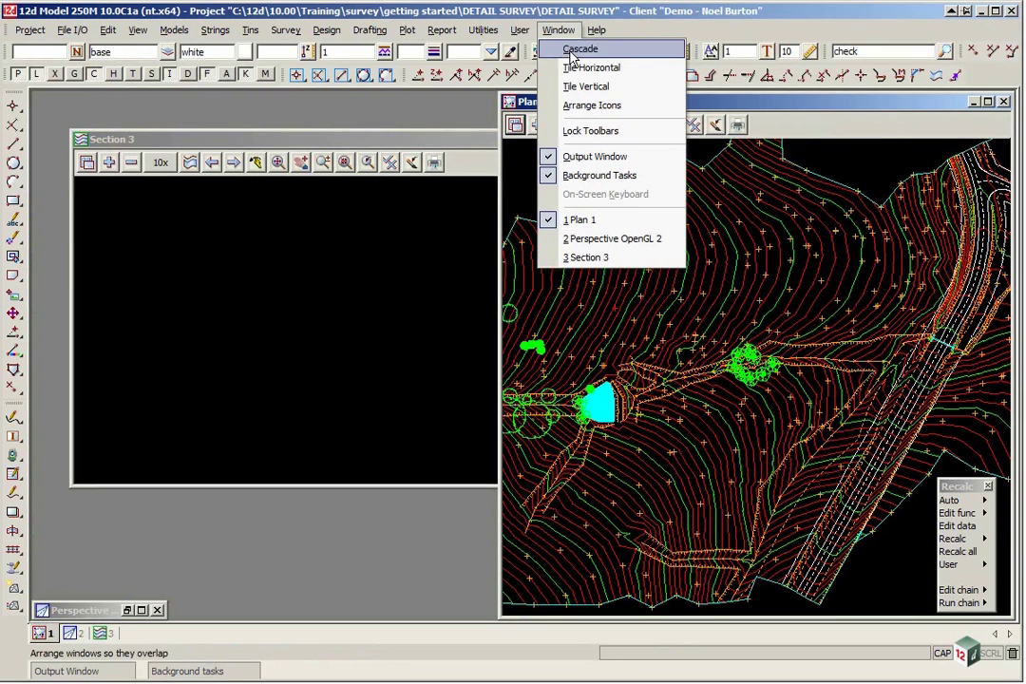
pyautogui.click(586, 86)
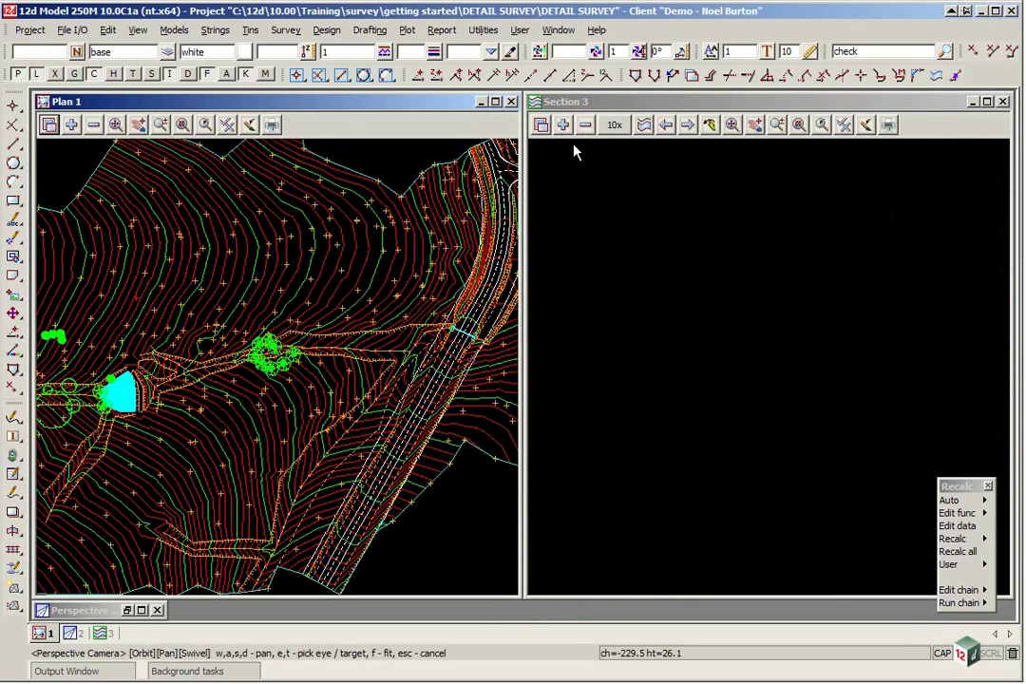
# Add the tin GROUND model to Section 3
pyautogui.scroll(-3, 243, 291)
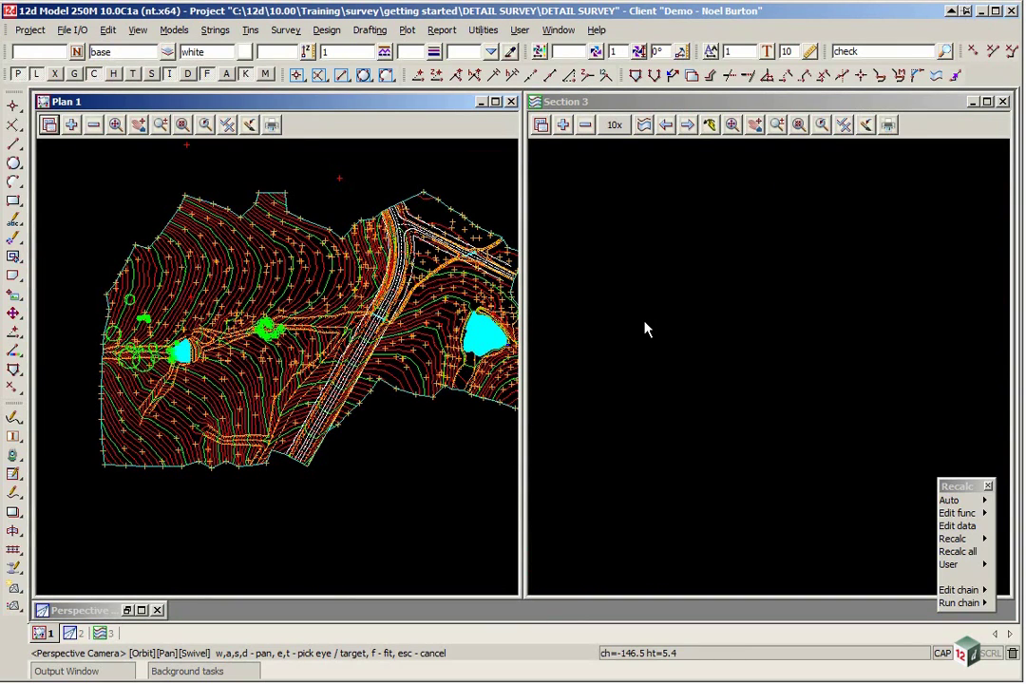
pyautogui.click(563, 125)
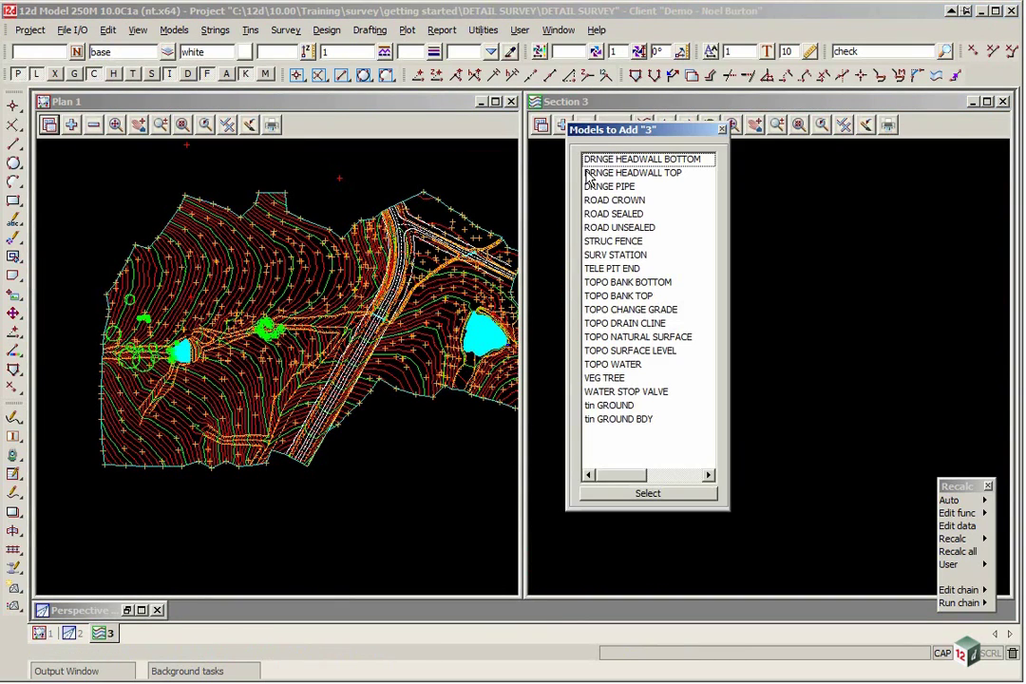
pyautogui.click(601, 406)
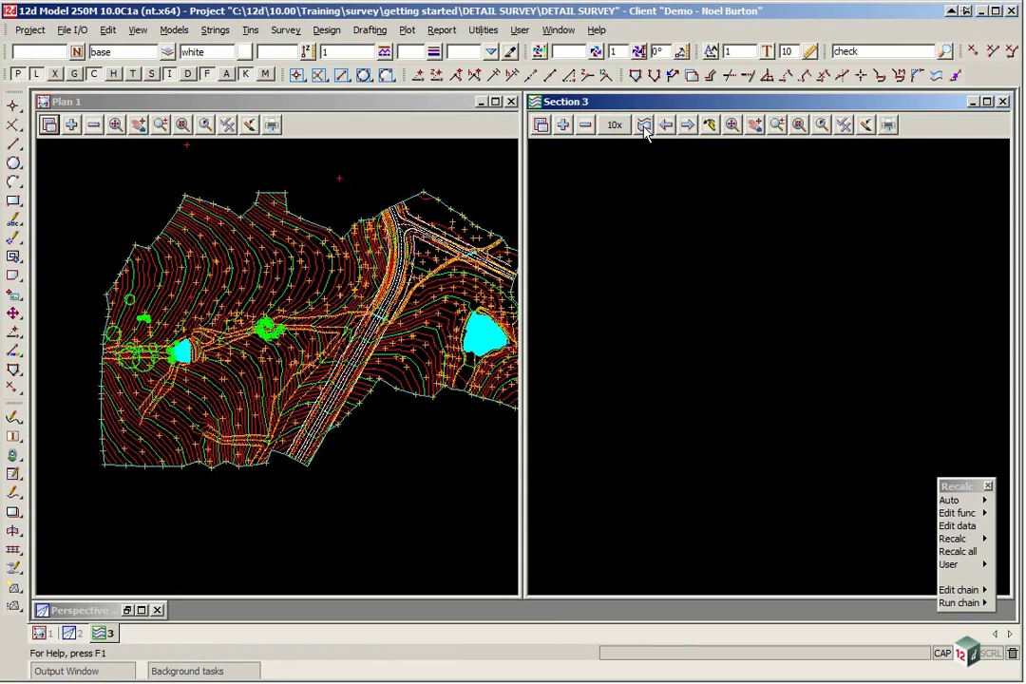
# Profile the ROAD CROWN->CR string in Section 3 at 2x vertical exaggeration
pyautogui.click(644, 127)
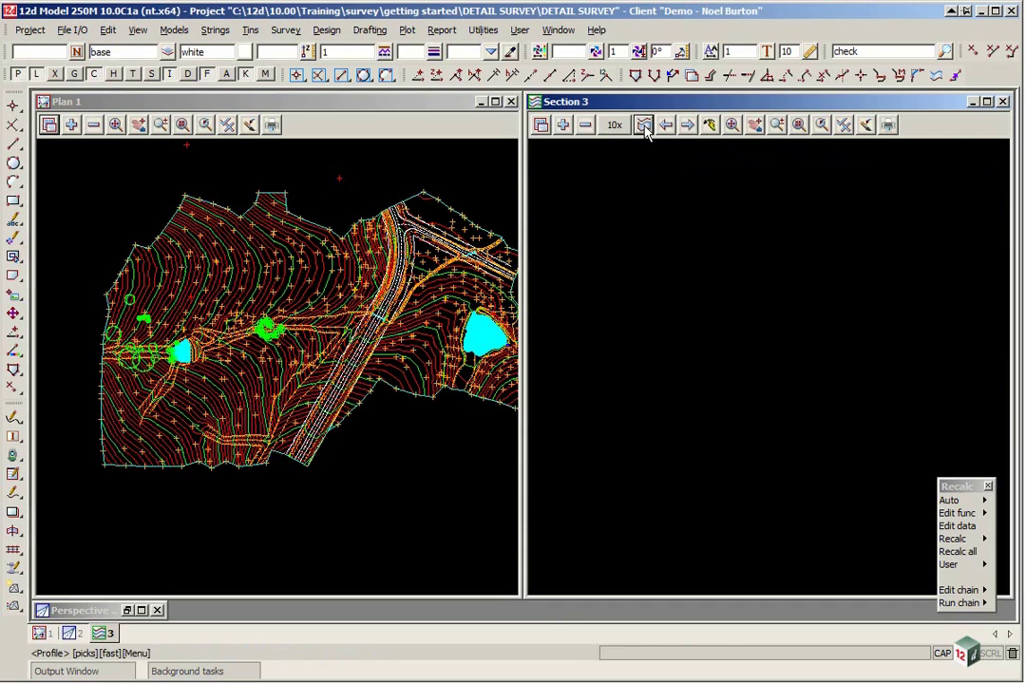
pyautogui.click(401, 174)
pyautogui.scroll(4, 410, 307)
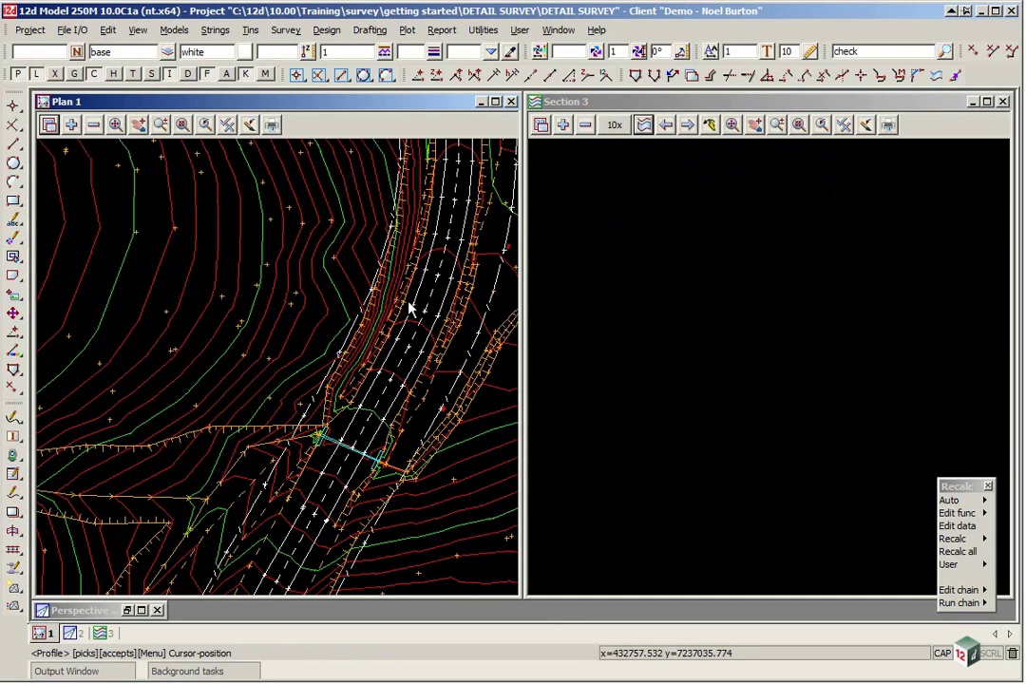
pyautogui.click(429, 301)
pyautogui.middleClick(428, 300)
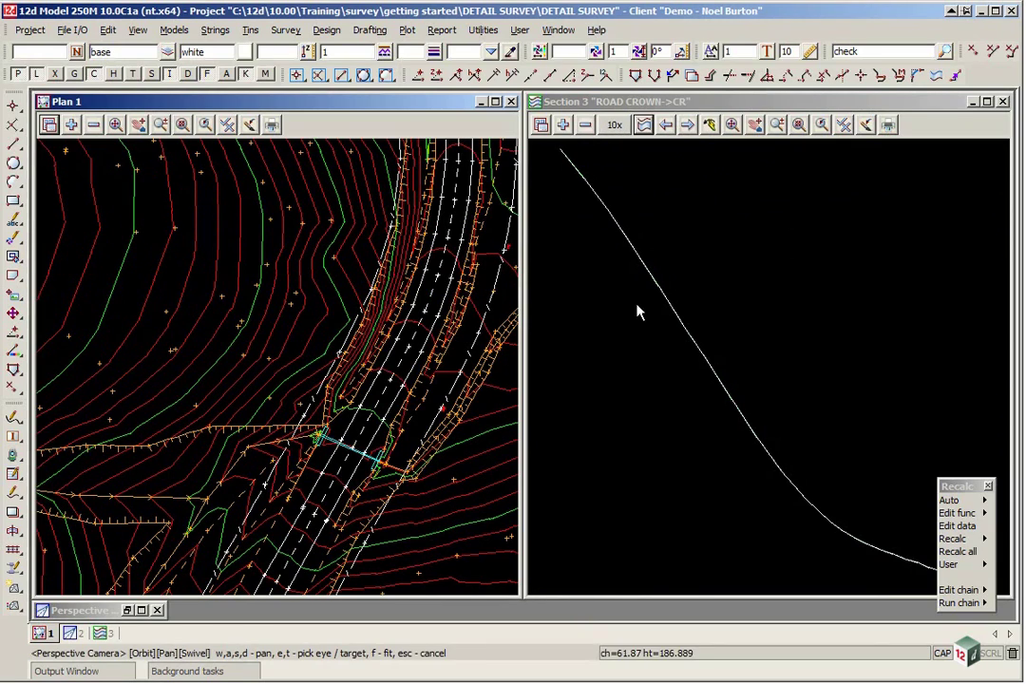
pyautogui.click(610, 127)
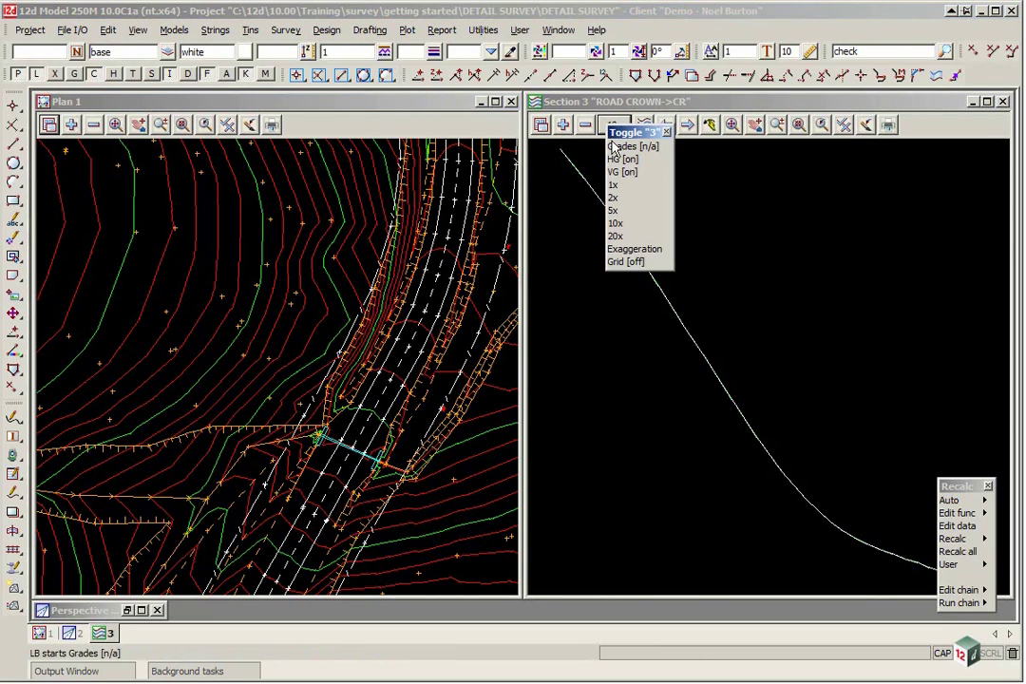
pyautogui.click(616, 197)
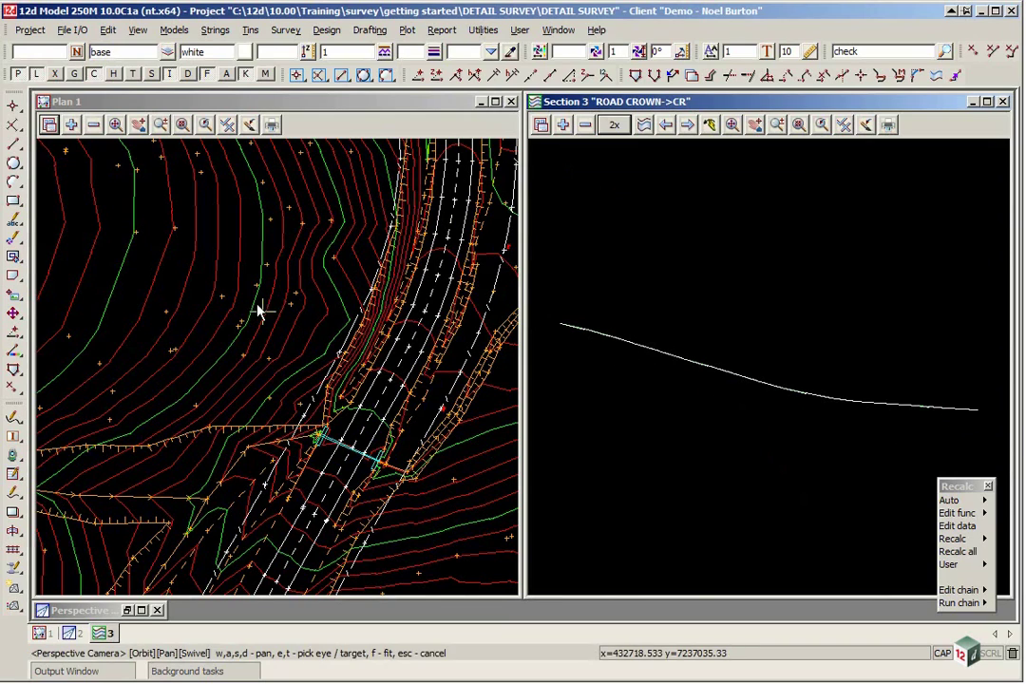
# Remove tin GROUND and tin GROUND BDY from Plan 1 and zoom out
pyautogui.click(94, 125)
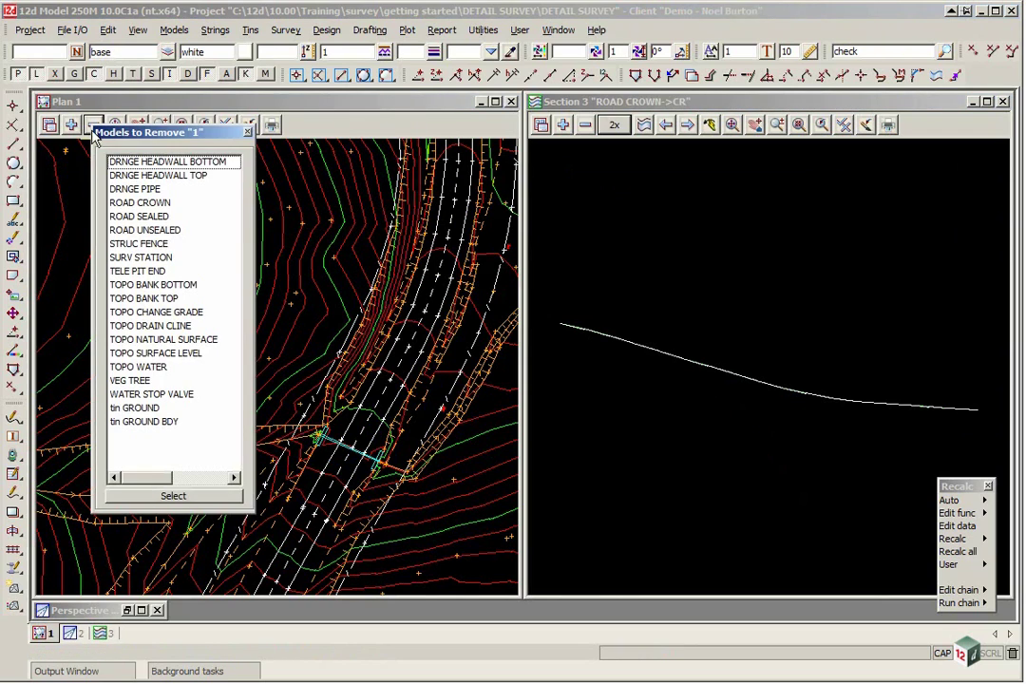
pyautogui.click(147, 408)
pyautogui.click(147, 423)
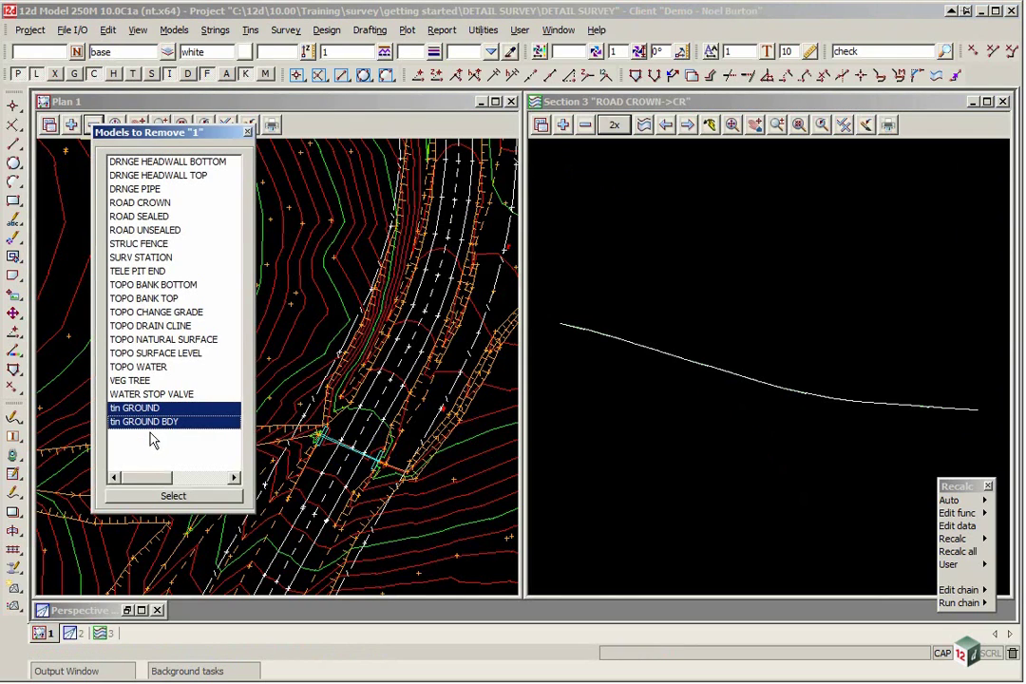
pyautogui.click(190, 495)
pyautogui.scroll(-3, 169, 371)
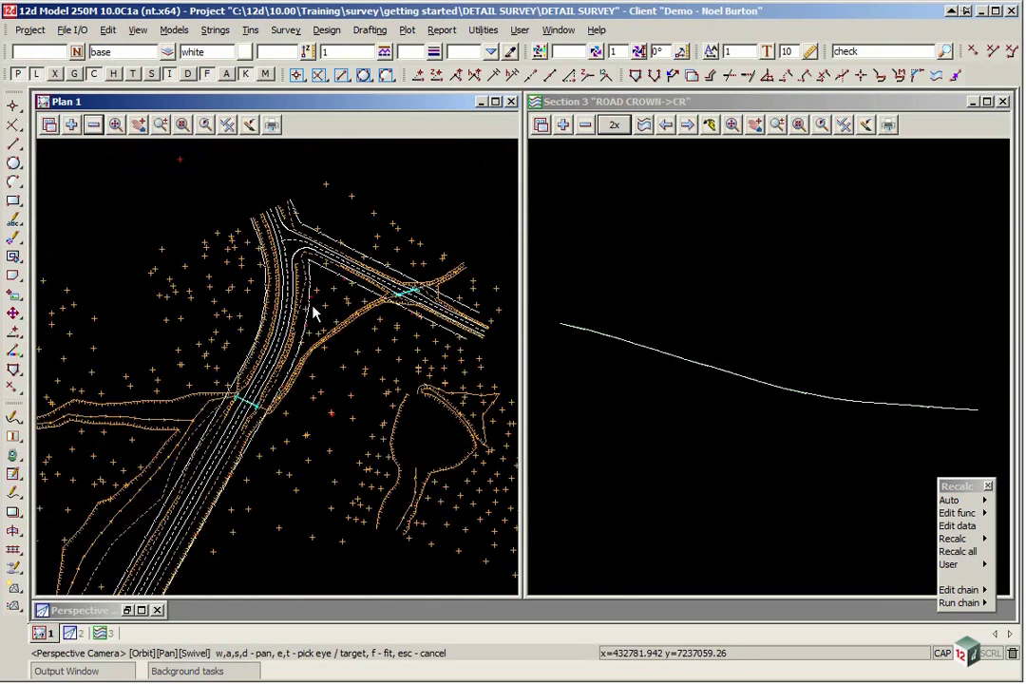
pyautogui.scroll(-1, 328, 271)
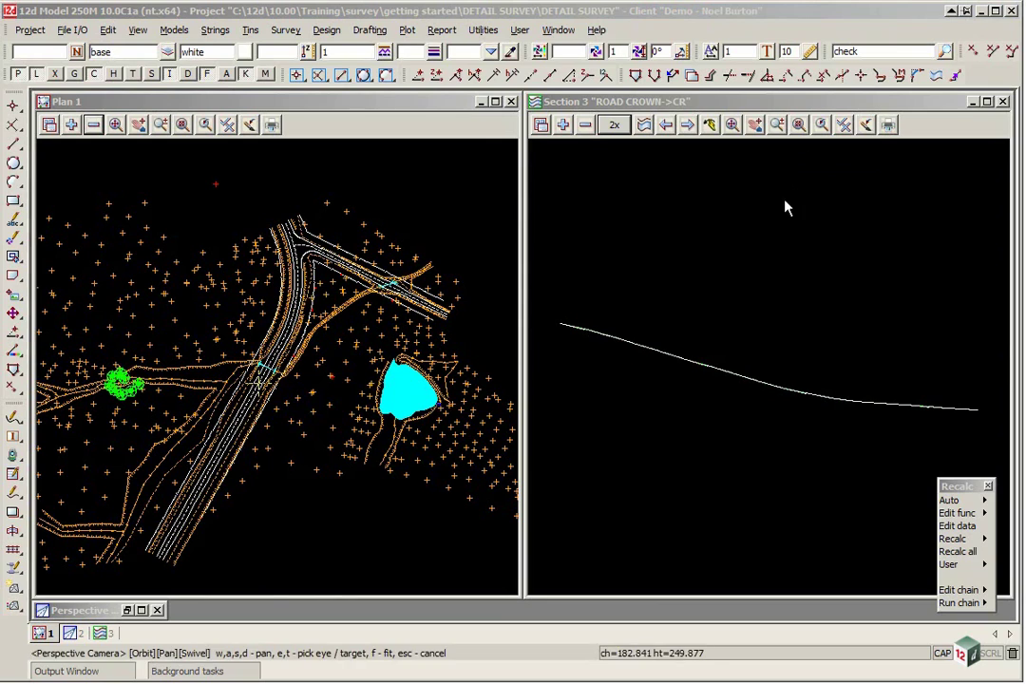
# Add the DRNGE PIPE model to Section 3 and zoom the plan onto the culvert
pyautogui.click(564, 125)
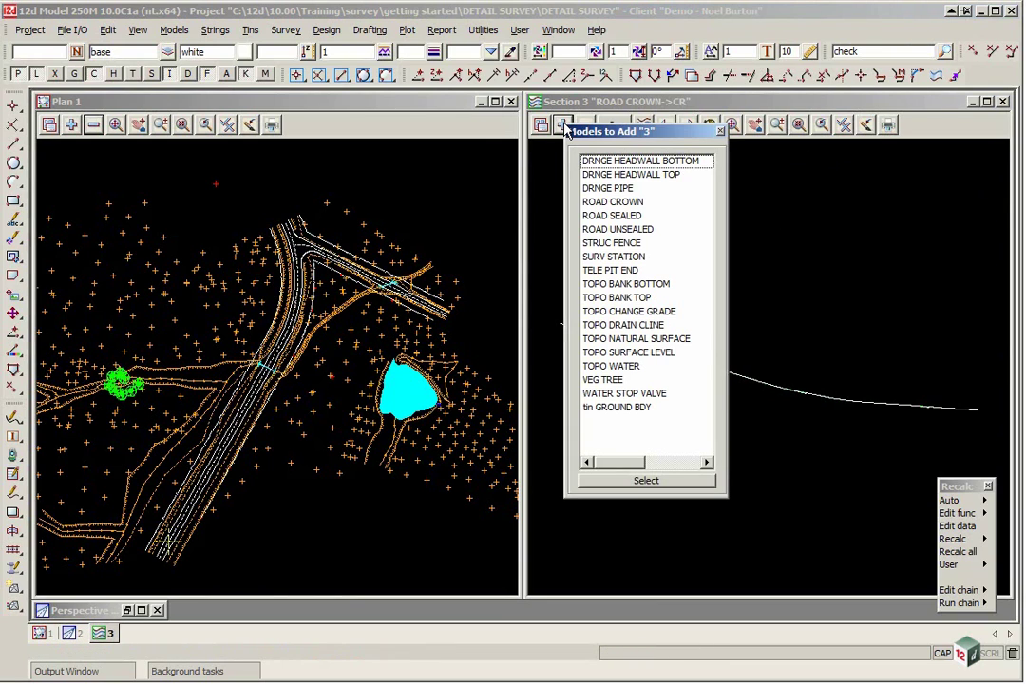
pyautogui.doubleClick(595, 191)
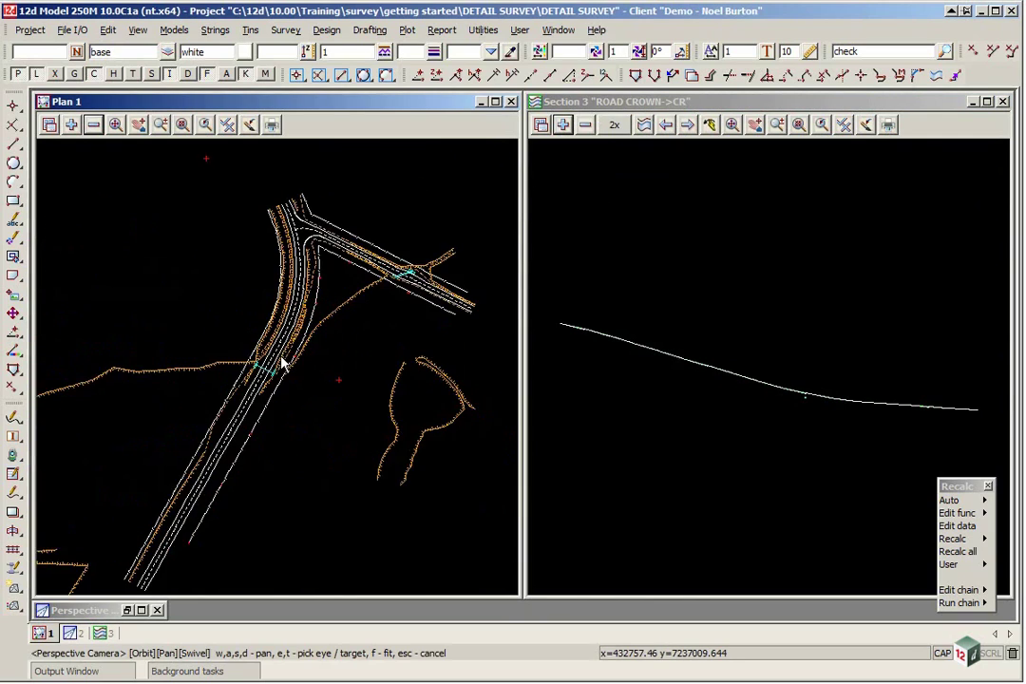
pyautogui.scroll(8, 282, 362)
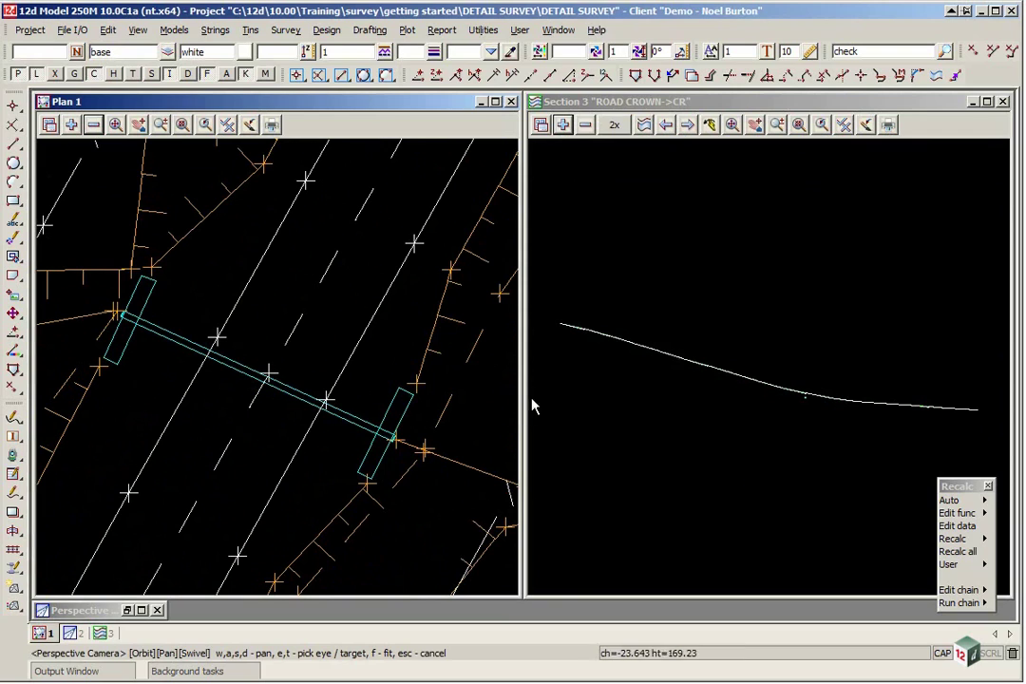
# Bring the pipe into view and set Section 3's vertical exaggeration to 1x so it appears round
pyautogui.click(808, 416)
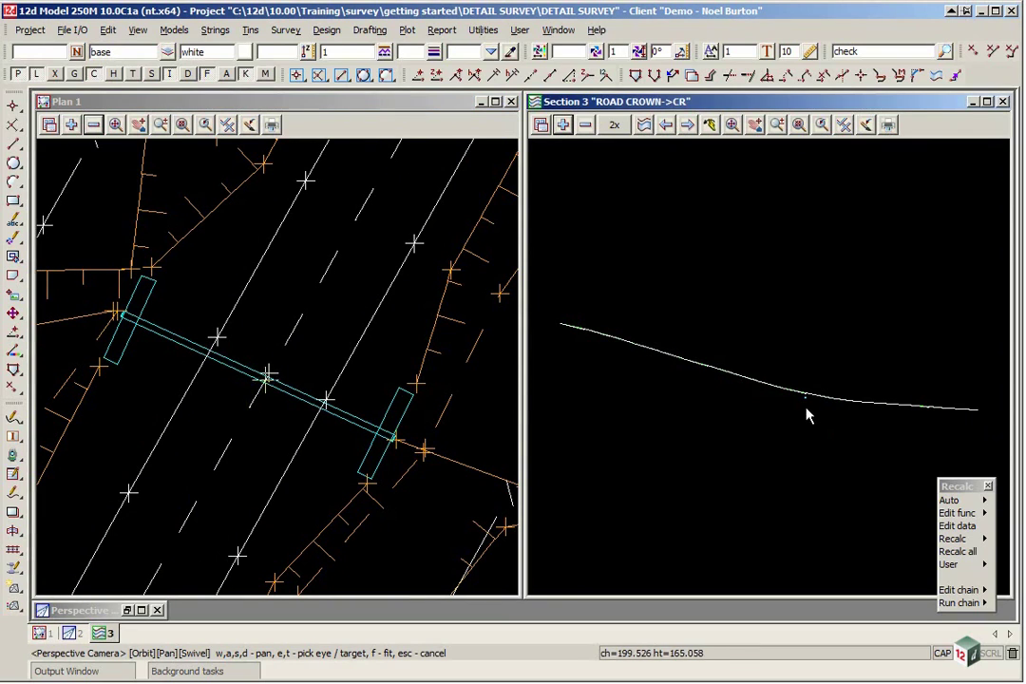
pyautogui.moveTo(808, 415)
pyautogui.mouseDown(button='middle')
pyautogui.moveTo(797, 380)
pyautogui.moveTo(740, 344)
pyautogui.moveTo(692, 293)
pyautogui.moveTo(690, 258)
pyautogui.moveTo(763, 445)
pyautogui.mouseUp(button='middle')
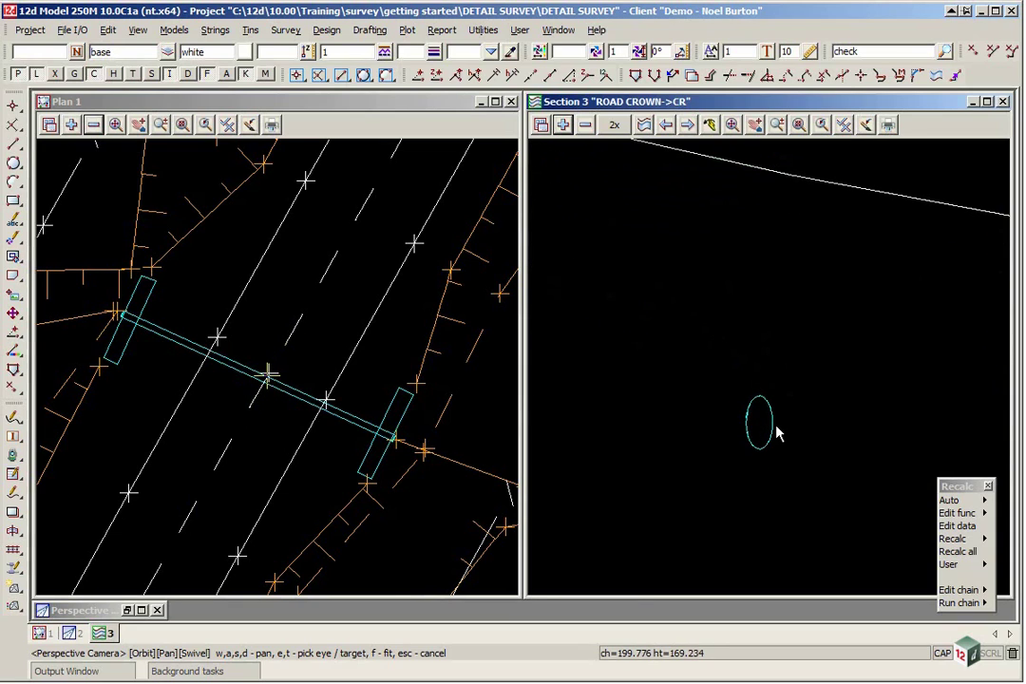
pyautogui.click(613, 128)
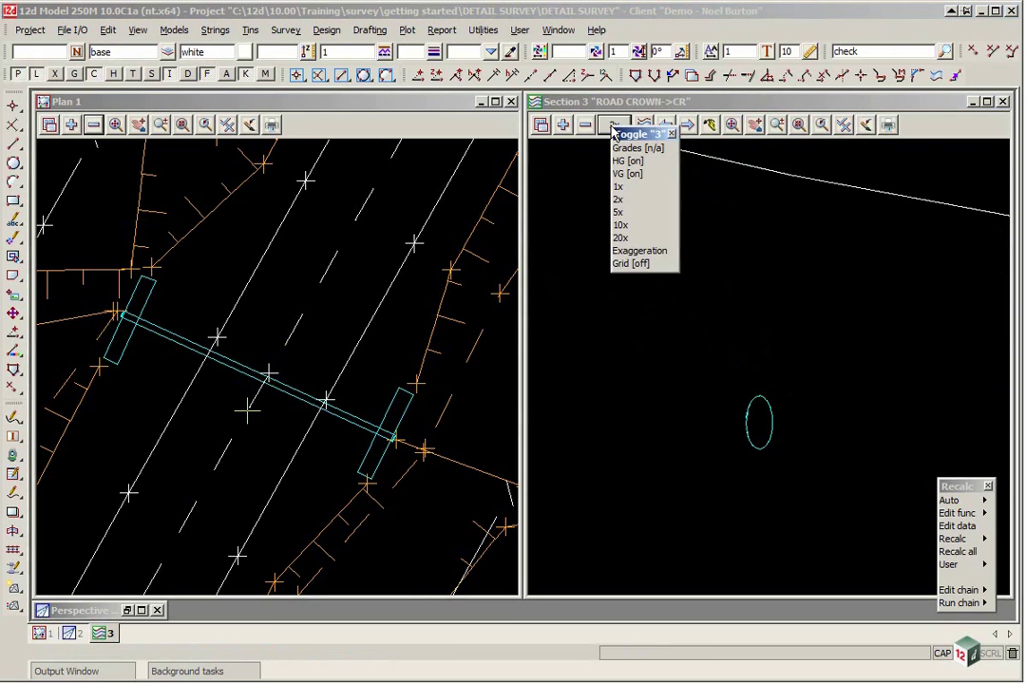
pyautogui.click(618, 186)
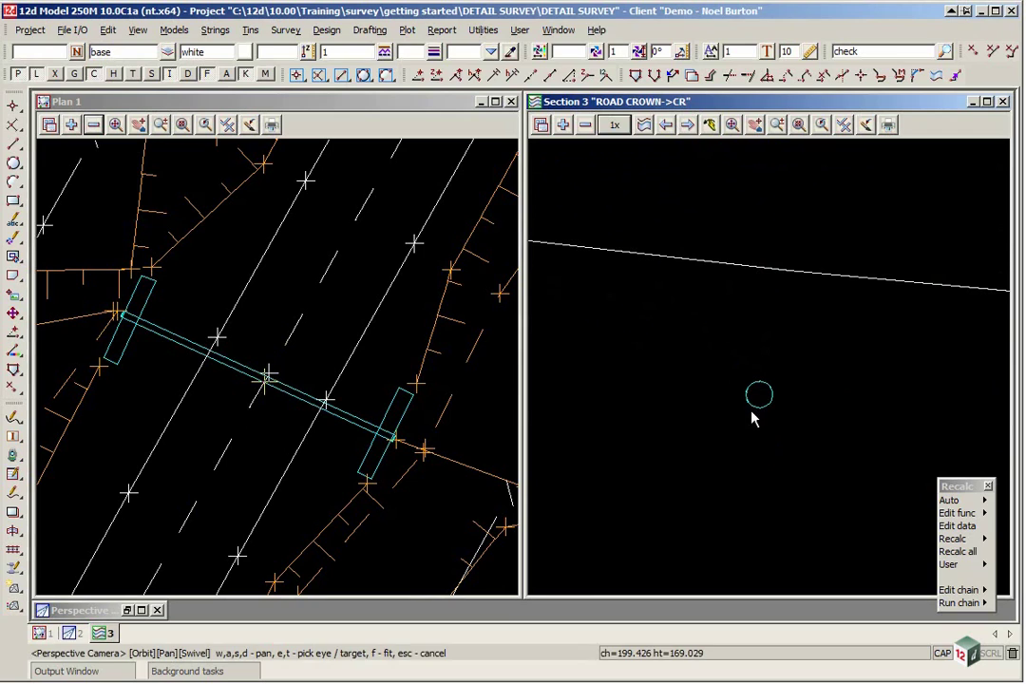